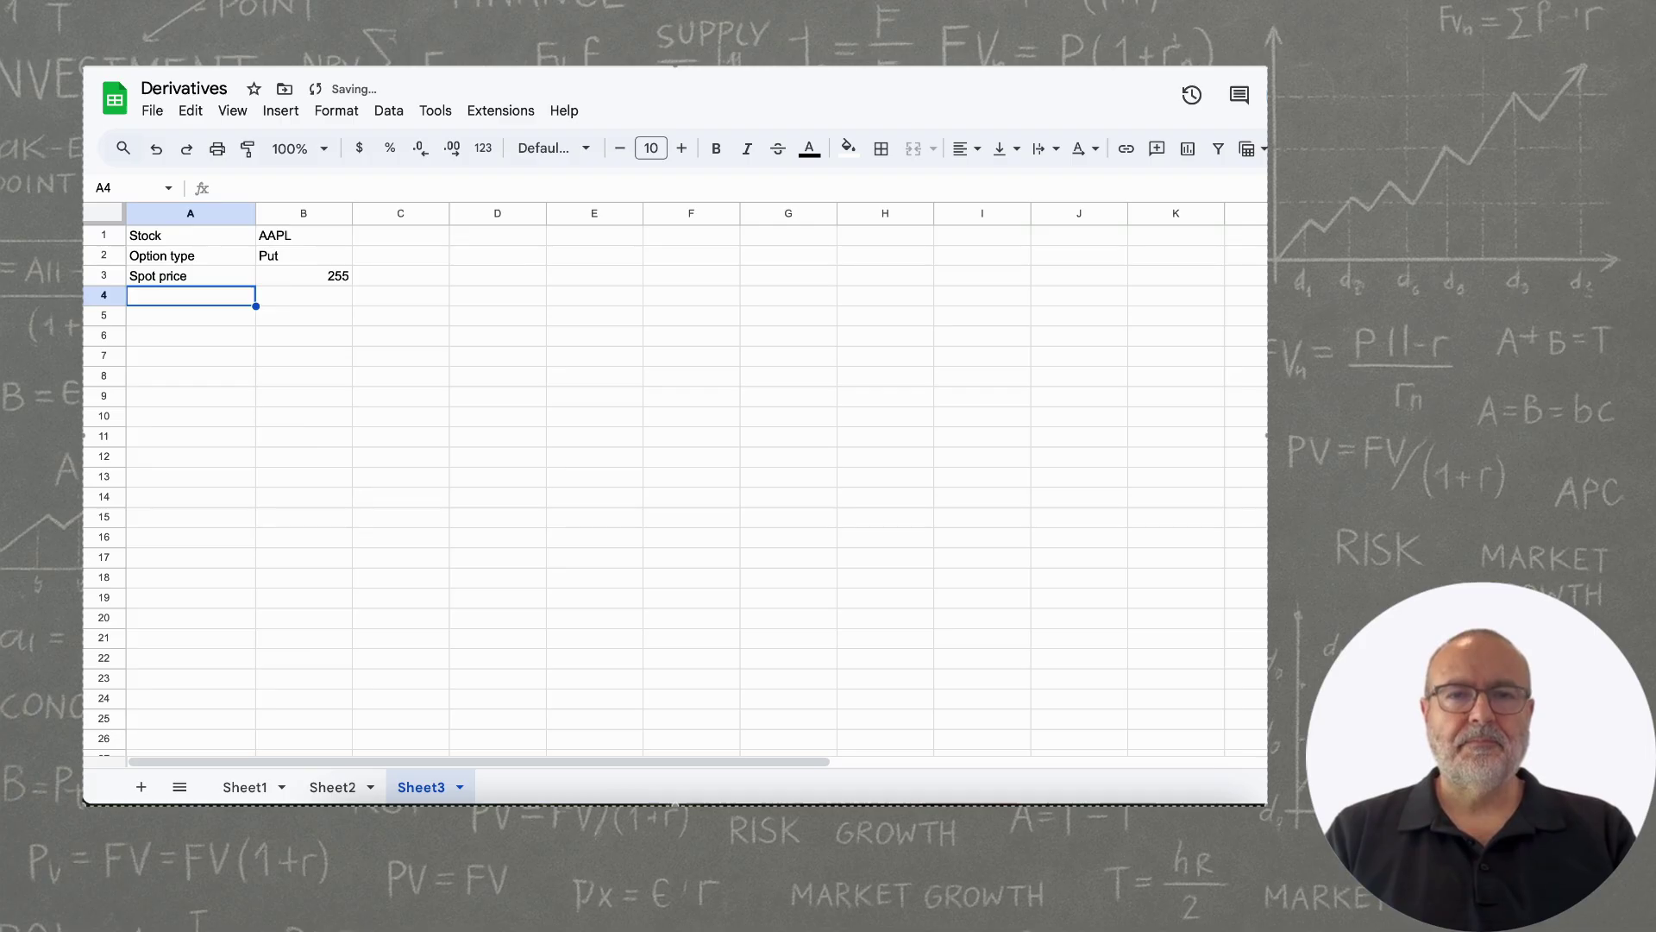
Add the label "Strike price" in A4 with the value 250 in B4.
text(price)
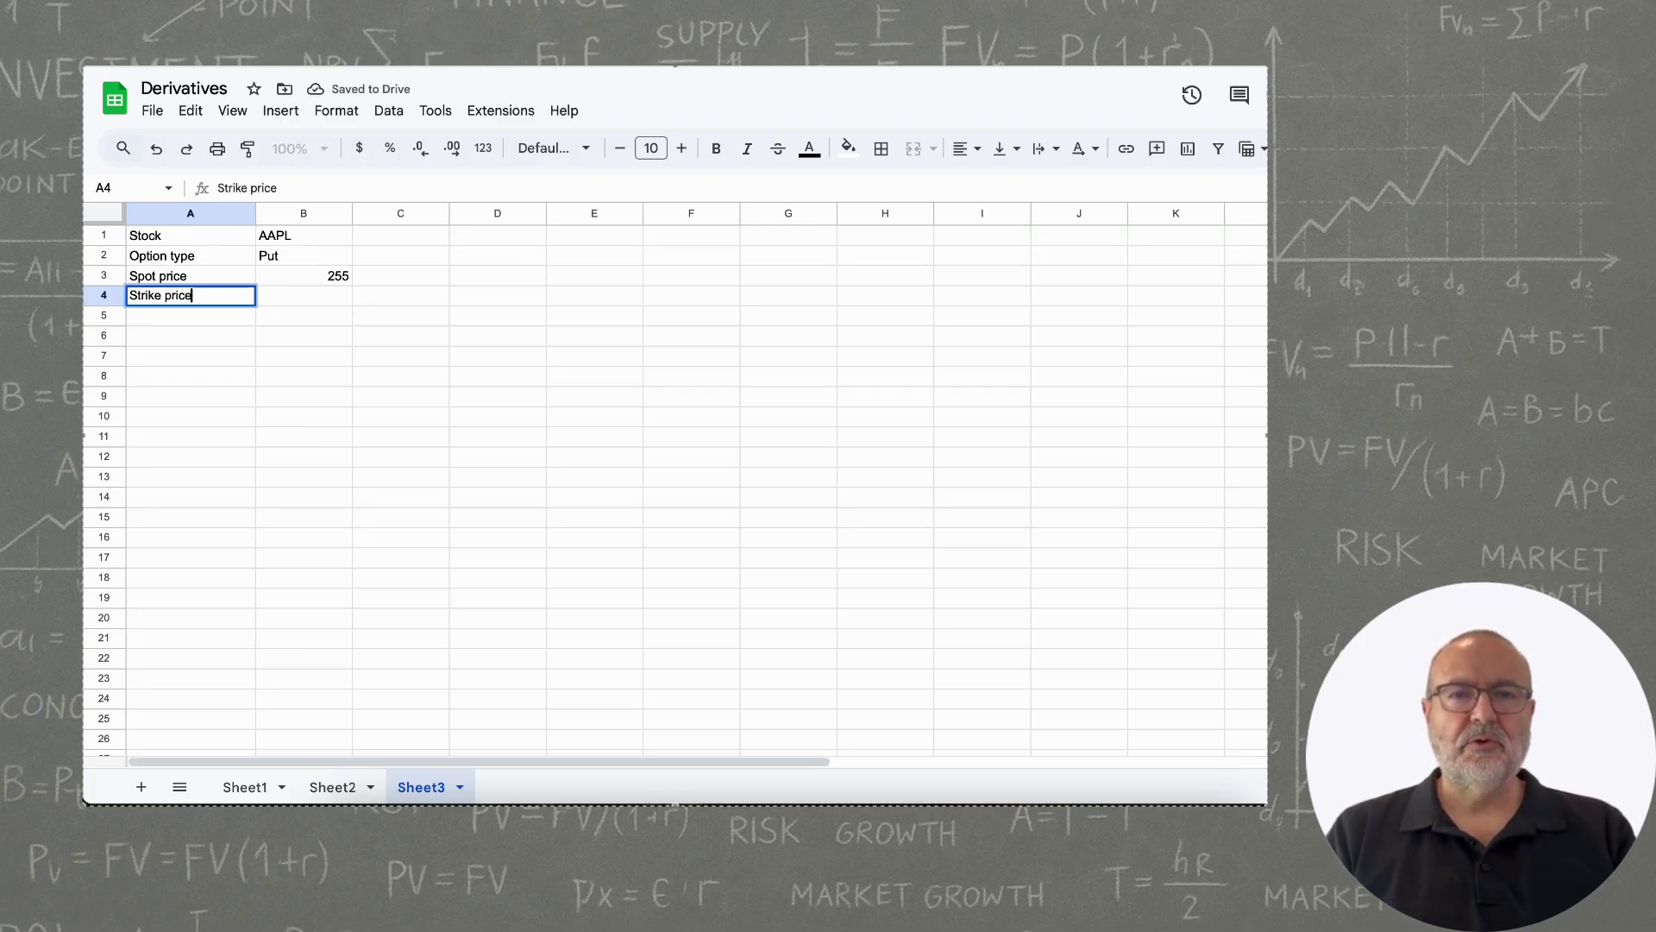
key(Tab)
text(25)
key(Return)
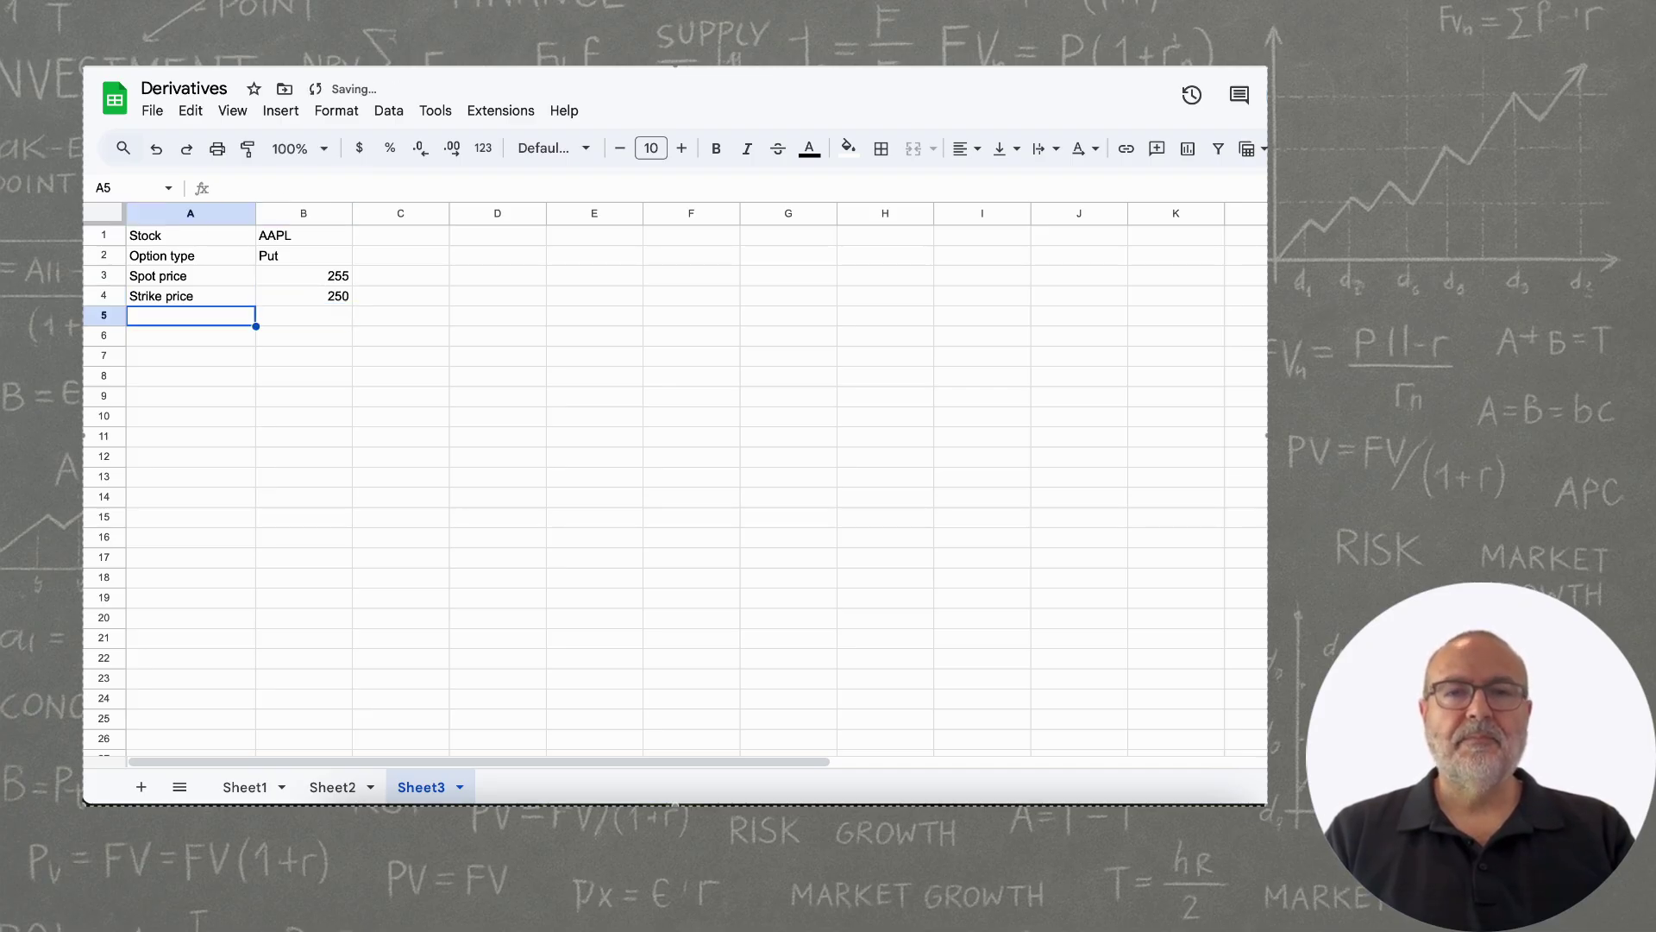
Add the label "Option price" in A5 with the value 3.05 in B5.
text(P)
key(BackSpace)
text(Option pric)
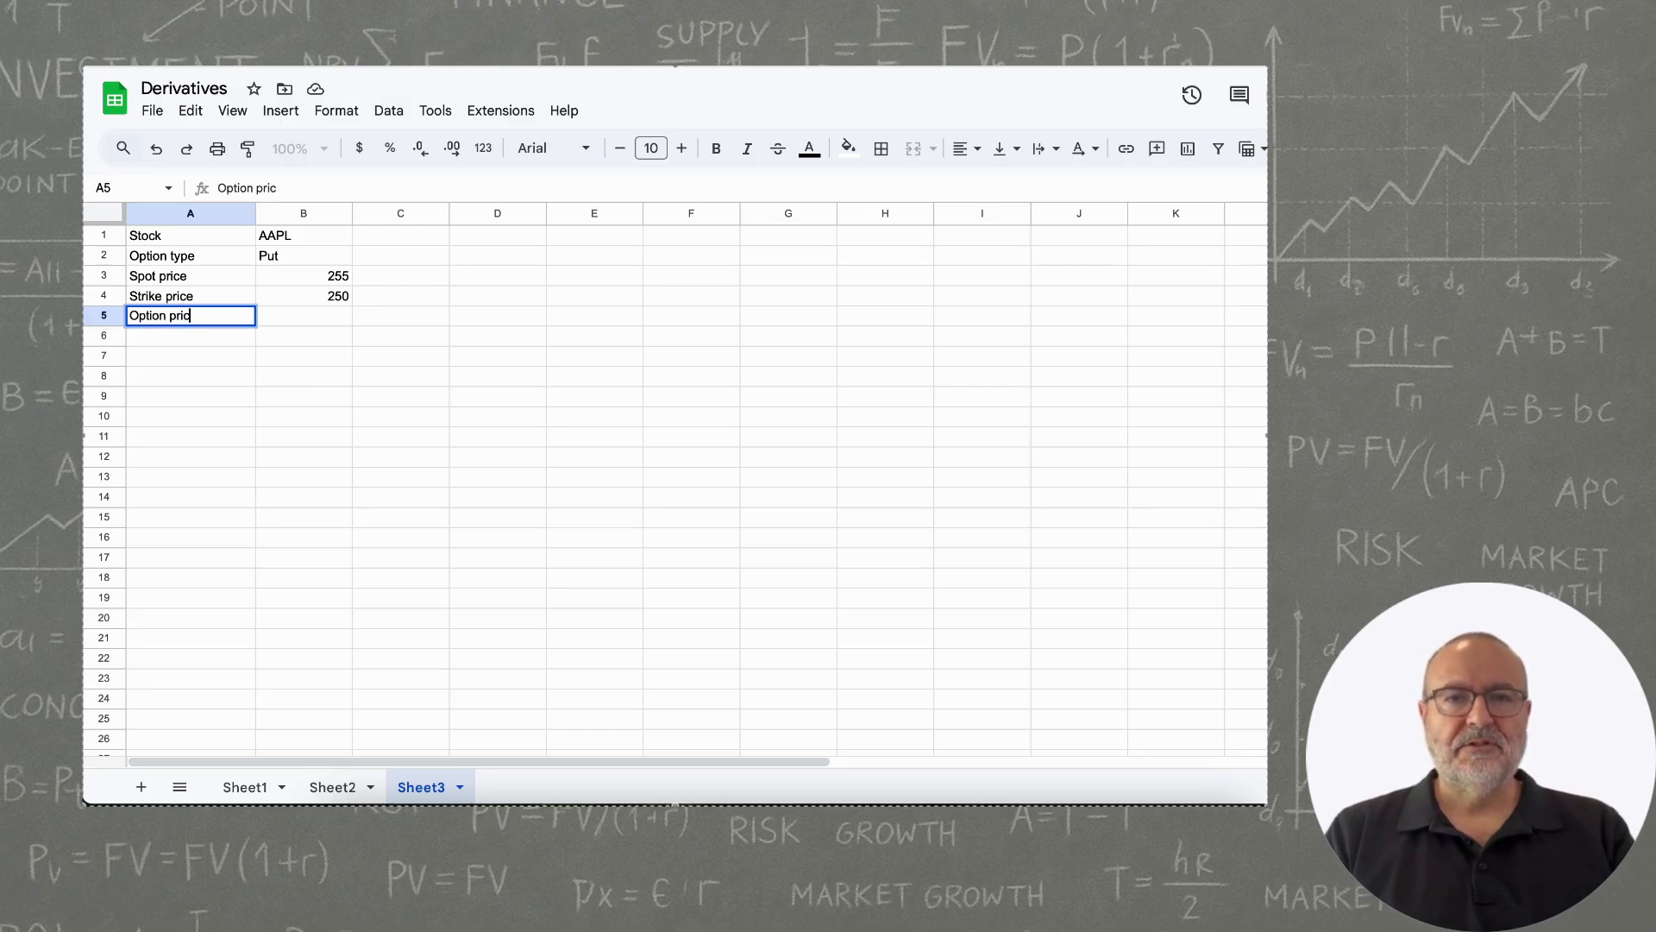
text(e)
key(Tab)
text(3.)
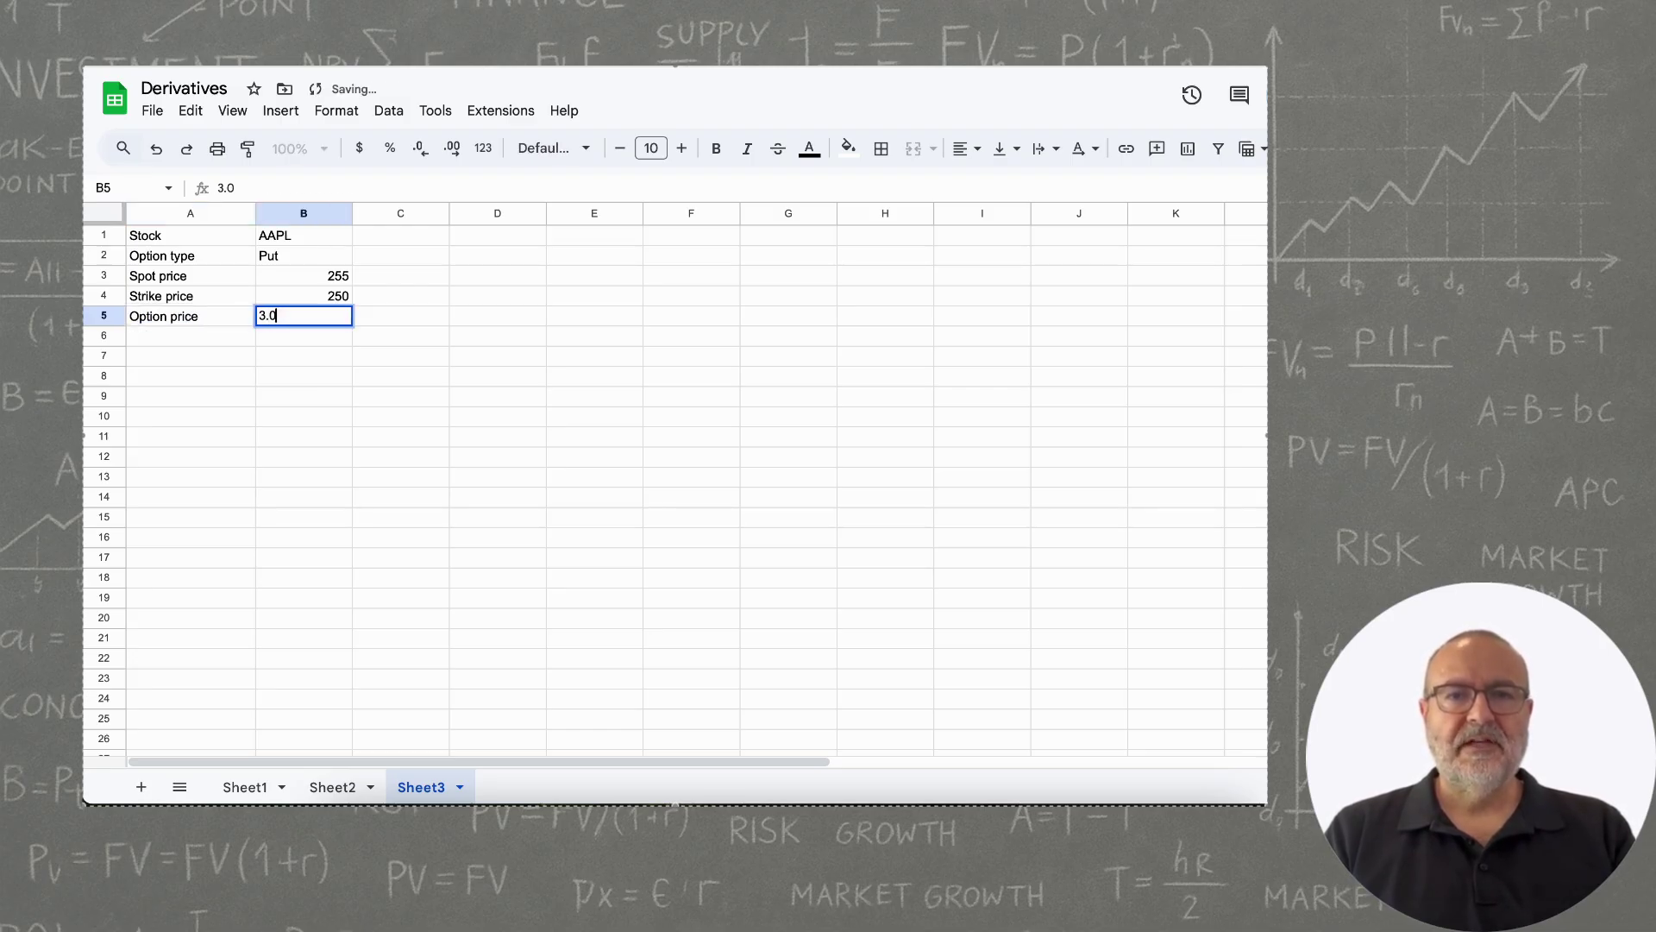
text(-5)
text(05)
key(Return)
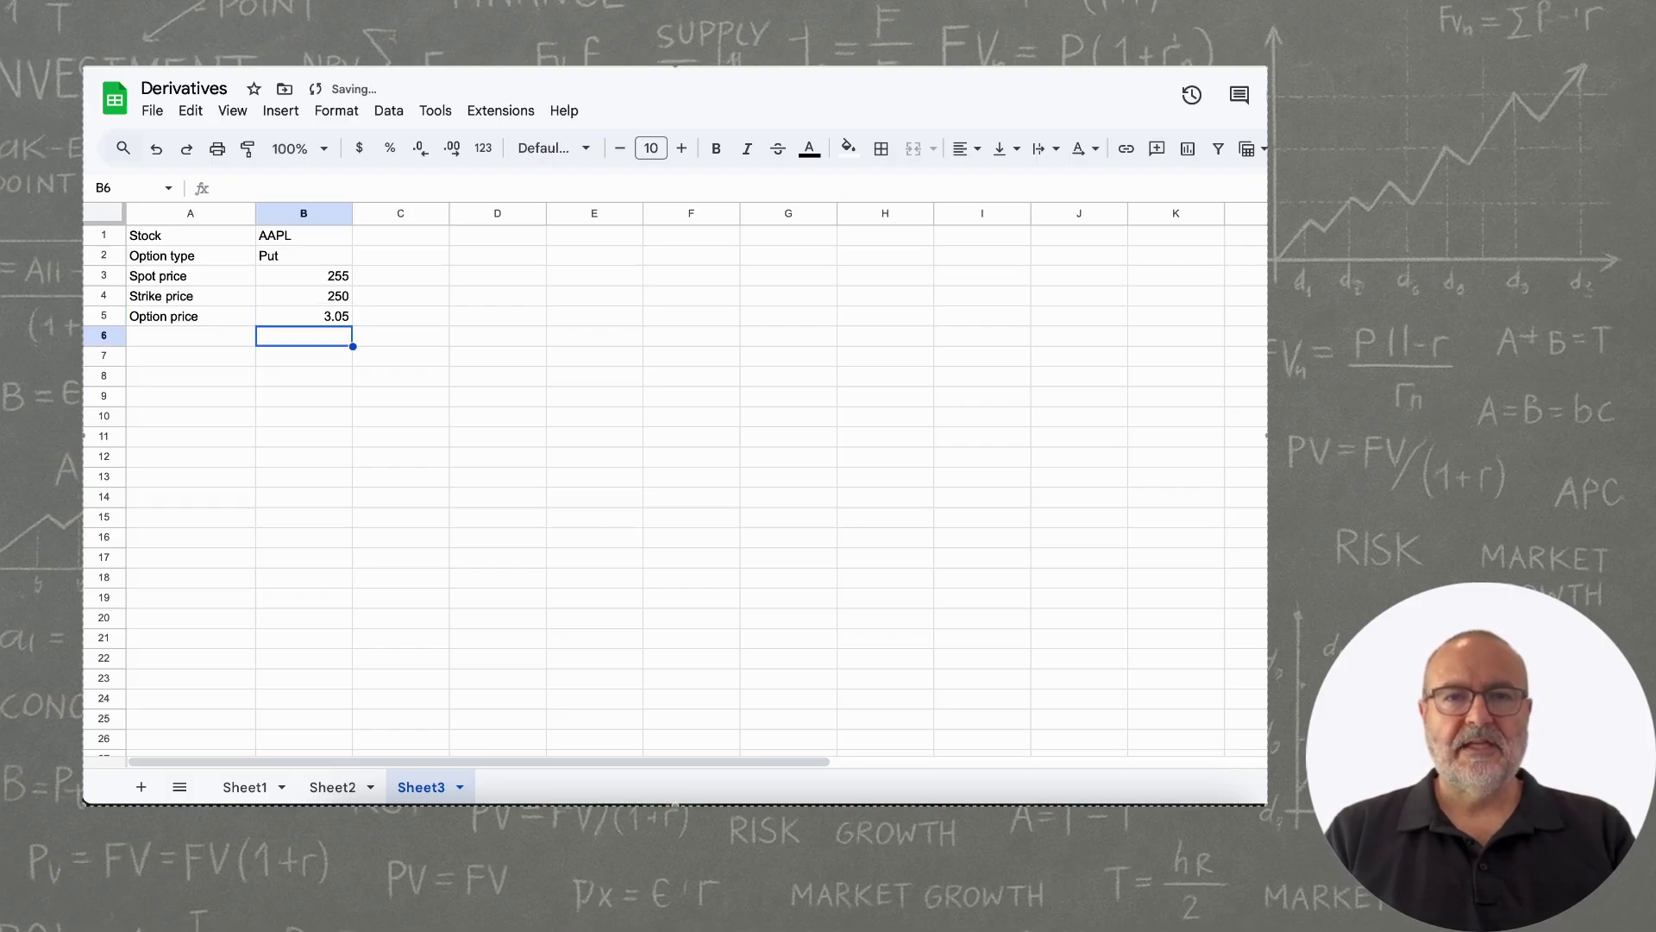
Add the label "Maturity date" in A6 with the date 10/17/25 in B6.
key(Left)
text(Mat)
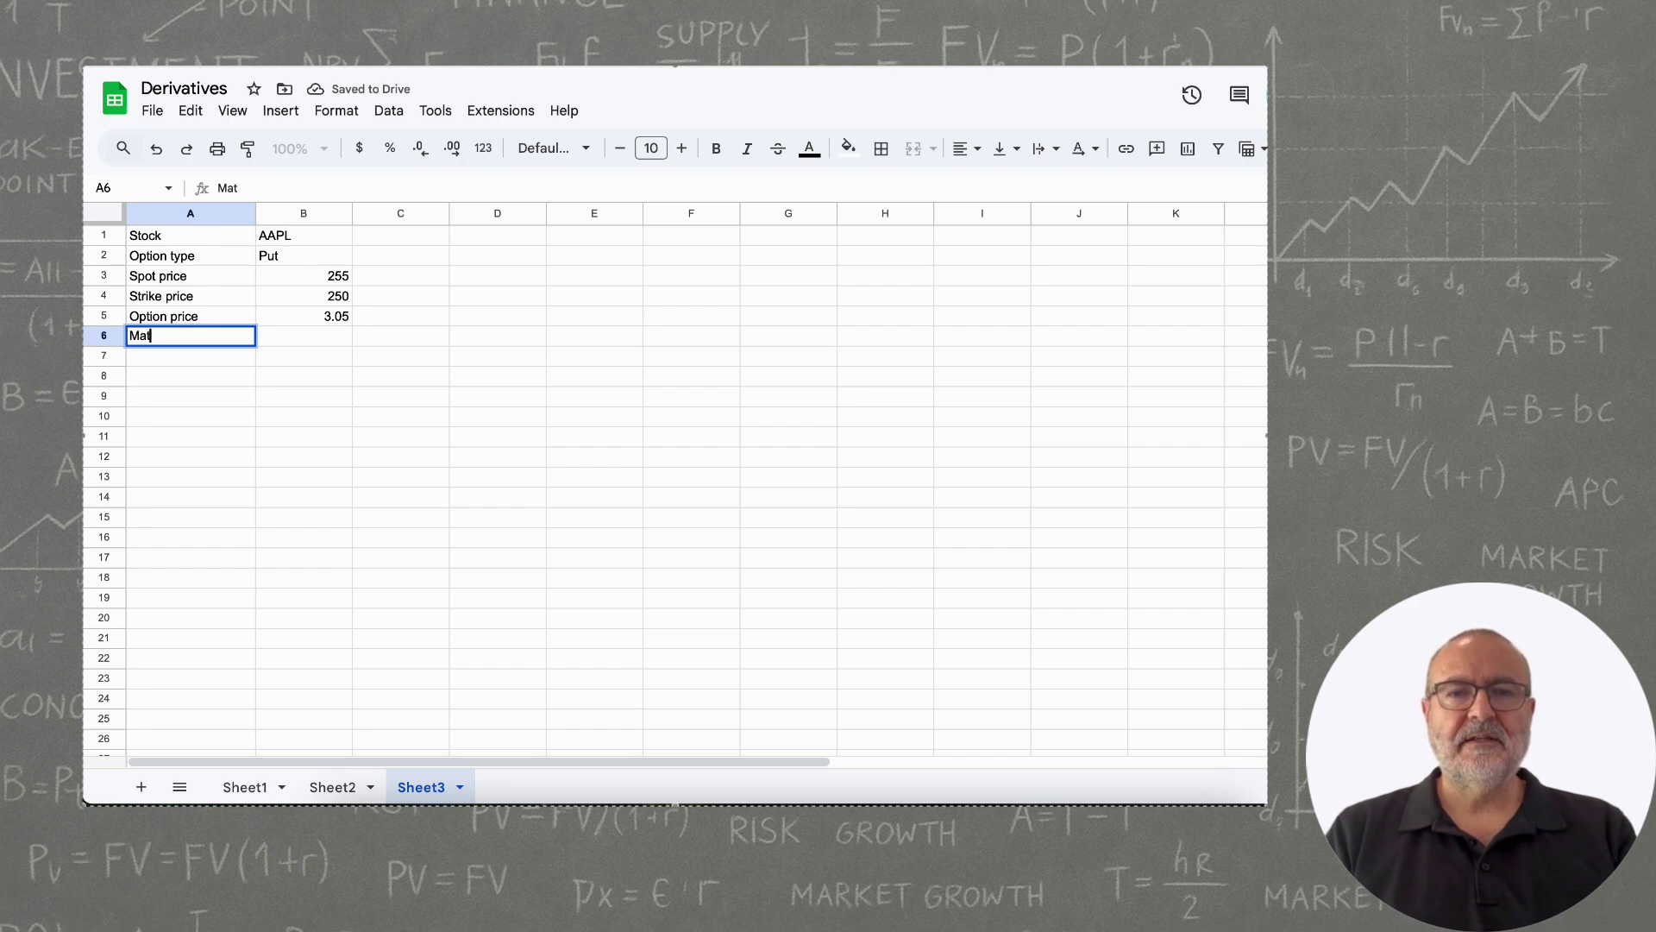
text(urity date)
key(Tab)
text(10/17/25)
key(Return)
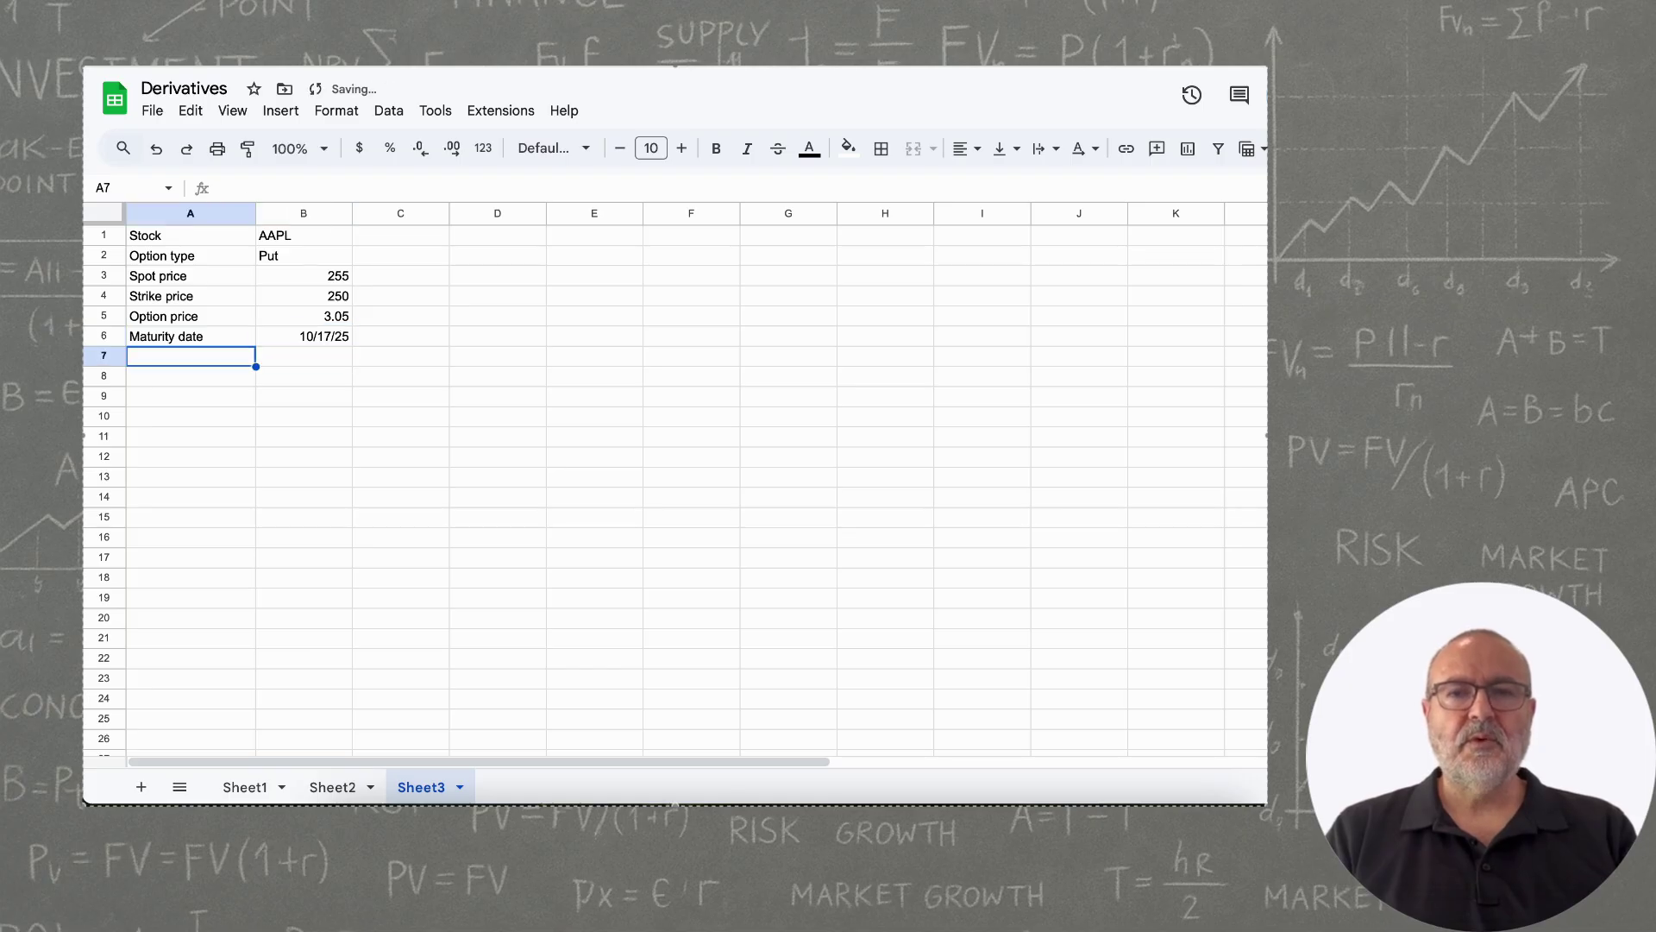
Add the label "Number of contracts" in A7 with the value 1 in B7.
text(Numb)
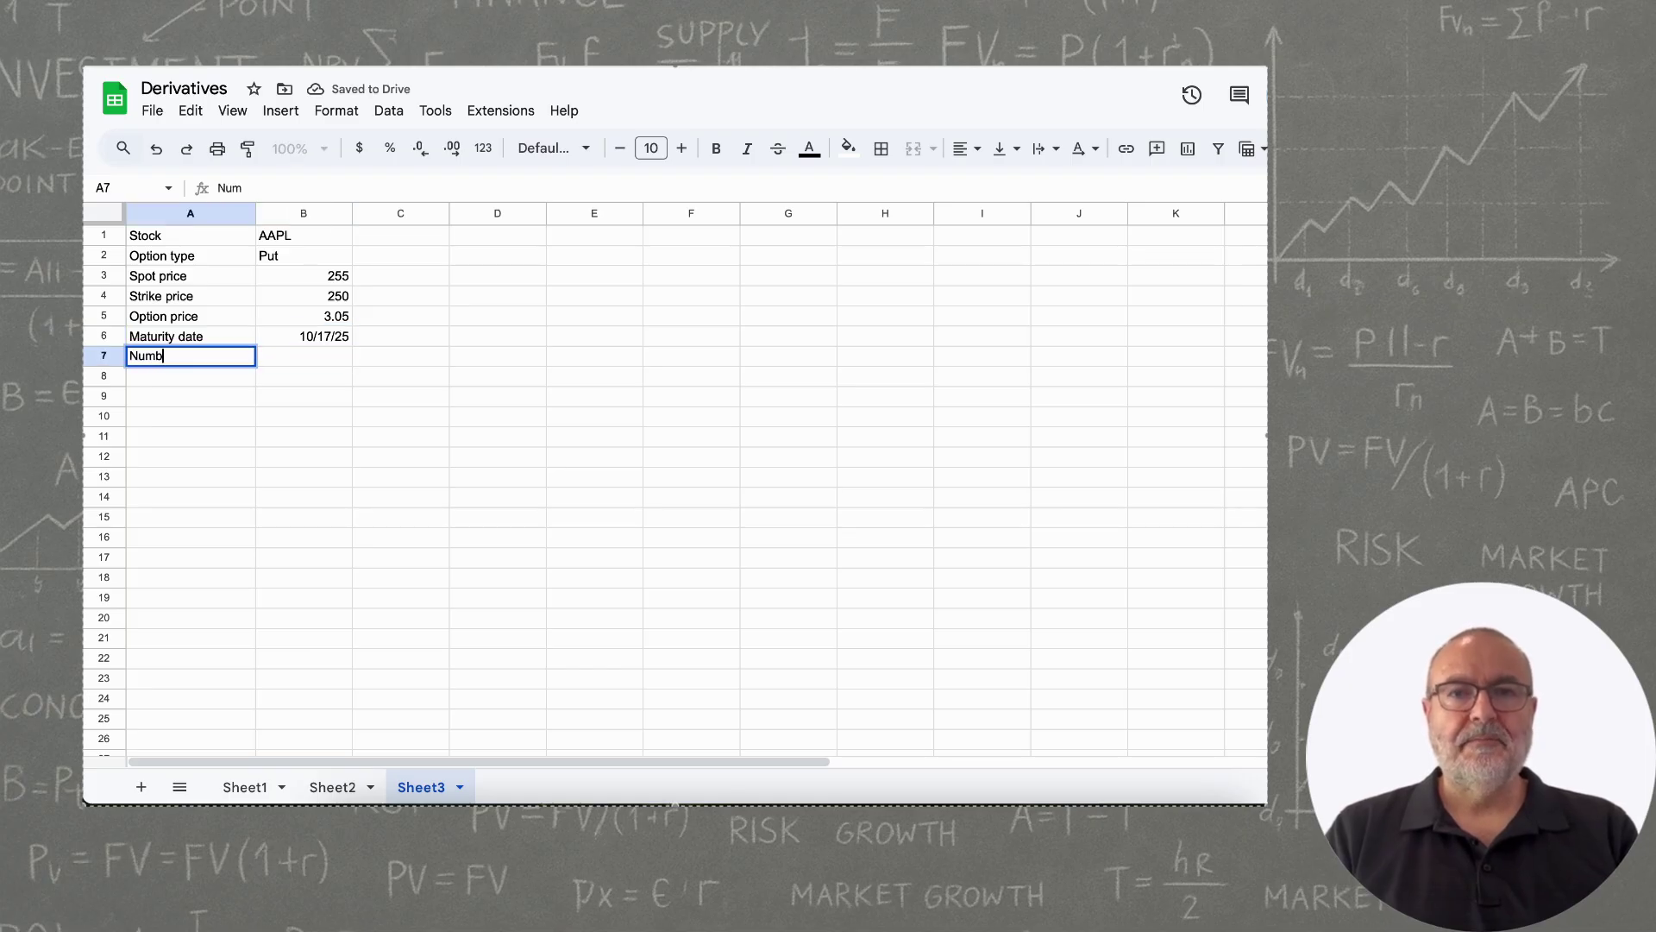
text(er of contracts)
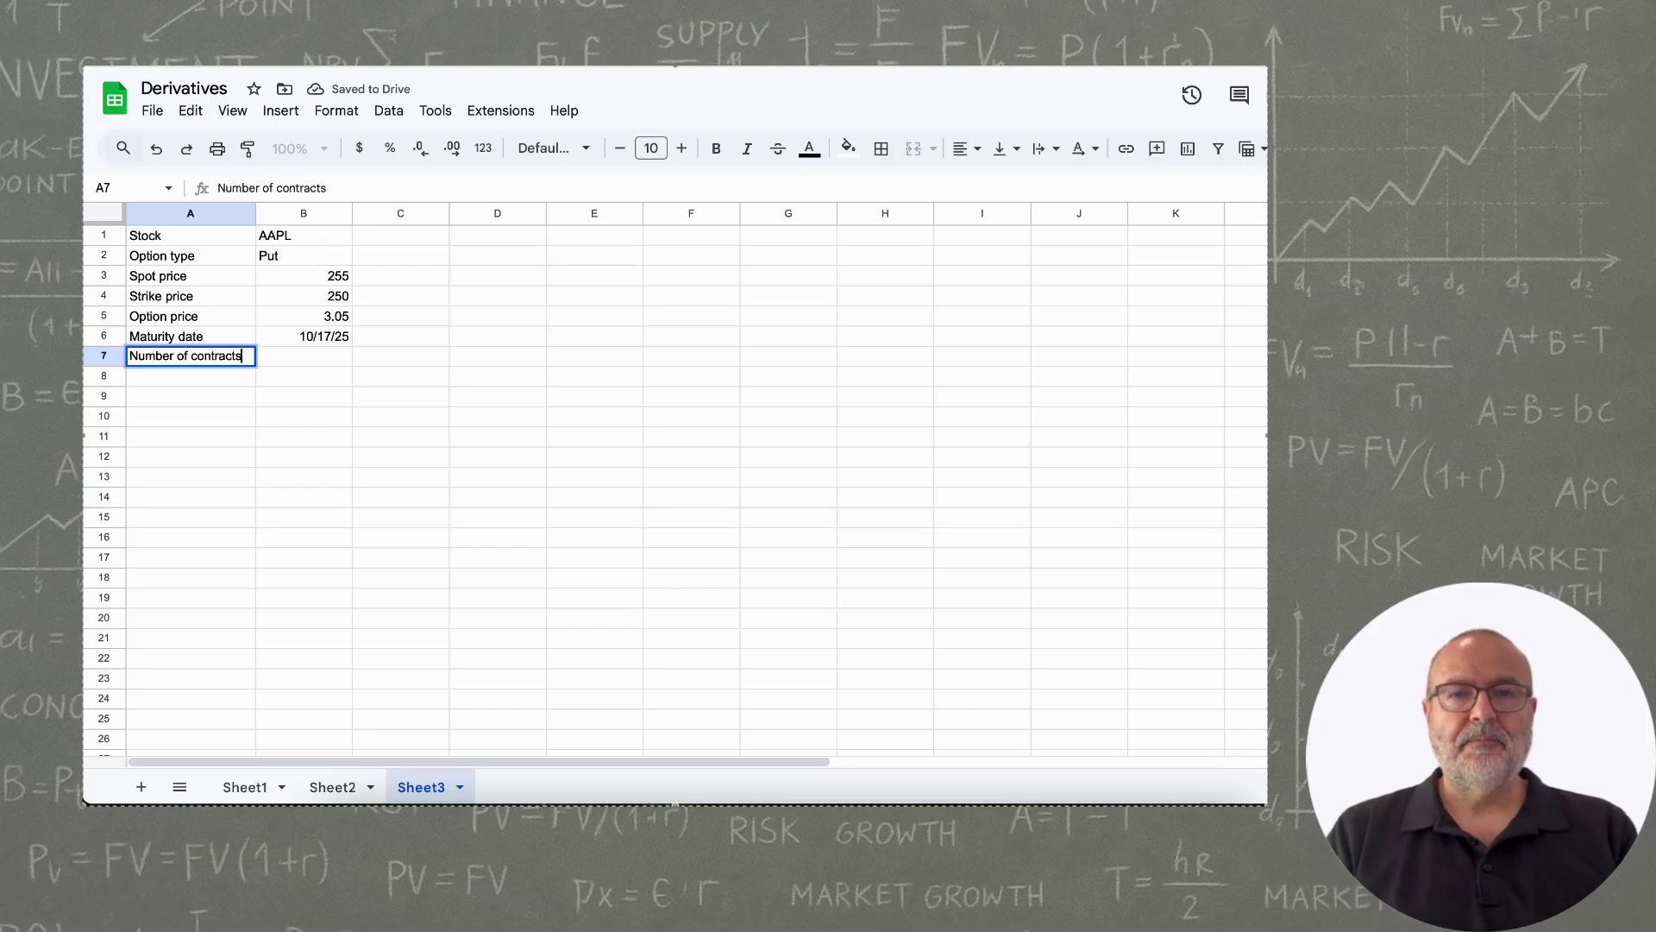
key(Tab)
text(1)
key(Tab)
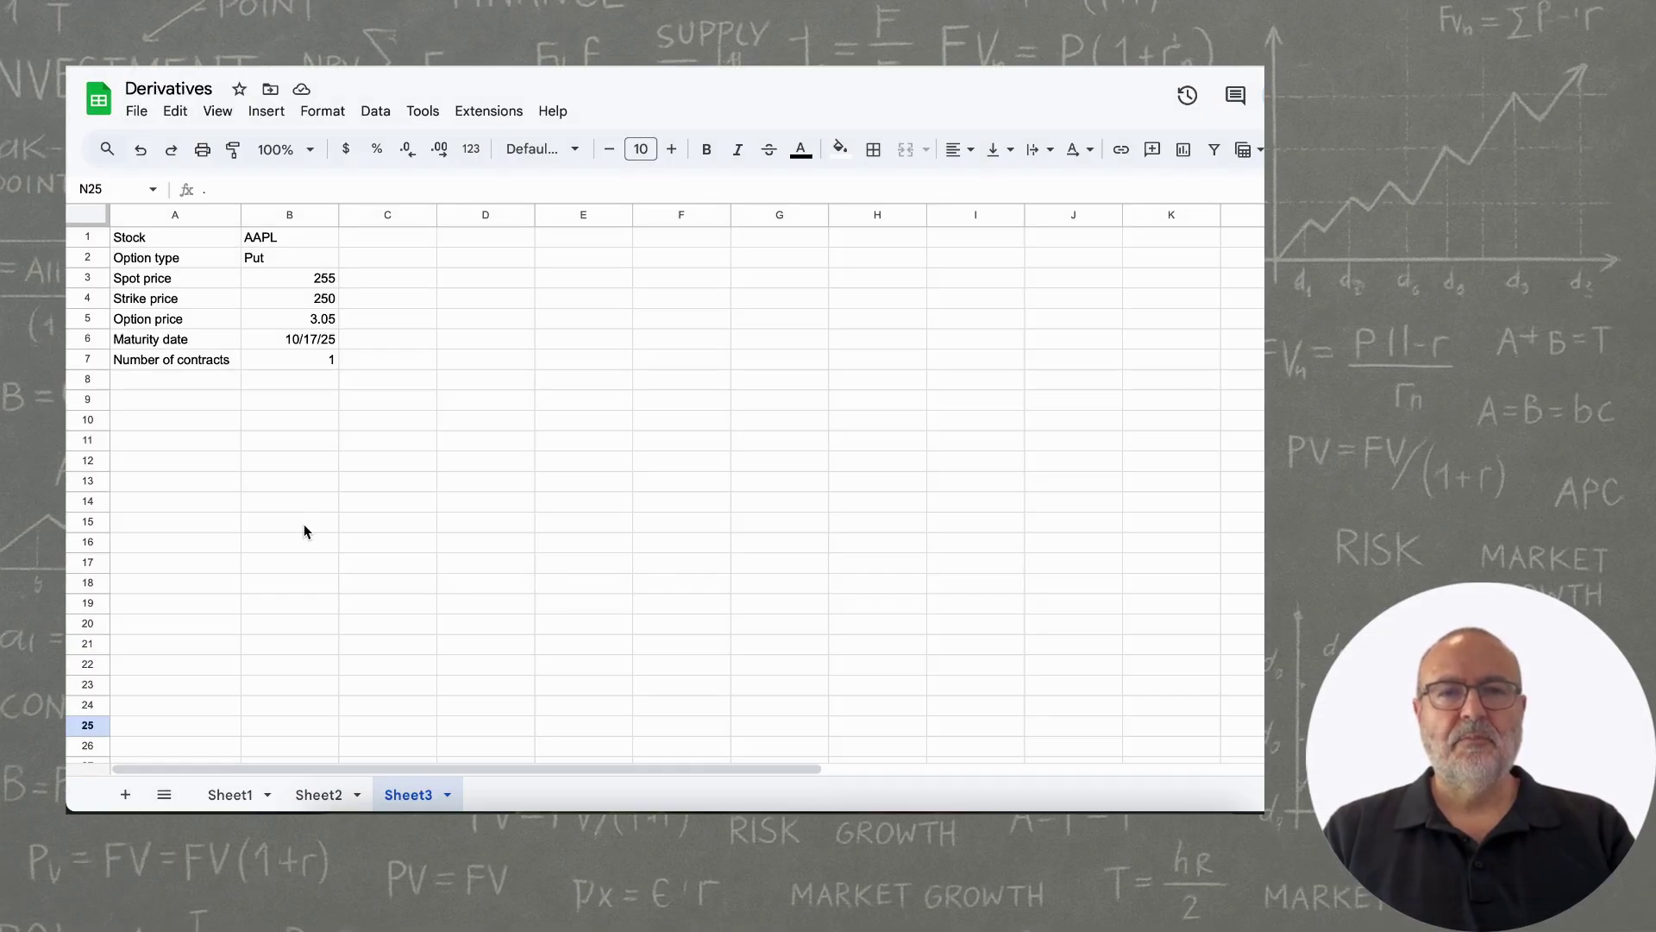
Enter the label "Today" in C15 and the spot price 255 beside it in D15.
click(360, 536)
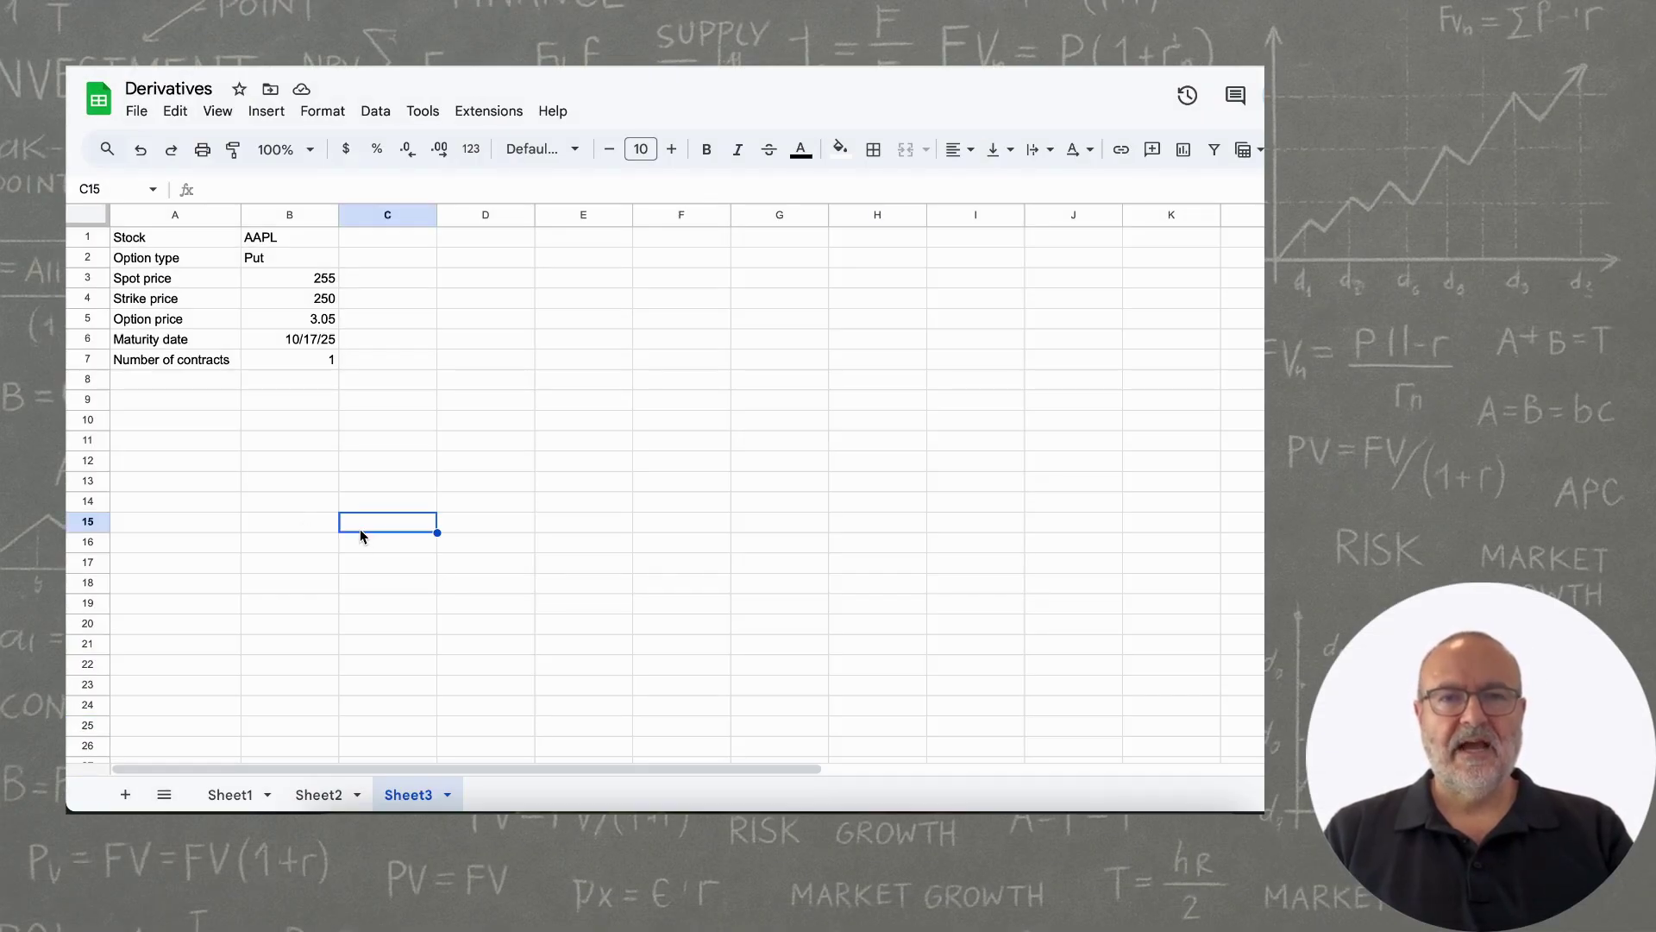
text(Today)
key(Return)
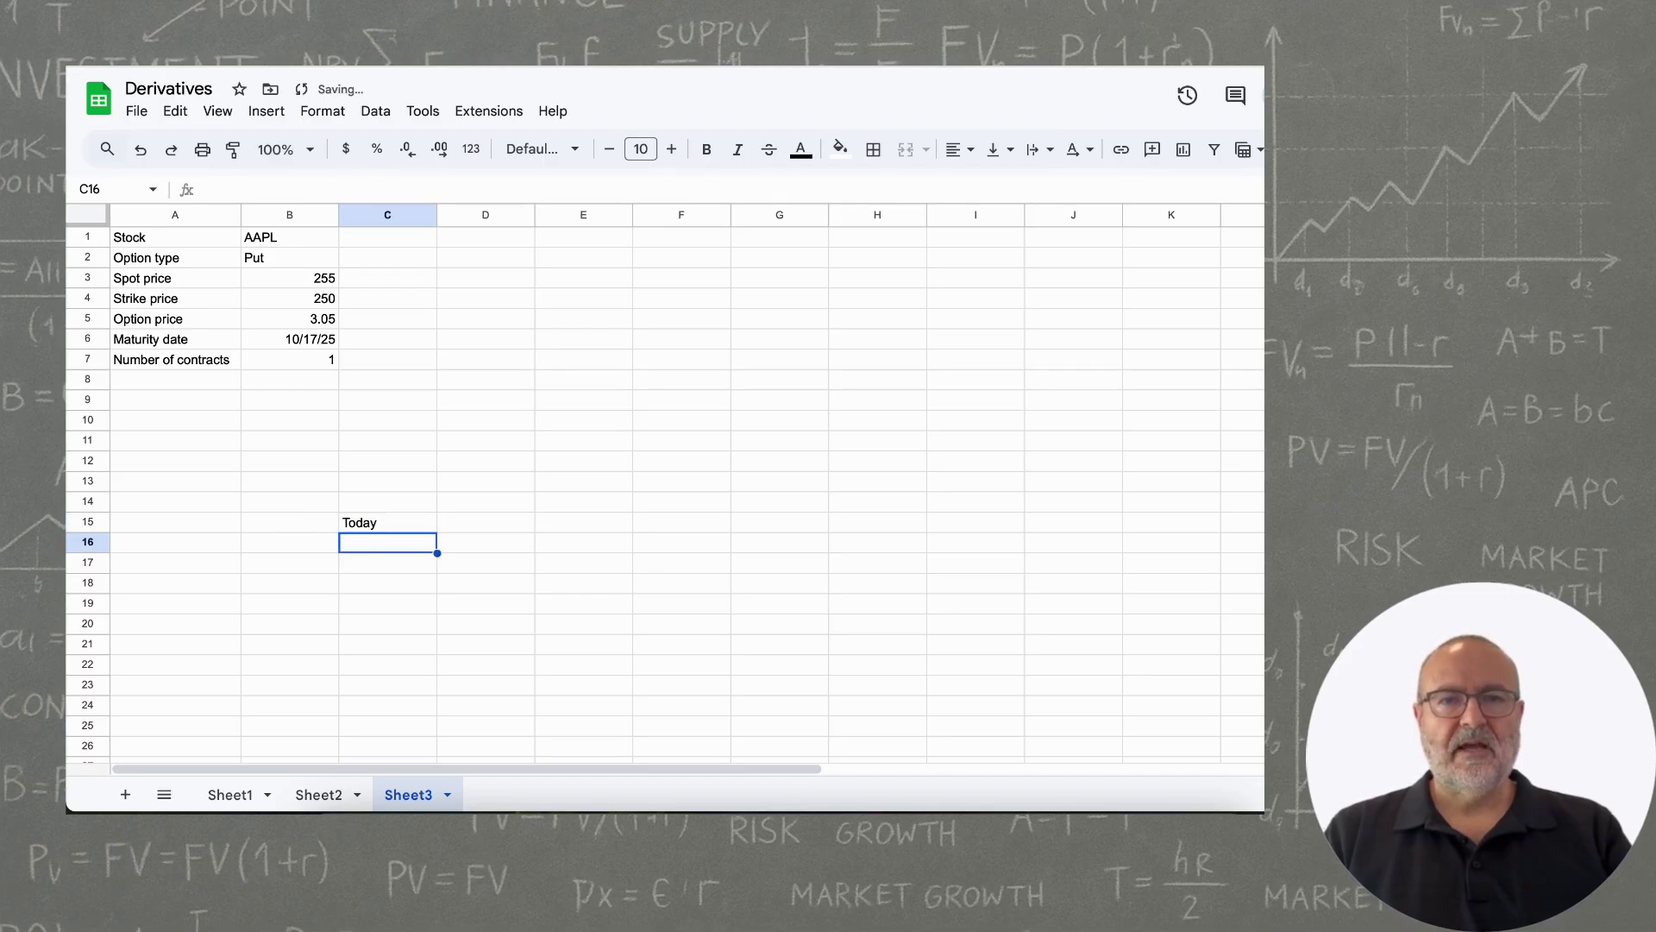
click(486, 522)
text(255)
key(Return)
Enter the formula =D15+5 in D14, directly above today's spot price.
click(486, 522)
click(486, 501)
text(=D15+5)
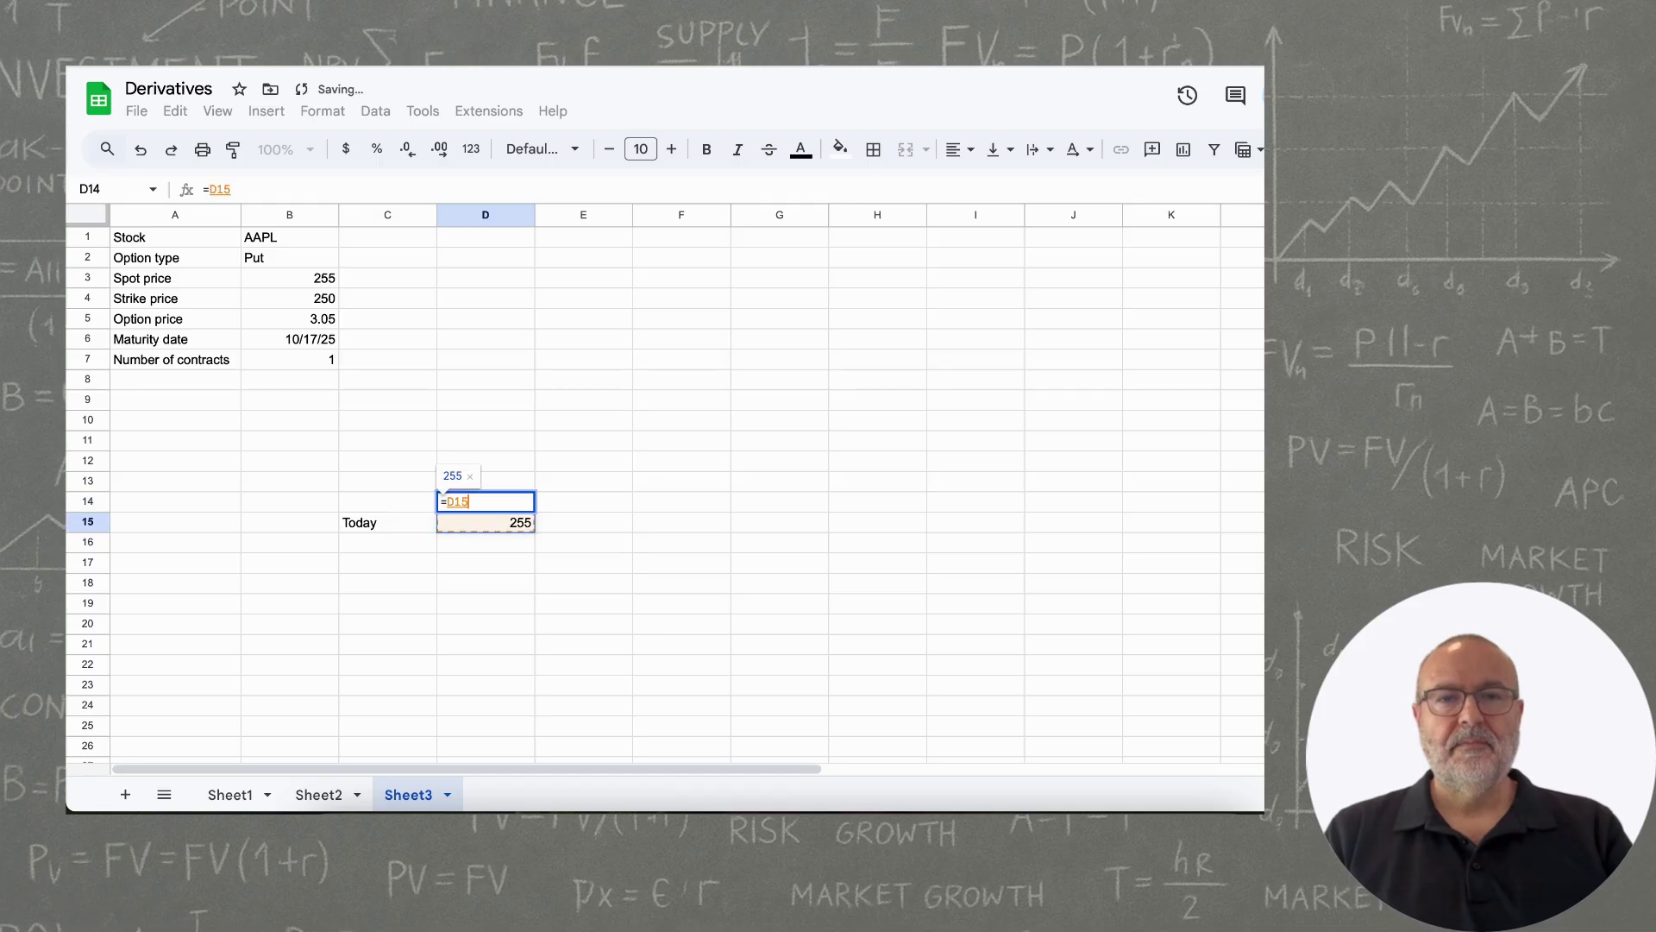
key(Return)
Copy the D14 formula up through D5:D13 to build the rising spot prices in steps of 5.
key(Up)
key(ctrl+c)
key(Up)
key(shift+Up)
key(shift+Up)
key(shift+Up)
key(shift+Up)
key(shift+Up)
key(shift+Up)
key(shift+Up)
key(shift+Up)
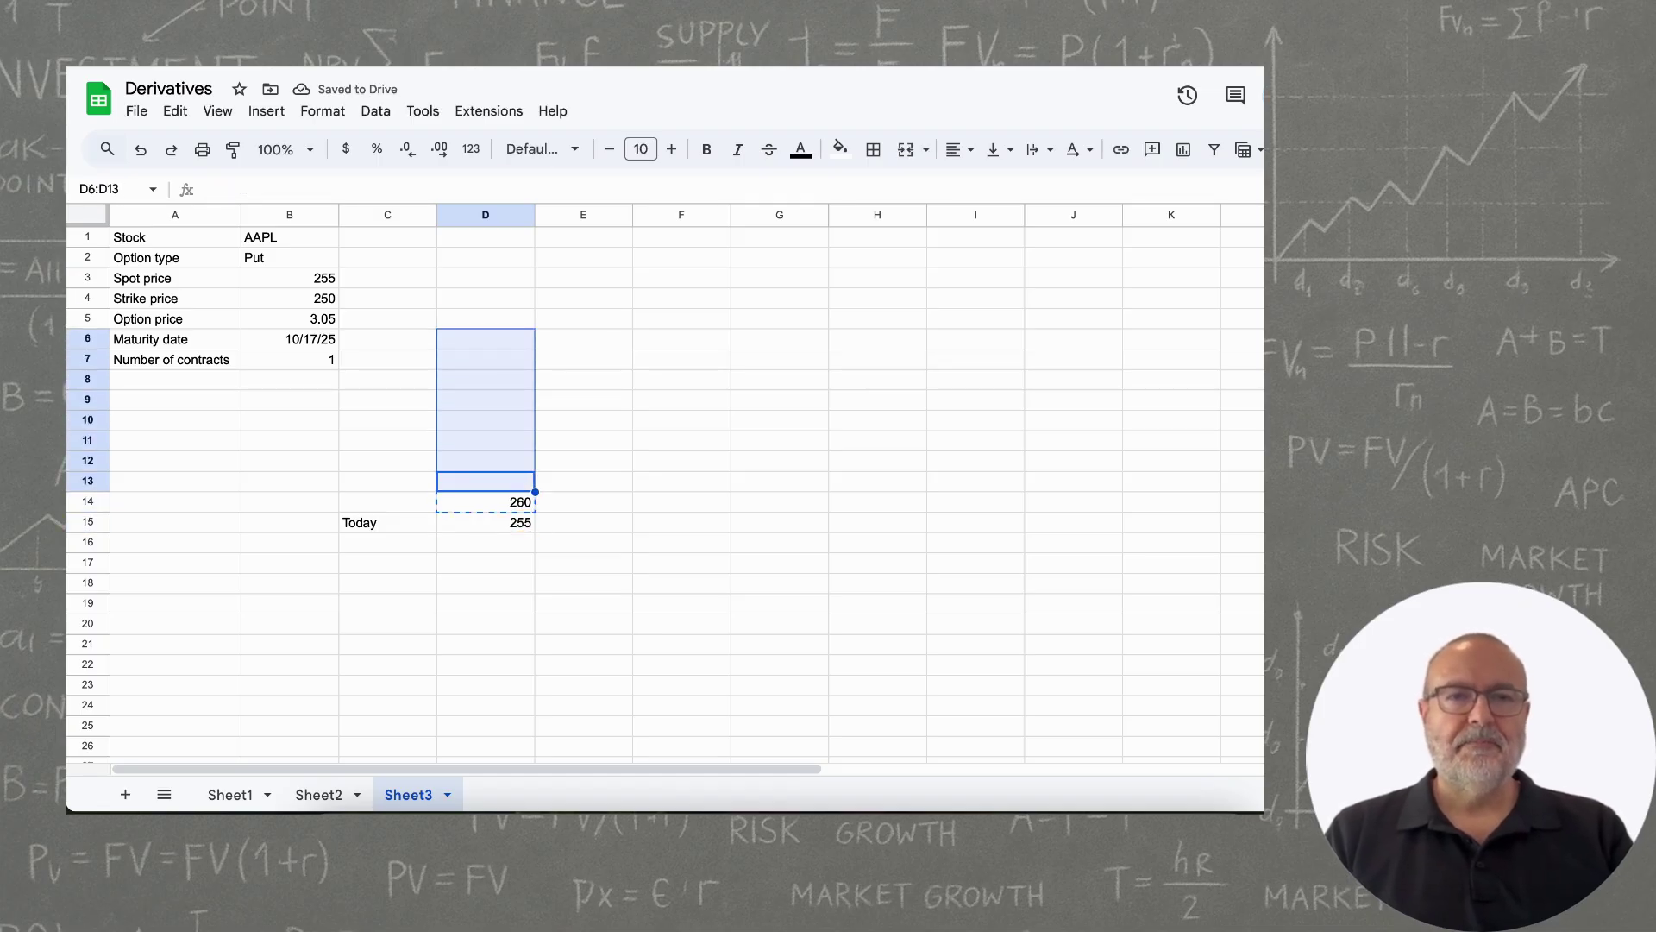
key(ctrl+v)
Enter the formula =D15-5 in D16, directly below today's spot price.
key(Down)
key(Down)
key(Down)
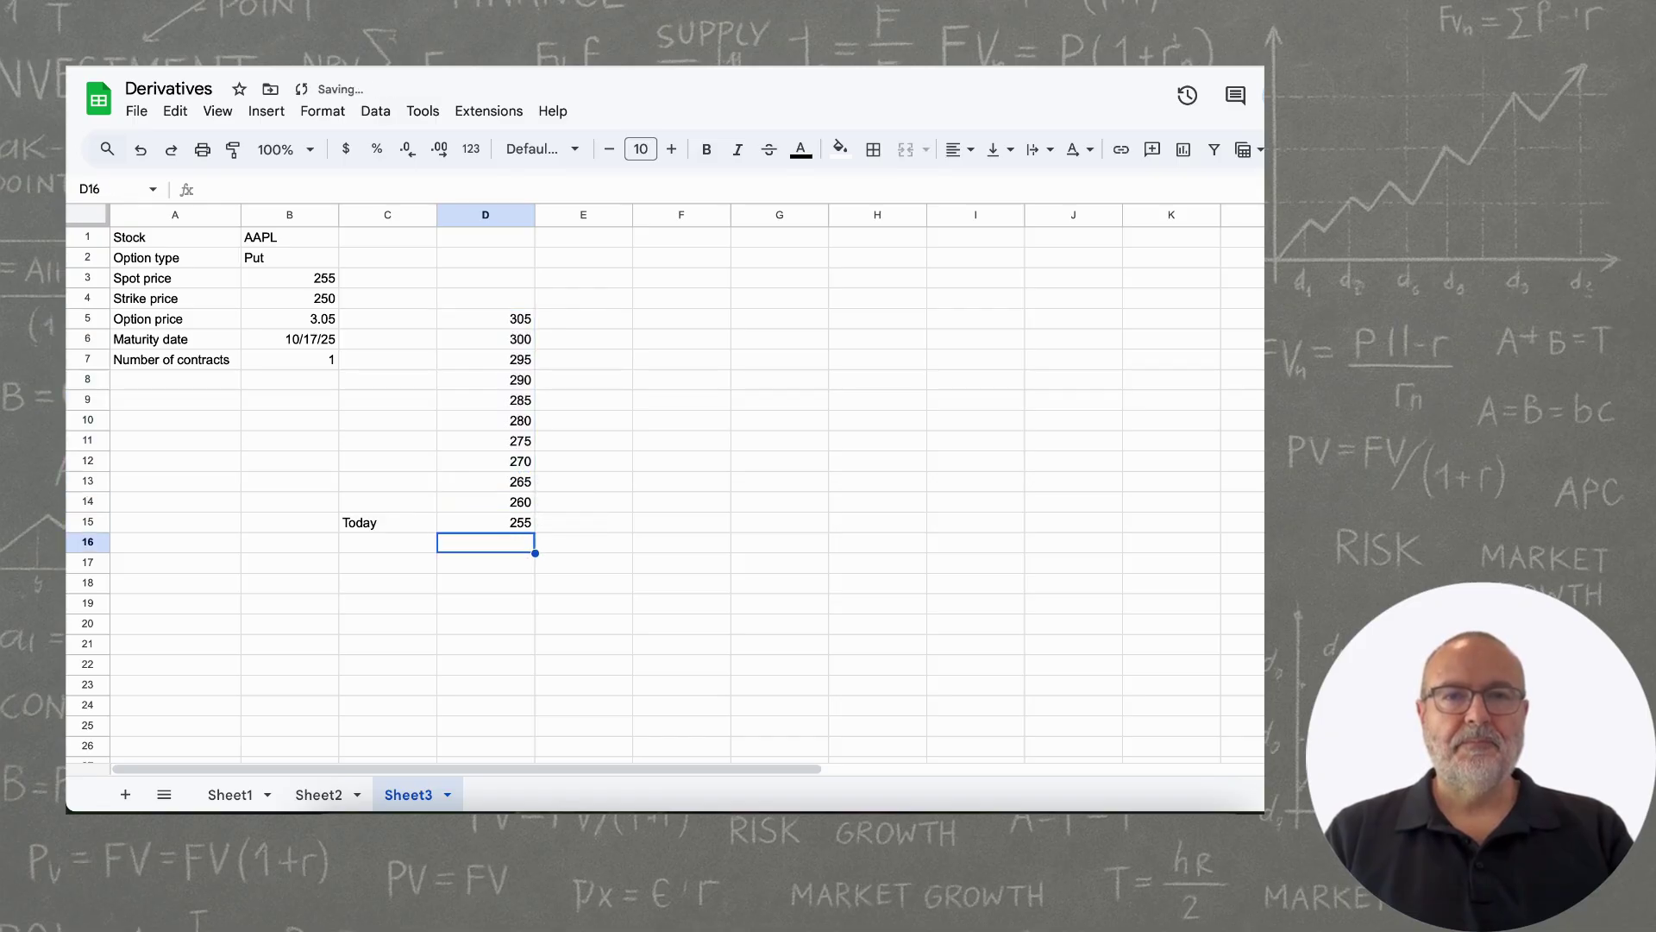
text(=)
key(Up)
text(-5)
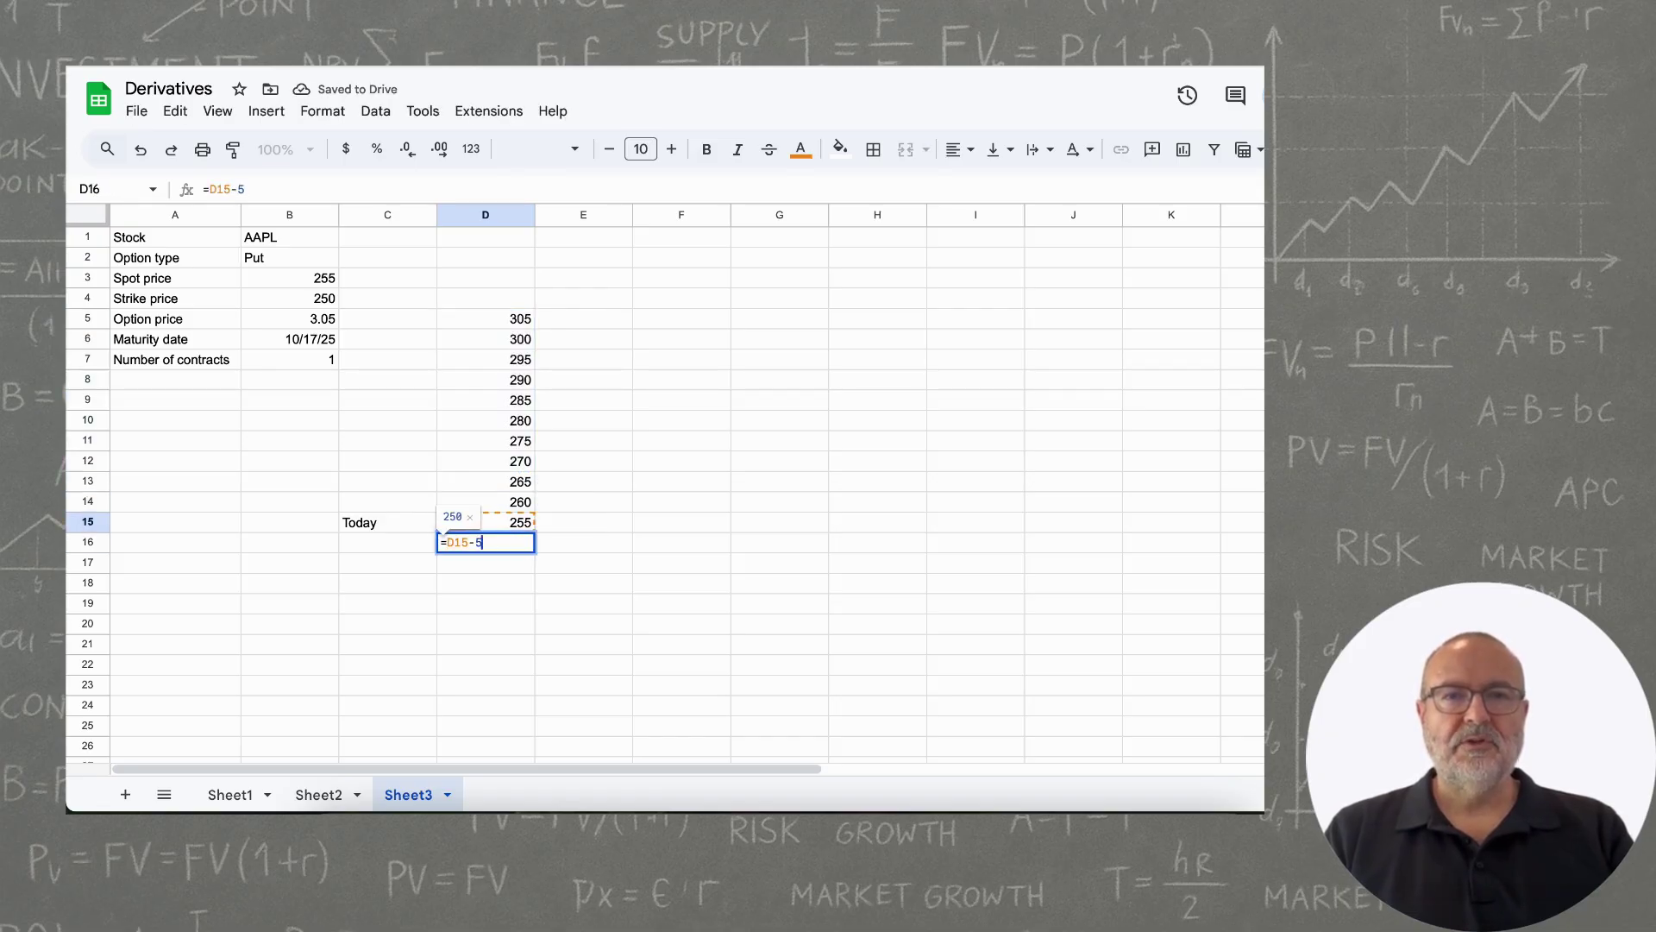
Copy the D16 formula down through D17:D25 to build the falling spot prices in steps of 5.
key(ctrl+Return)
key(Down)
key(shift+Down)
key(shift+Down)
key(shift+Down)
key(shift+Down)
key(shift+Down)
key(shift+Down)
key(shift+Down)
key(shift+Down)
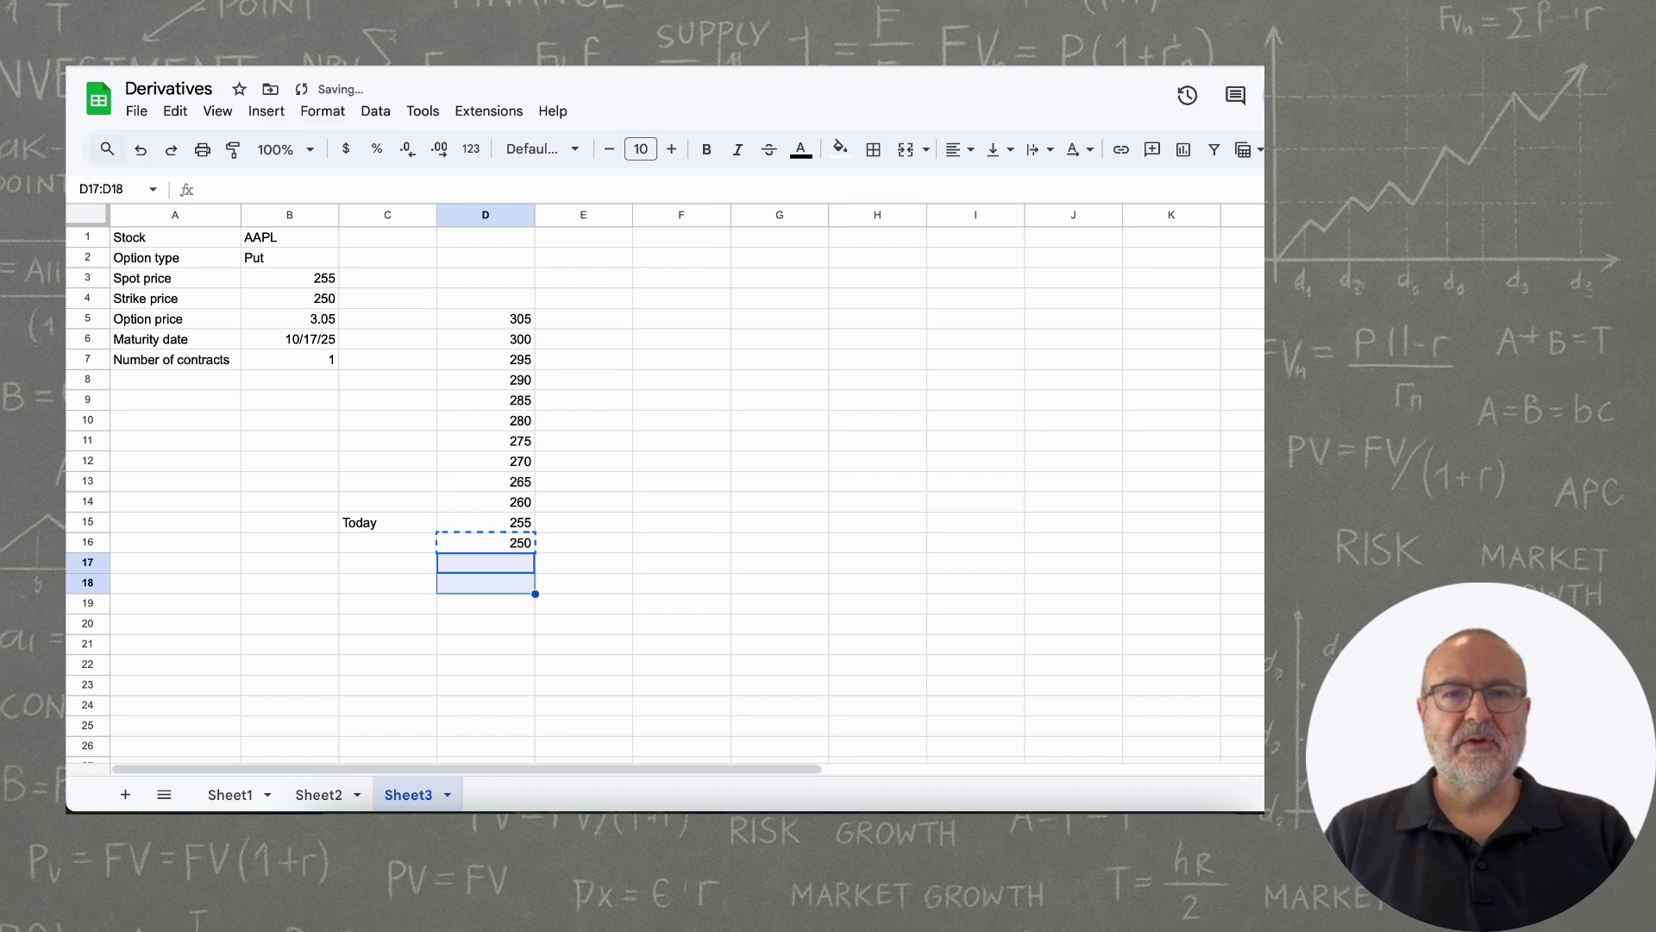
key(ctrl+v)
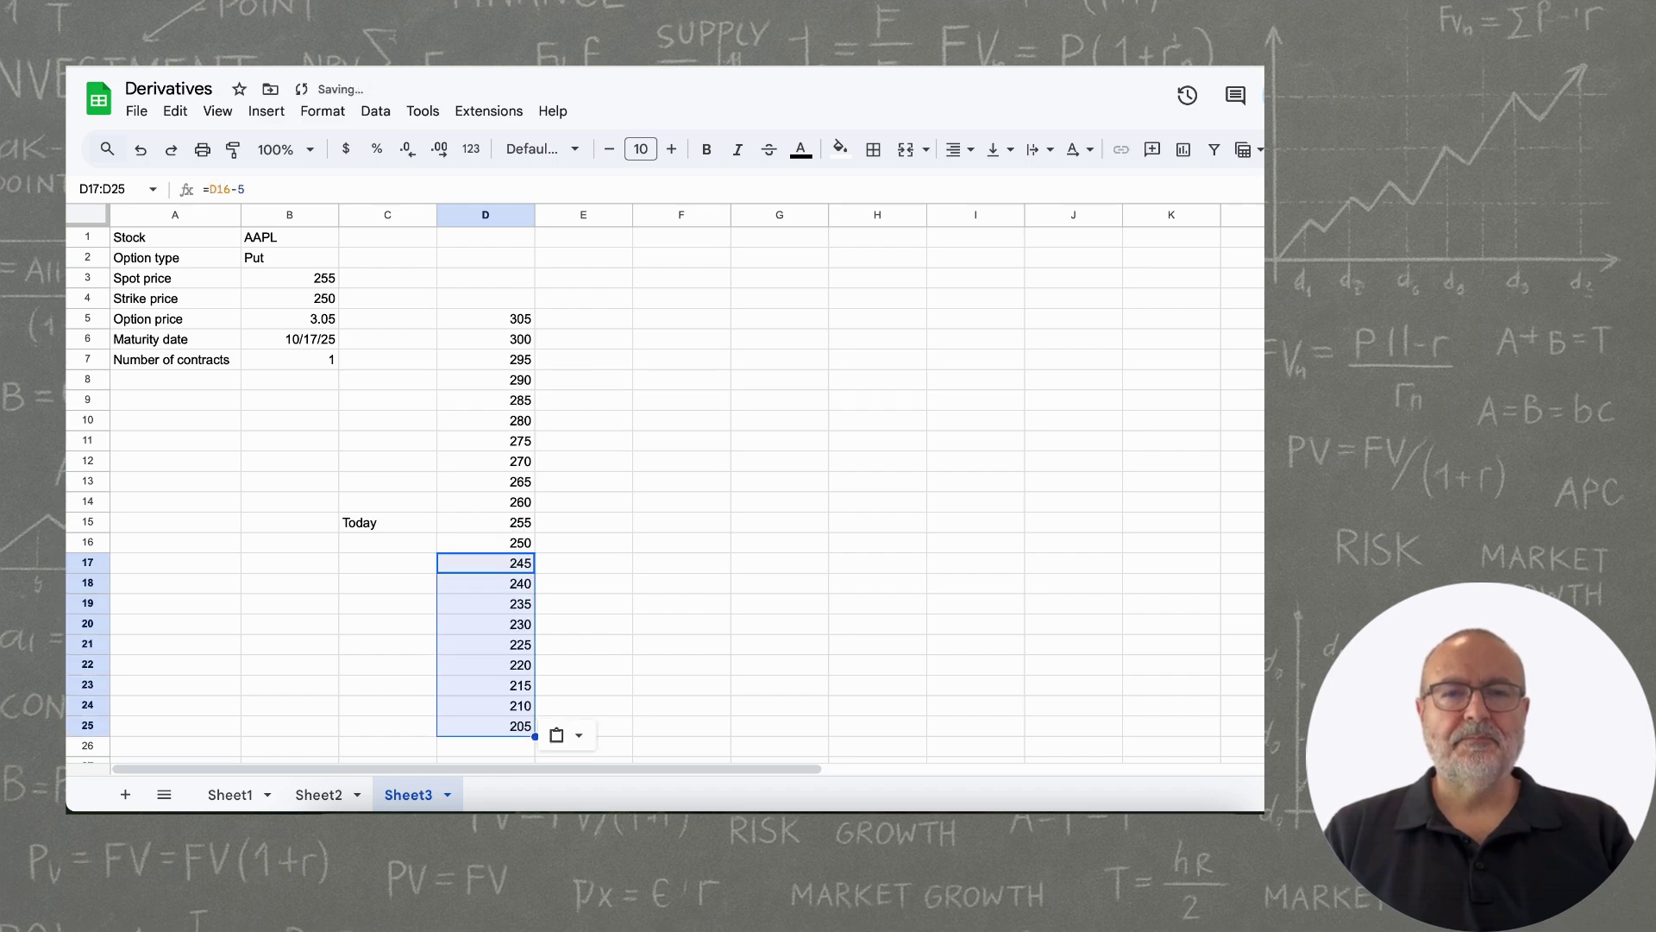
Add the two-line column heading "Spot" in D3 and "Price" in D4.
key(Up)
key(Up)
key(Up)
key(Up)
key(Up)
key(Up)
key(Up)
key(Up)
key(Up)
key(Up)
key(Up)
key(Up)
key(Up)
key(Up)
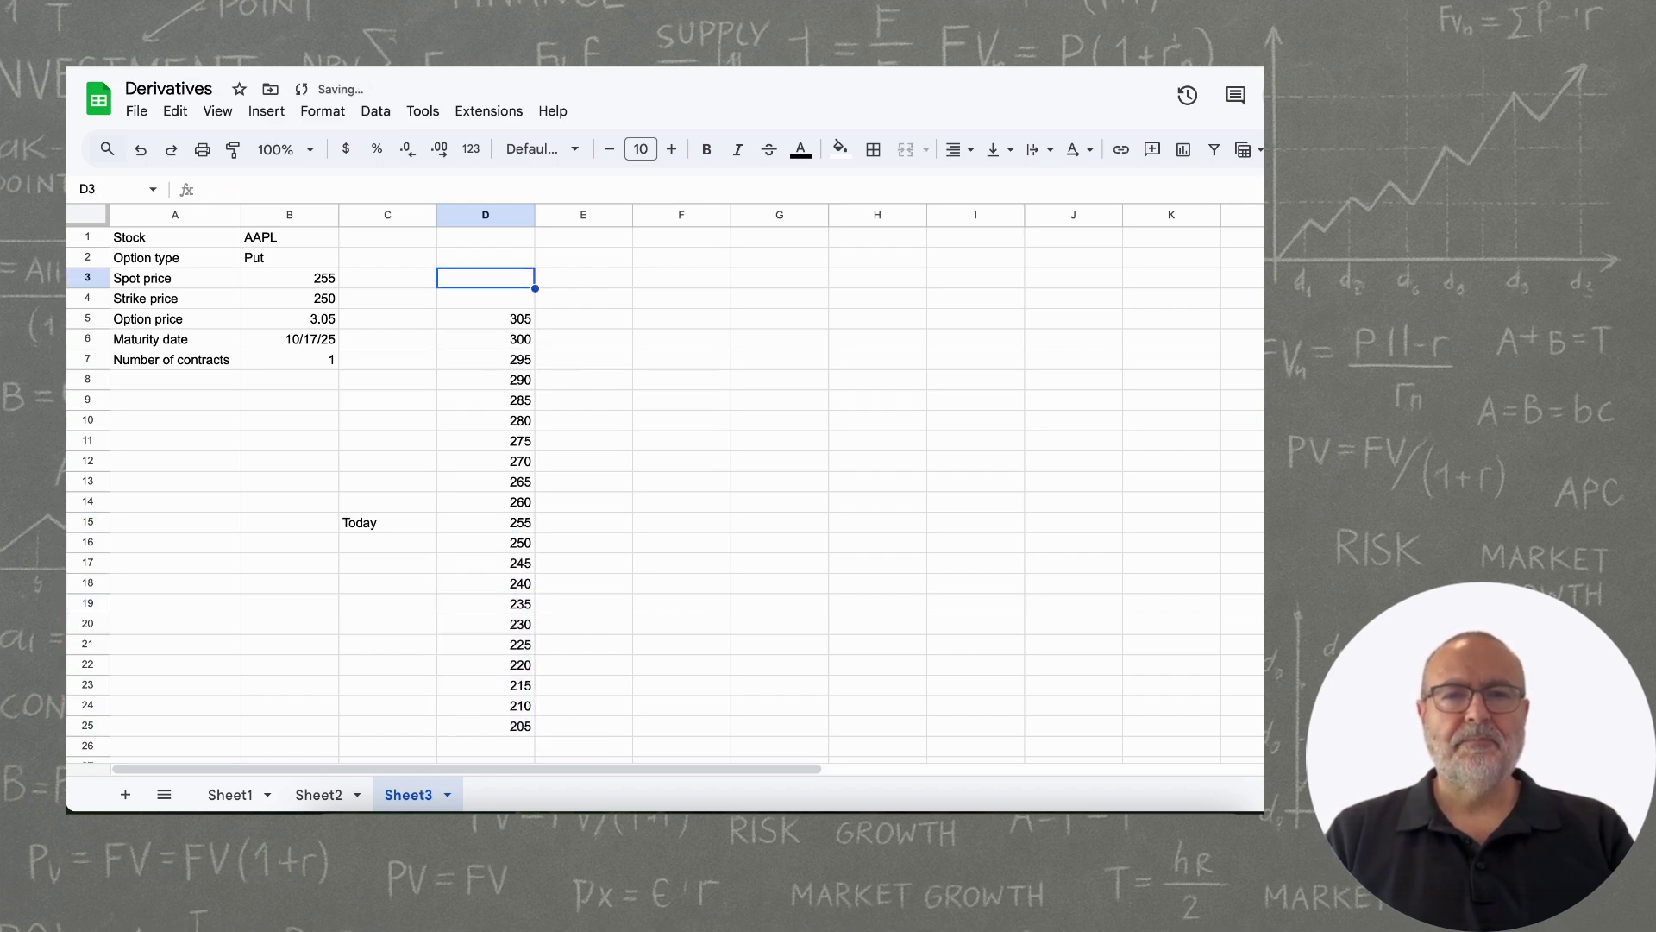
text(Spot)
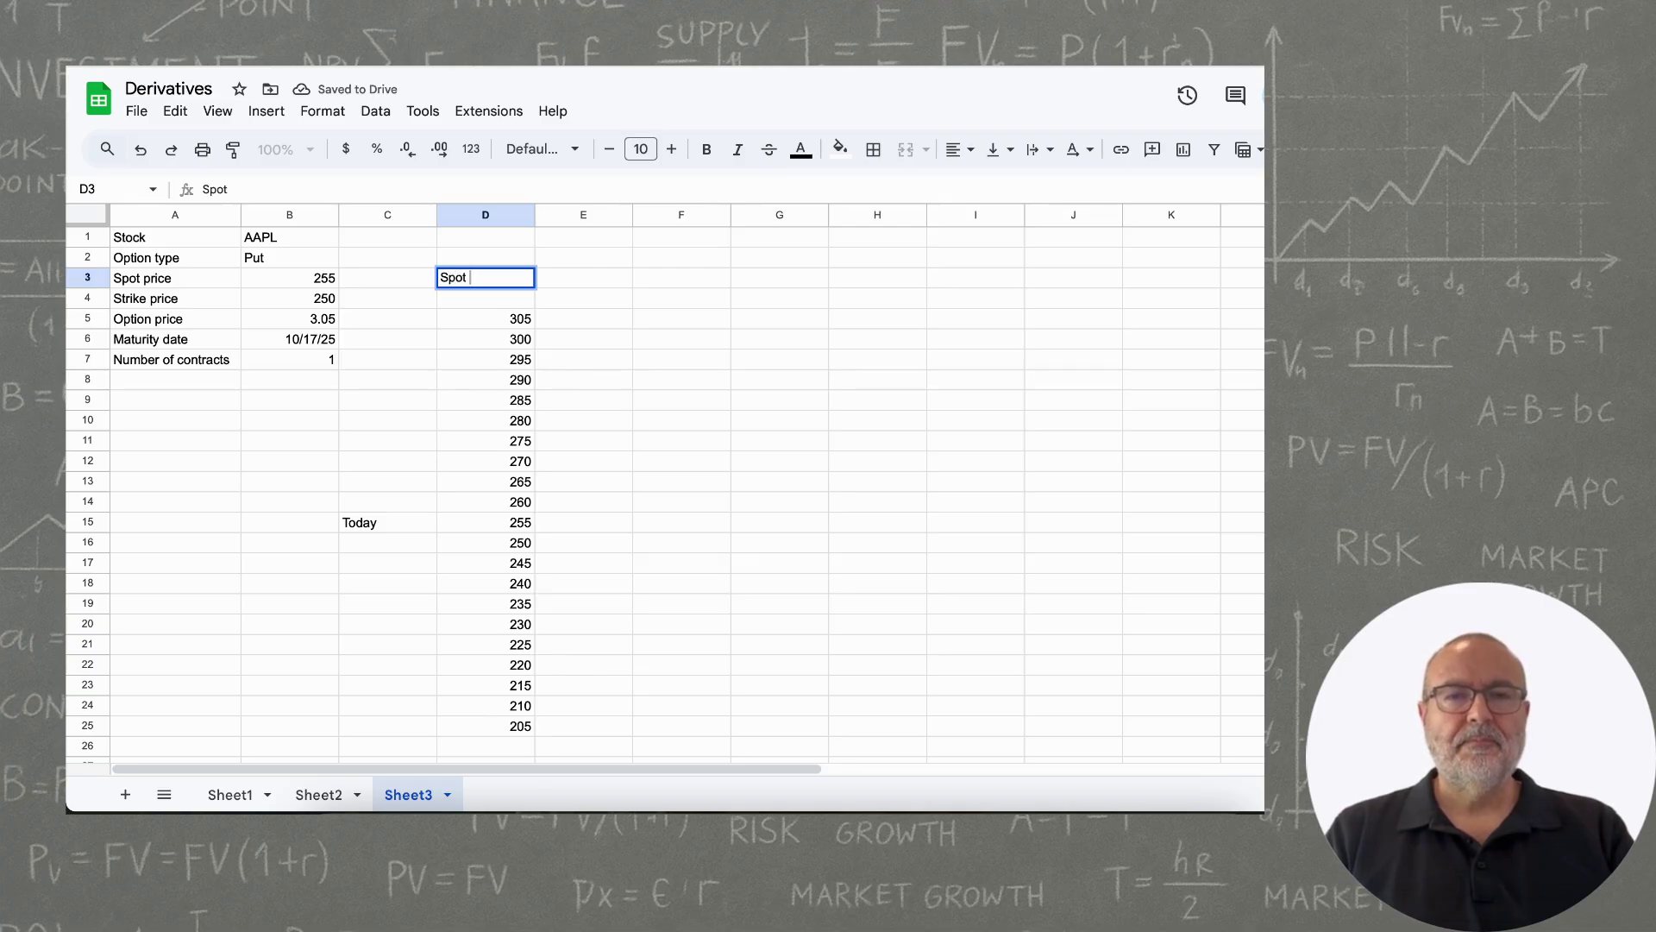
key(Return)
text(Price)
key(Return)
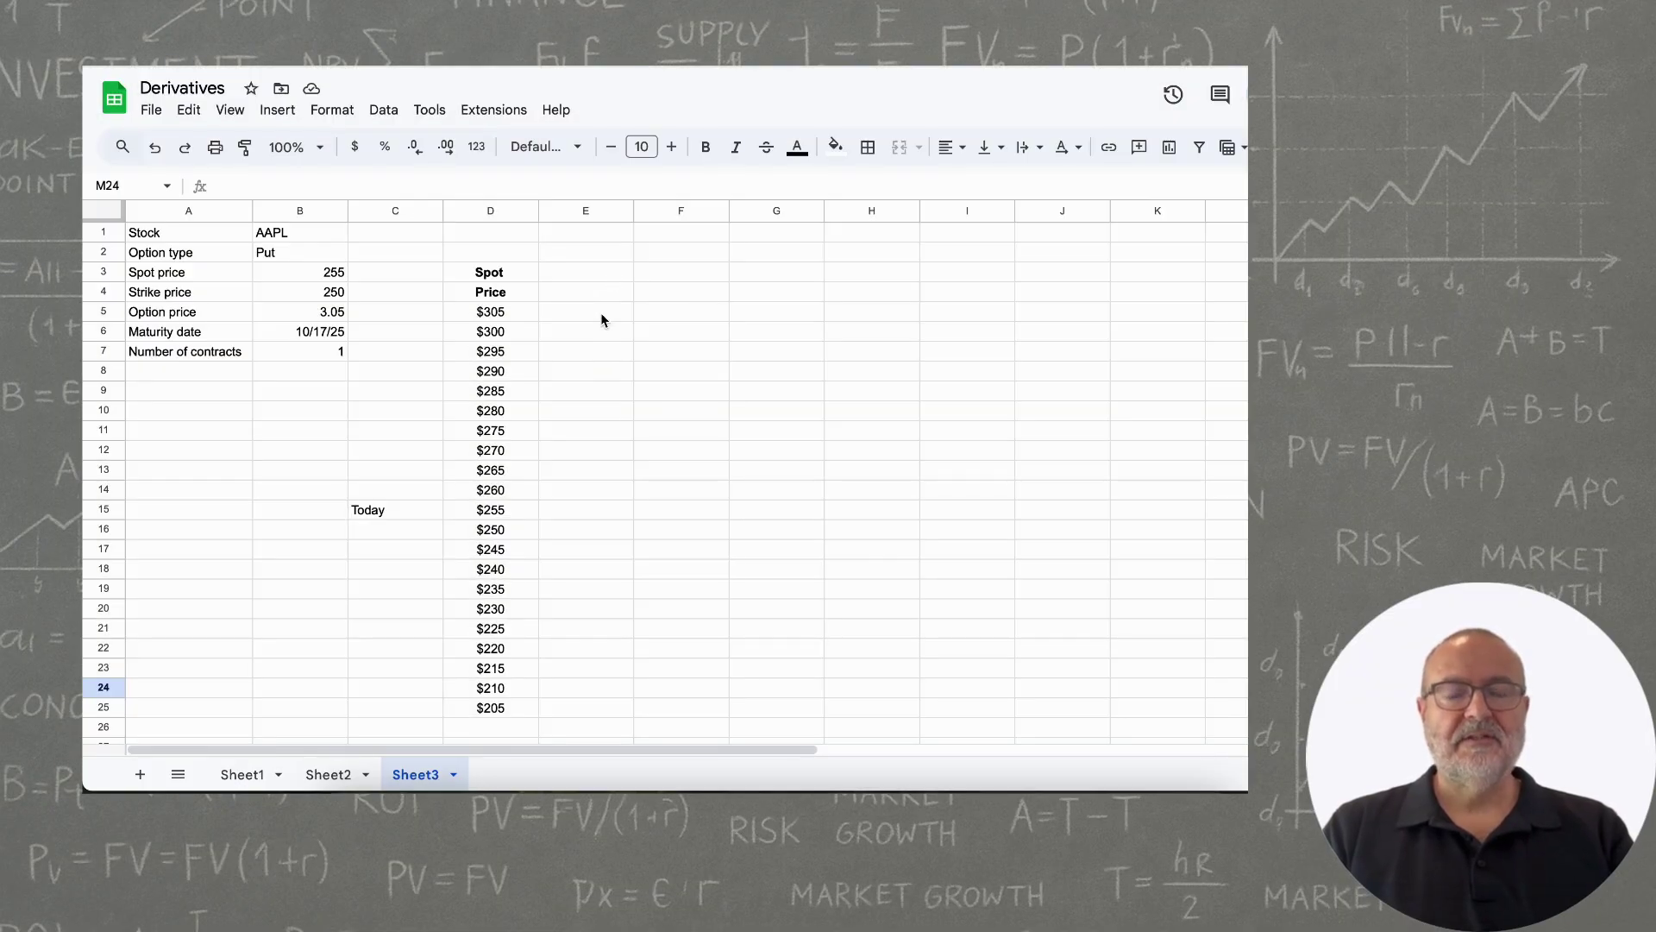
Enter the formula =B4 in E5 to reference the strike price.
click(593, 317)
text(=)
key(Left)
key(Left)
key(Left)
key(Up)
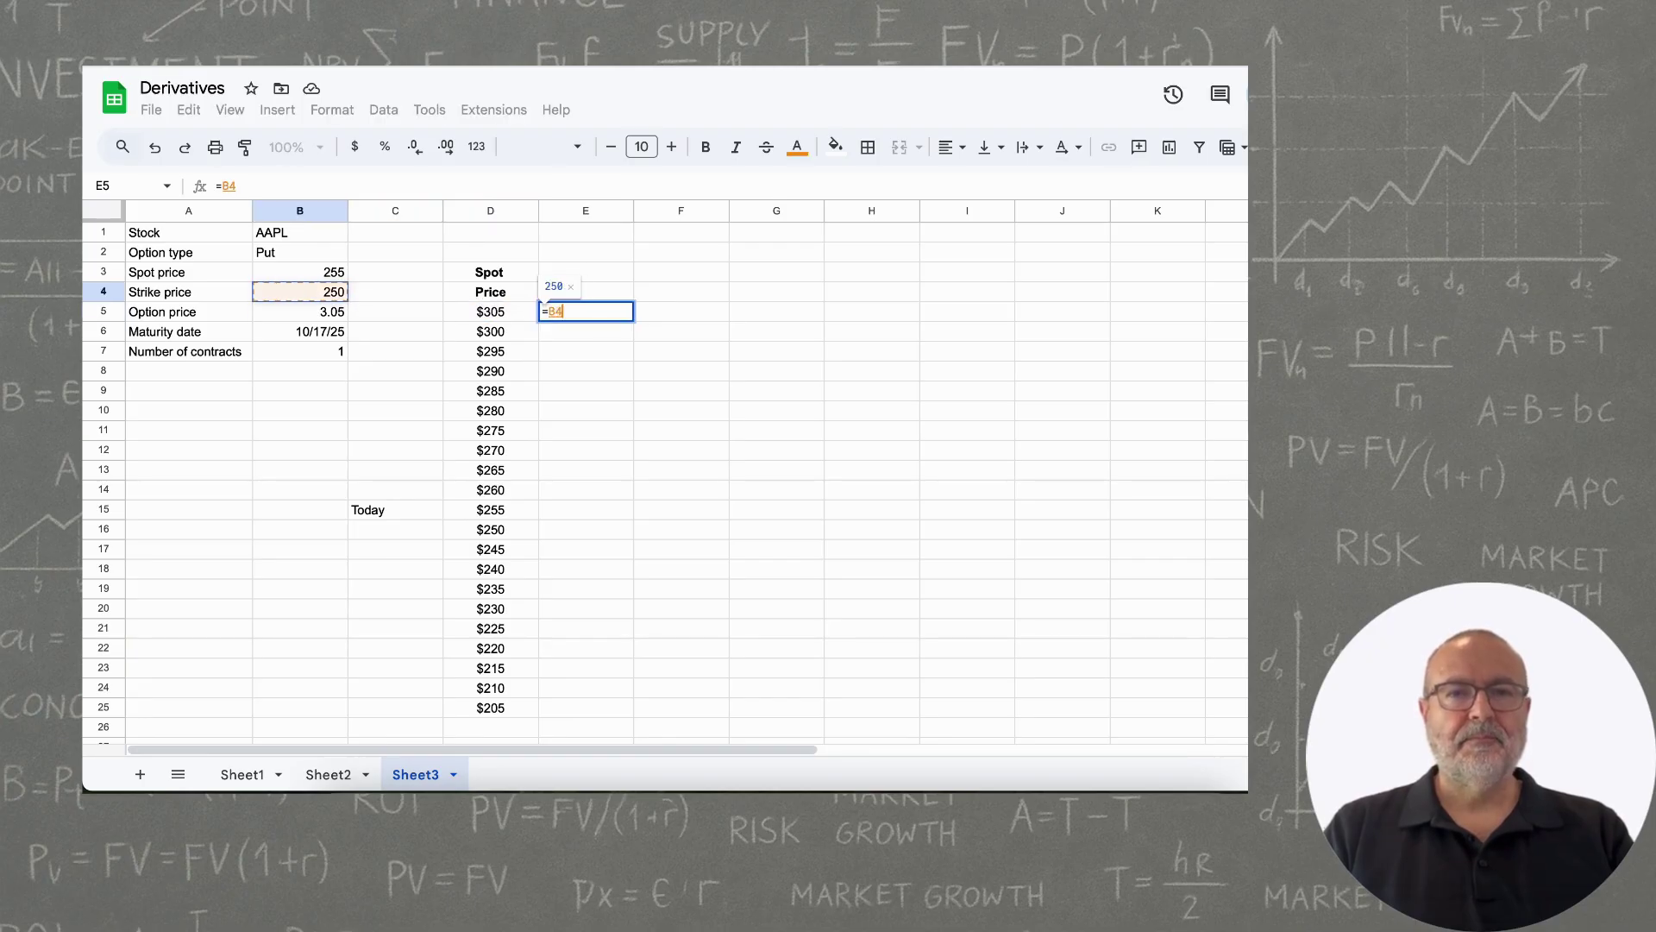
key(Return)
Make the strike price reference in E5 absolute, as =$B$4.
key(Up)
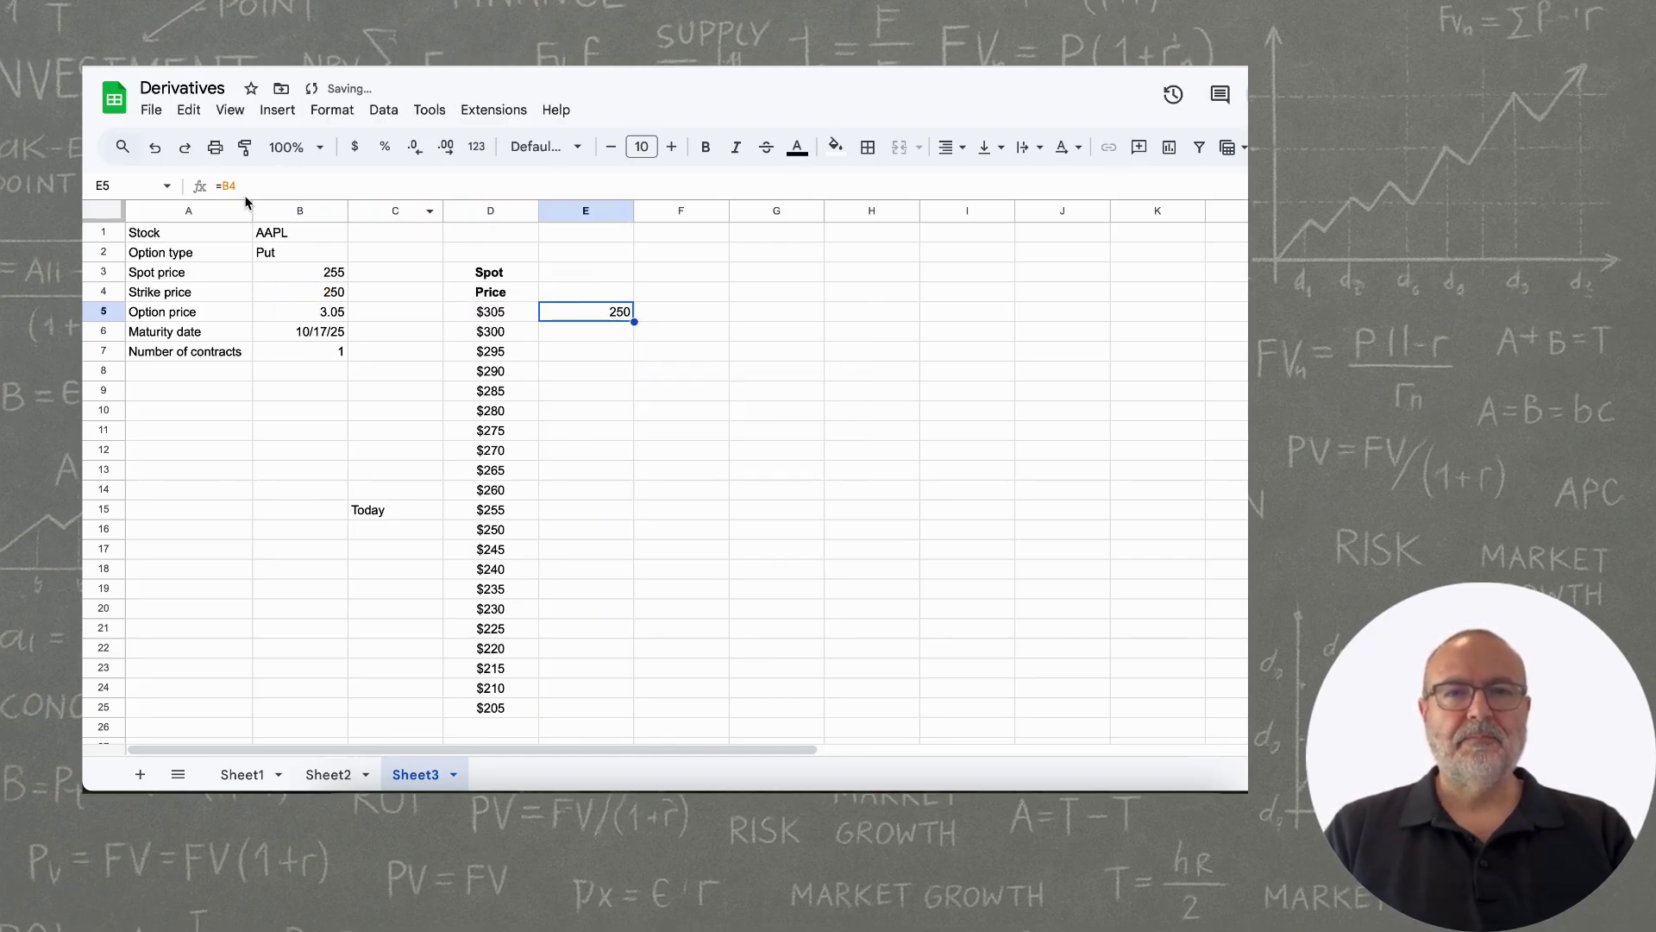
click(222, 186)
text($)
key(Right)
text($)
key(Return)
Copy the strike price formula from E5 down through E6:E25.
key(Up)
key(ctrl+c)
key(Down)
key(shift+Down)
key(shift+Down)
key(shift+Down)
key(shift+Down)
key(shift+Down)
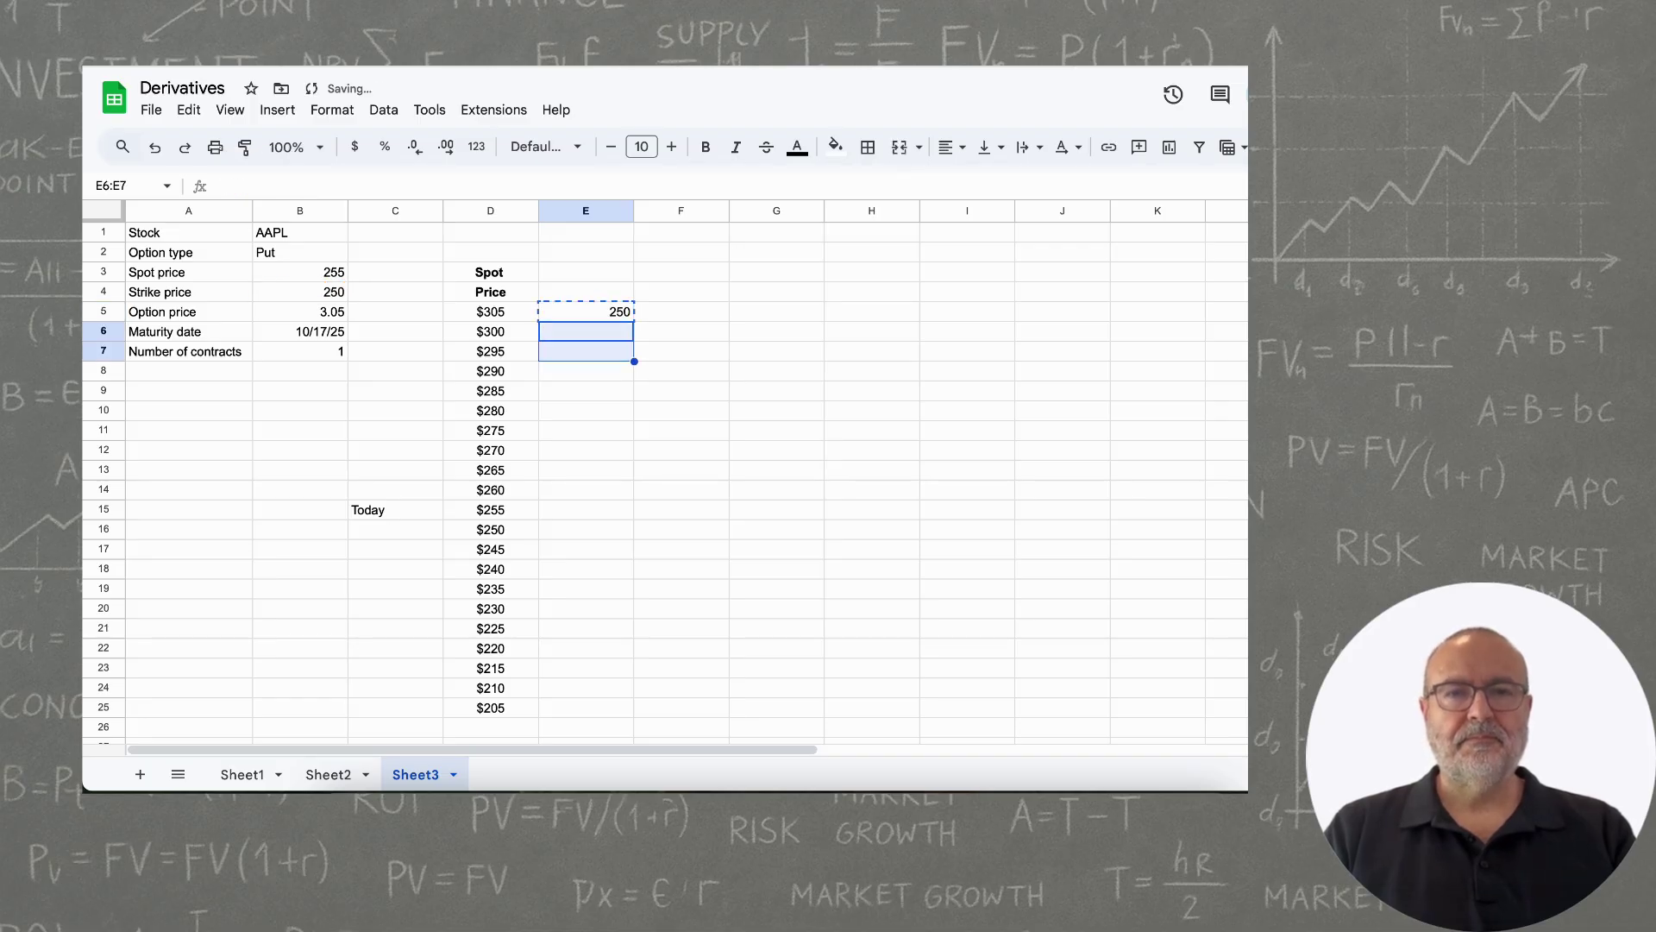
key(shift+Down)
key(shift+Down)
key(shift+Down)
key(shift+Down)
key(shift+Down)
key(shift+Down)
key(shift+Down)
key(shift+Down)
key(shift+Down)
key(shift+Down)
key(shift+Down)
key(shift+Down)
key(shift+Down)
key(shift+Down)
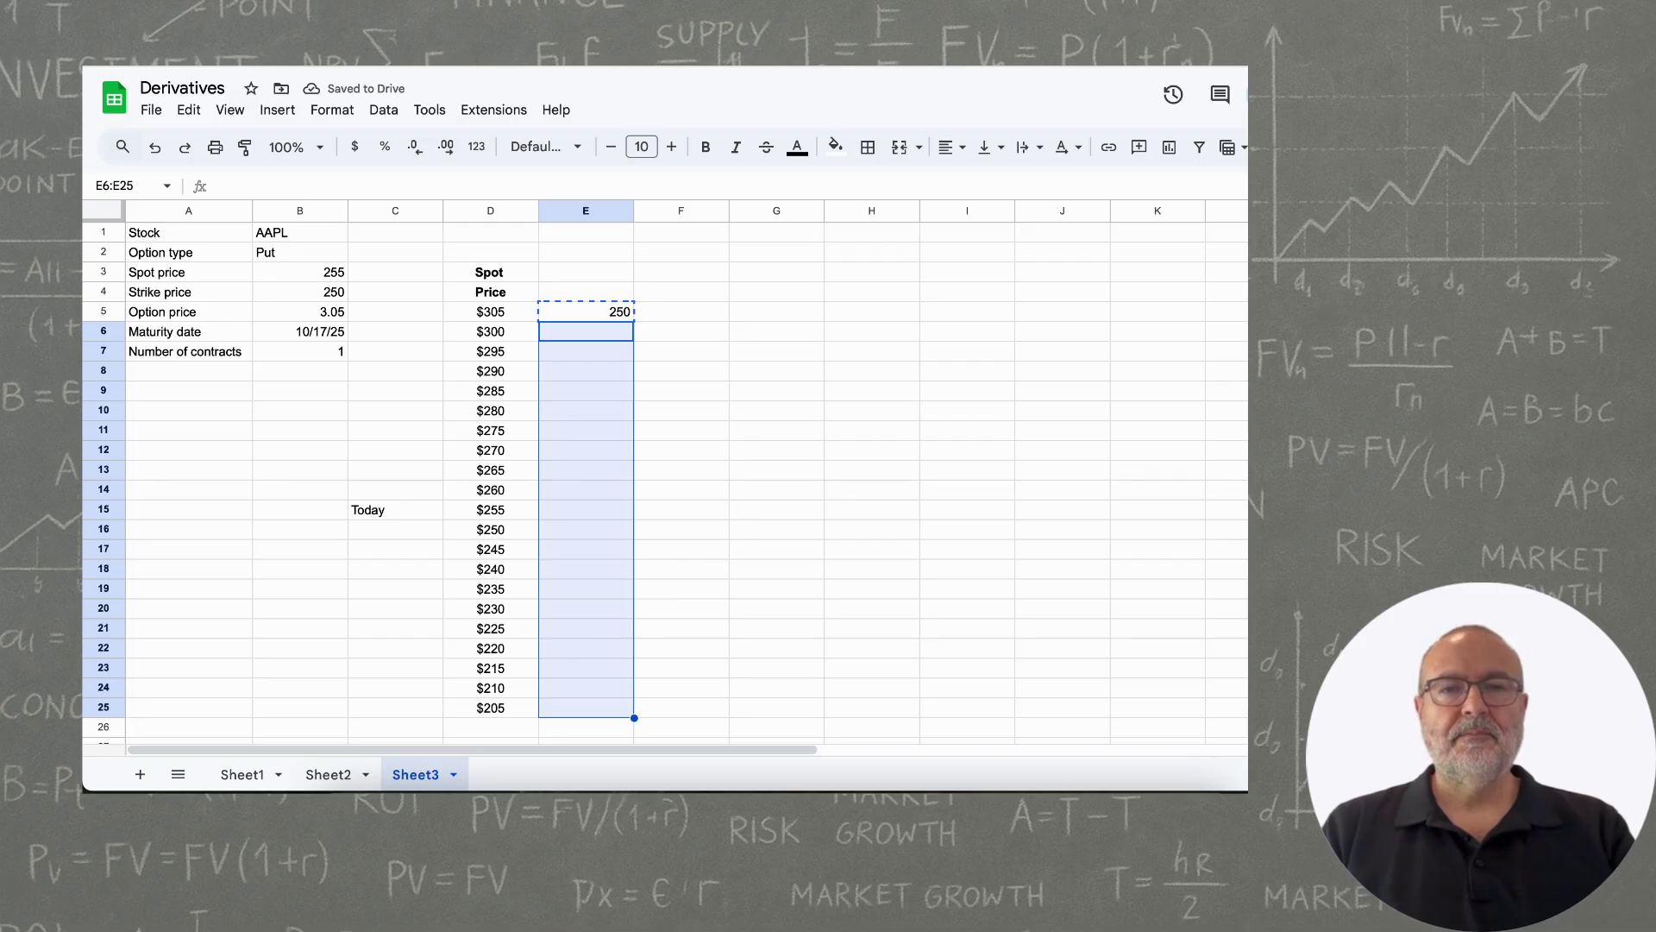
key(ctrl+v)
Add the two-line column heading "Strike" in E3 and "Price" in E4.
key(Up)
key(Up)
key(Up)
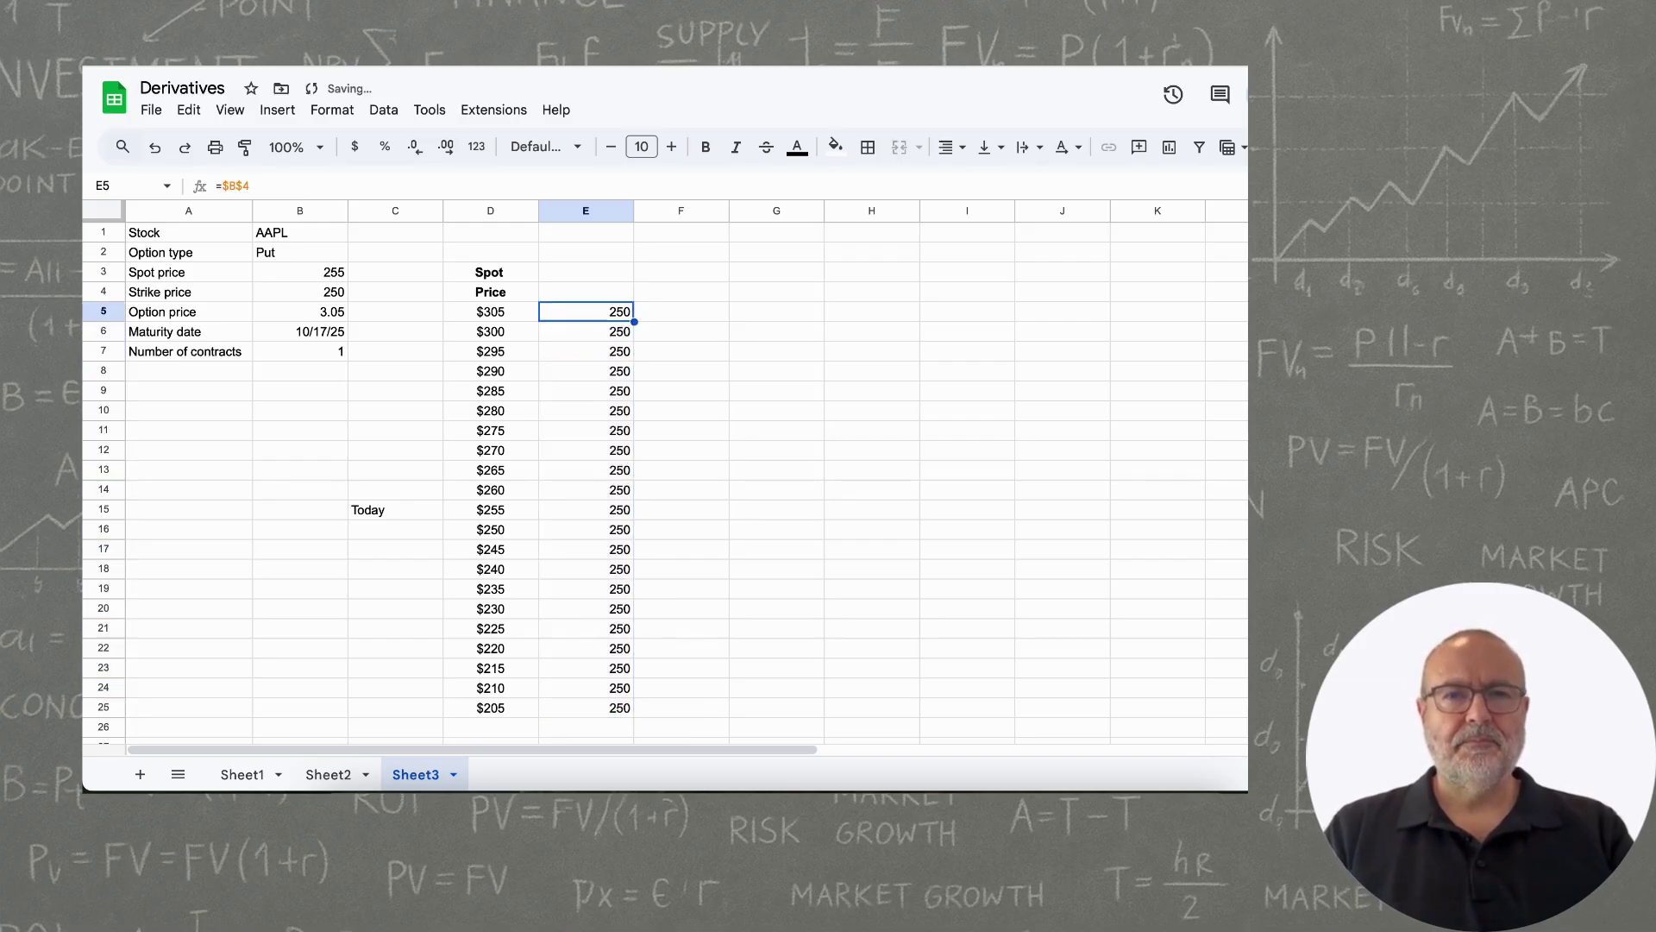
text(Stricke)
key(Return)
key(Up)
text(Strike)
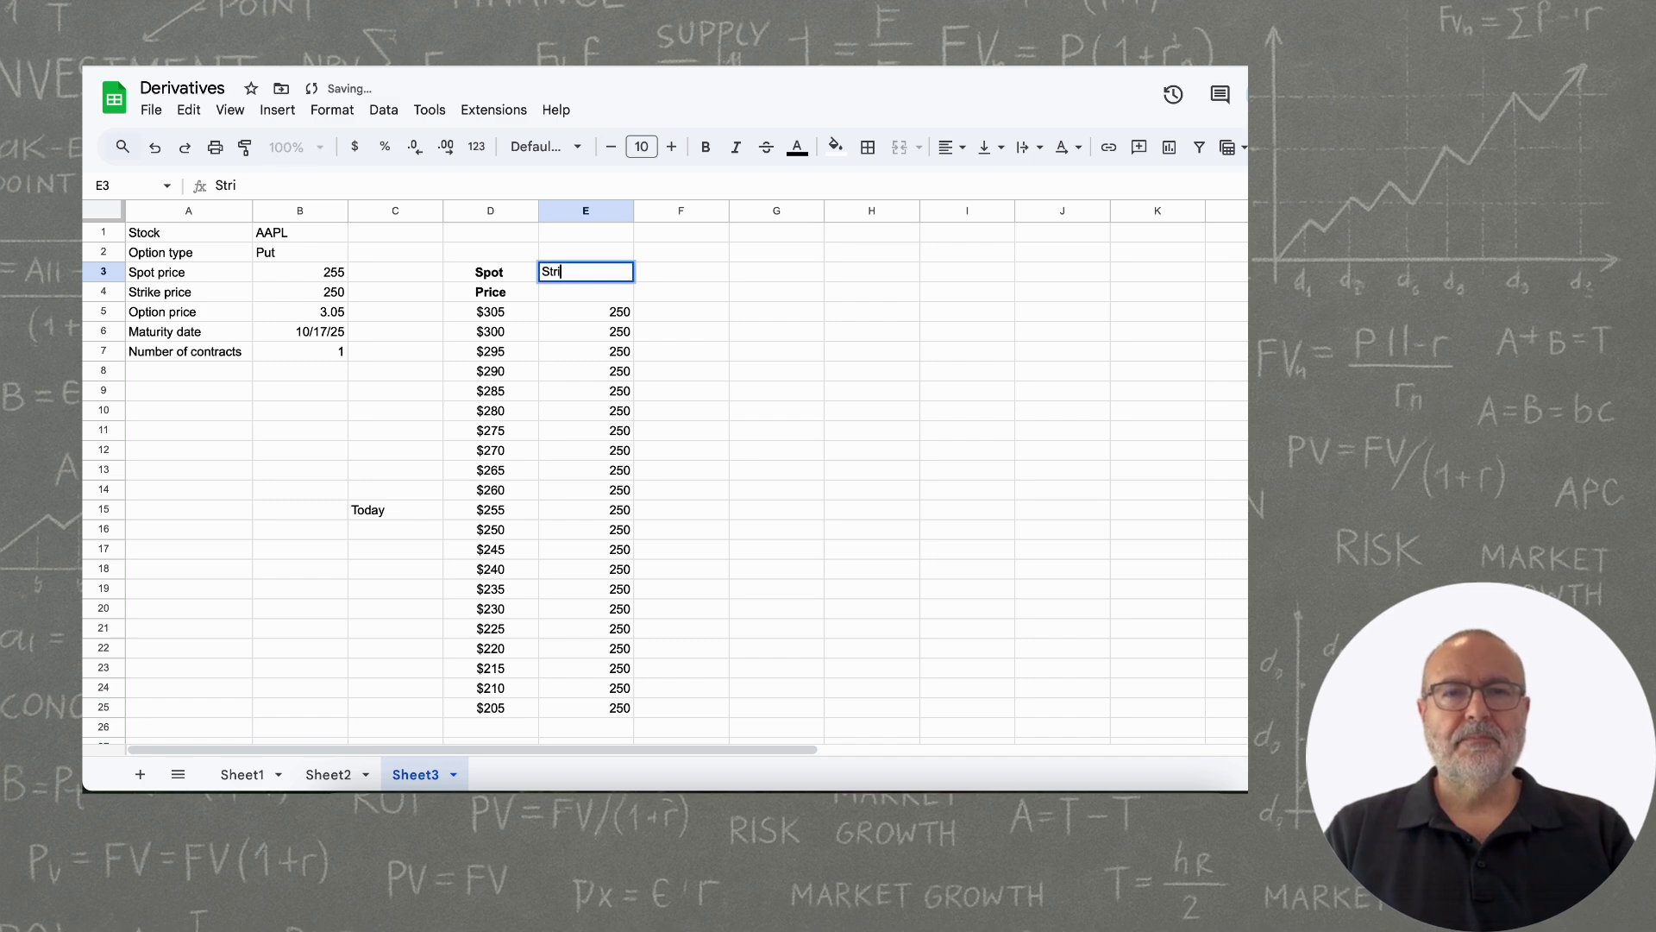
key(Return)
text(Price)
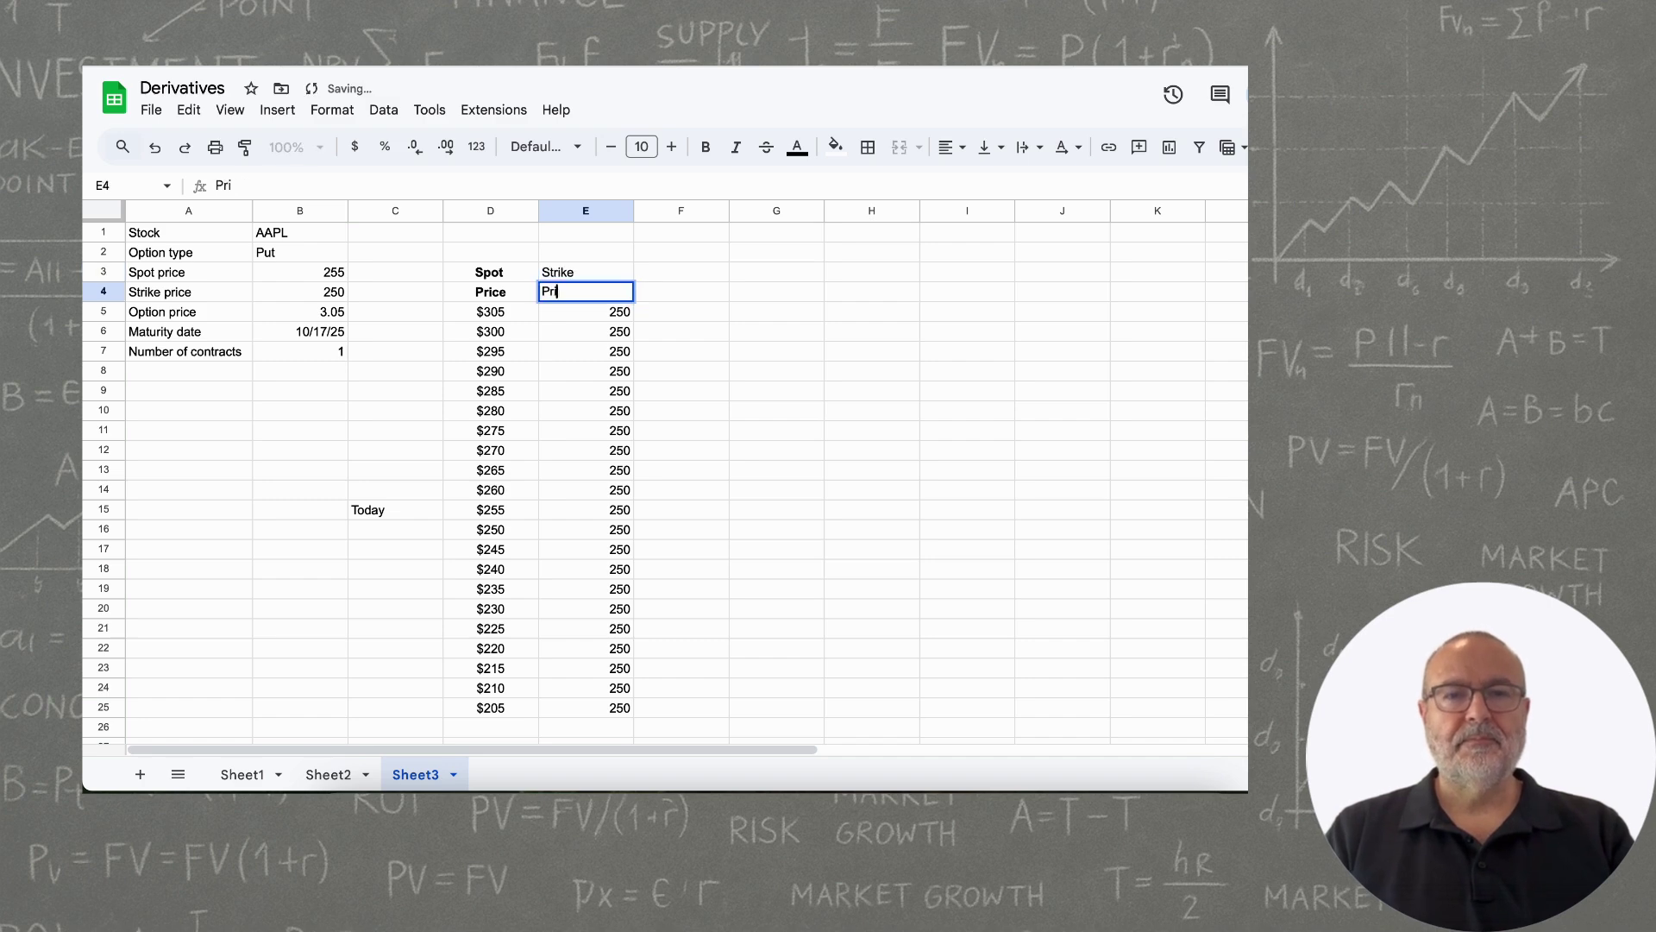
key(Return)
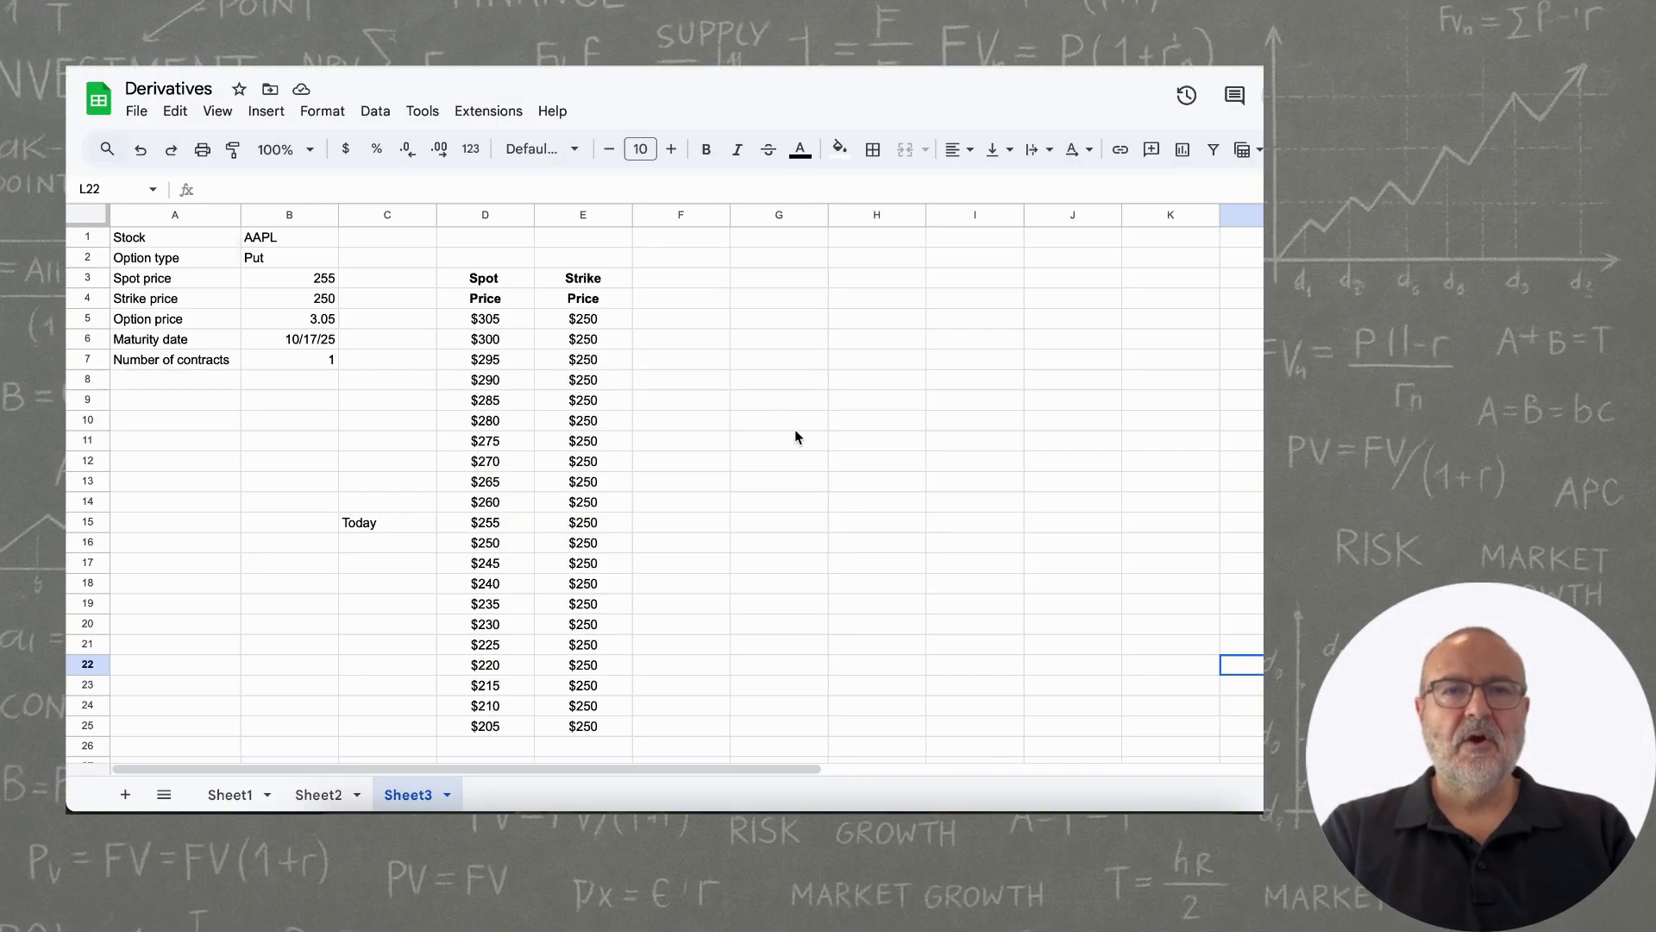
Add the heading "Cost" in F4 and enter the formula =B5*100 in F5.
click(688, 302)
text(Cost)
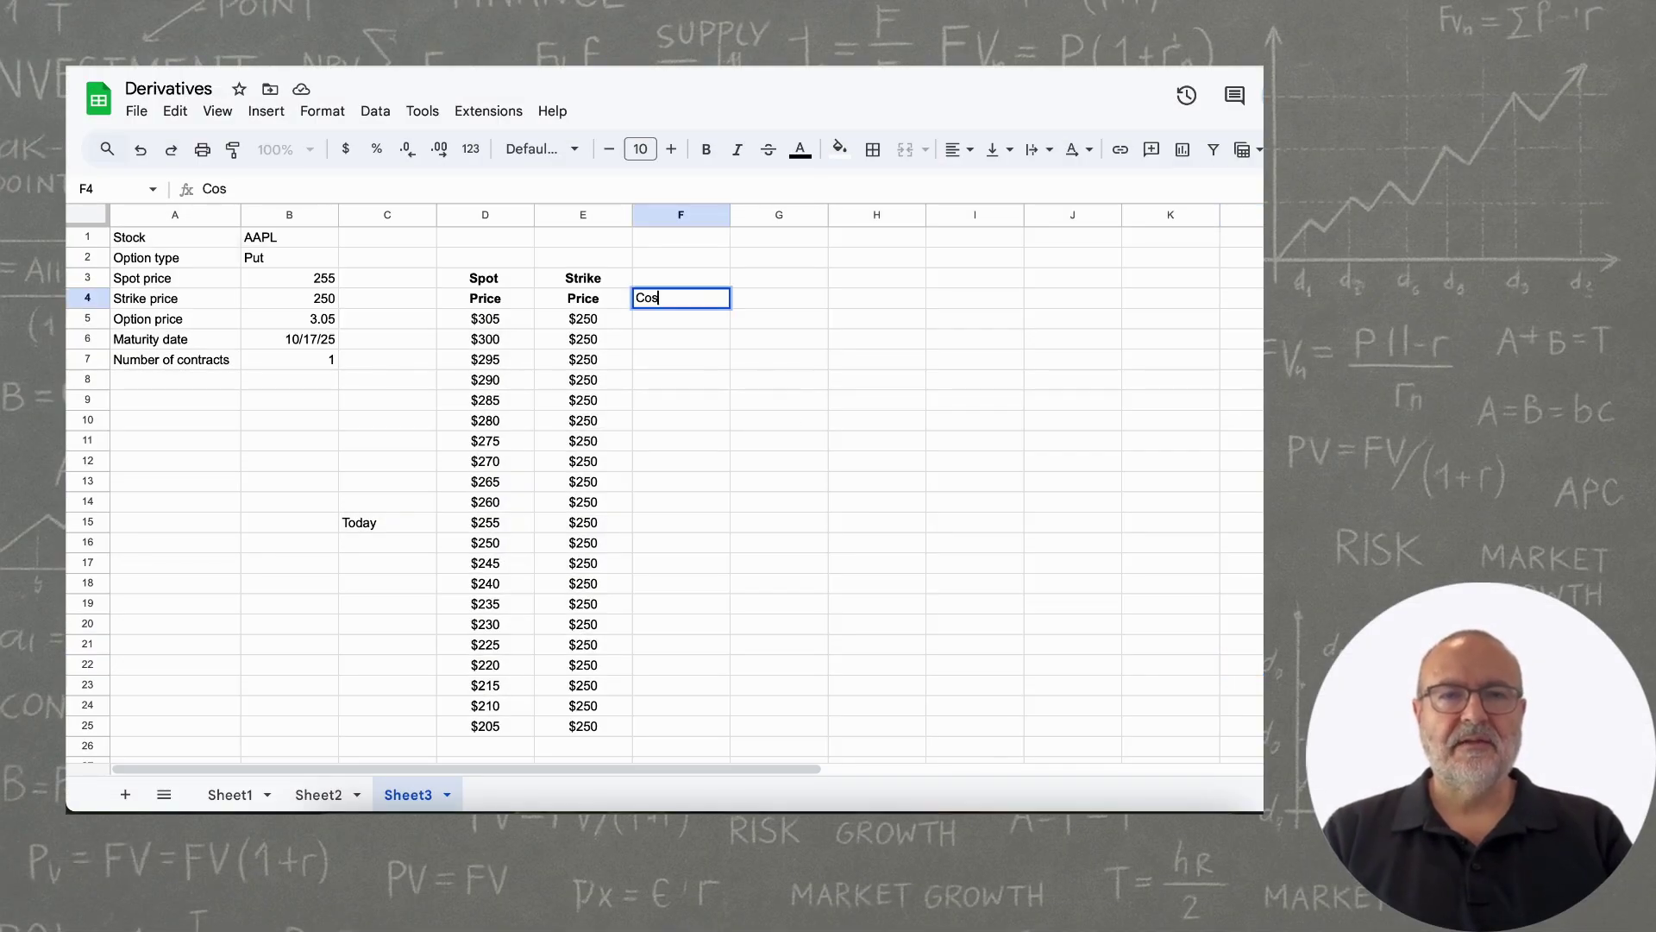
key(Return)
text(=)
key(Left)
key(Left)
key(Left)
key(Left)
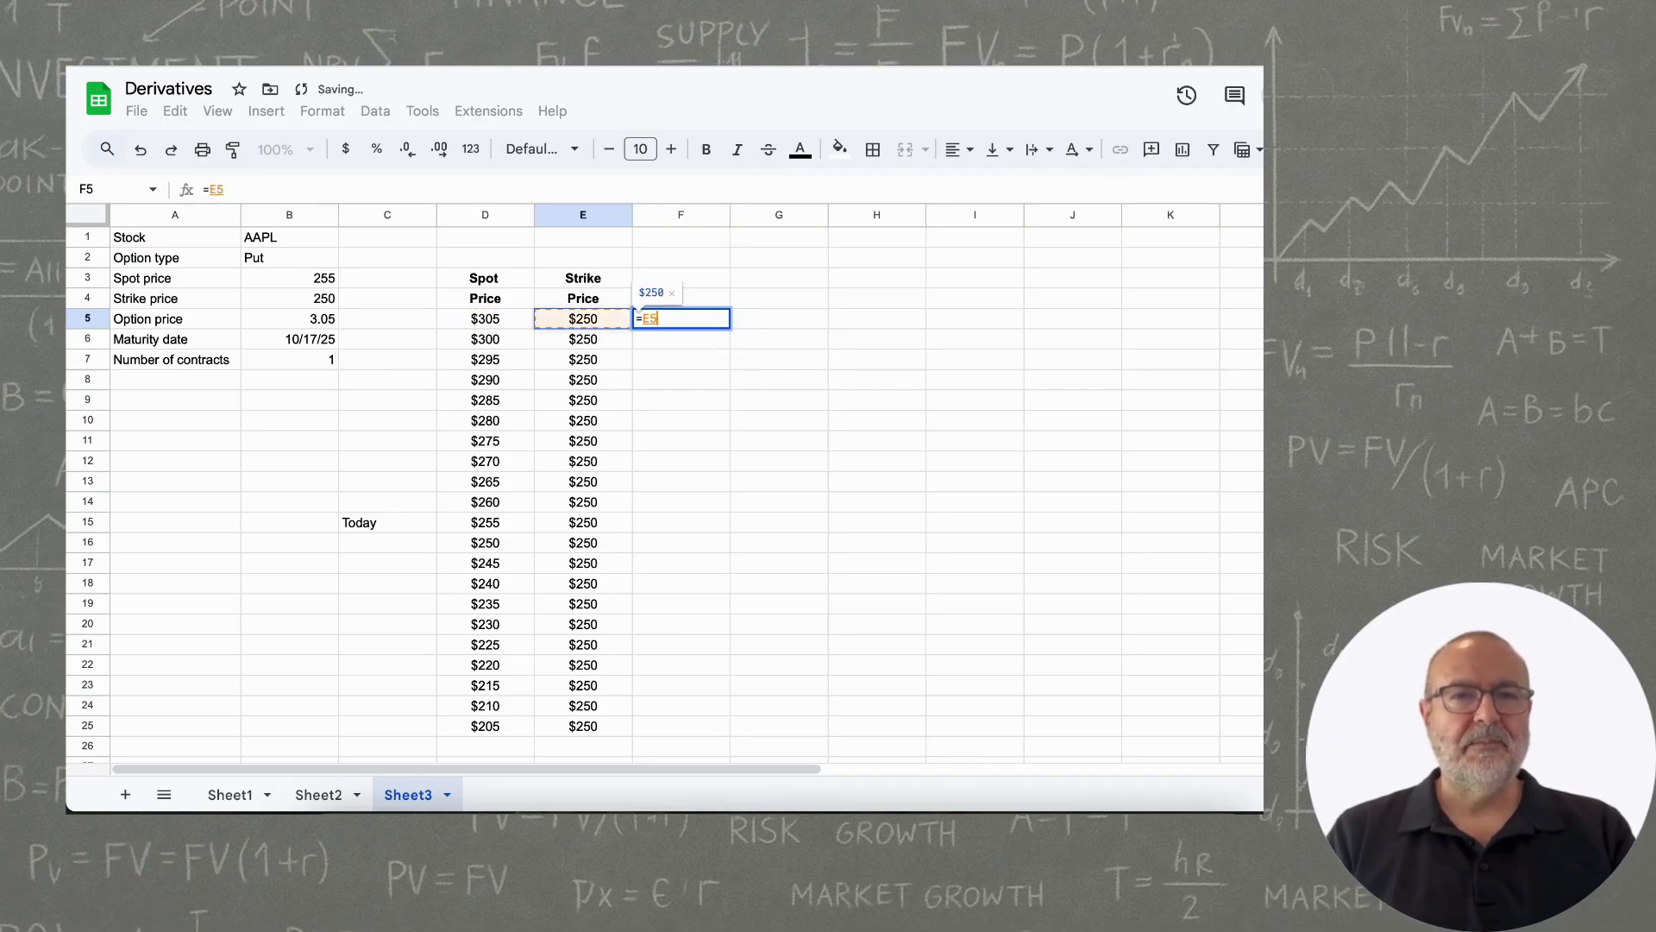
text(*100)
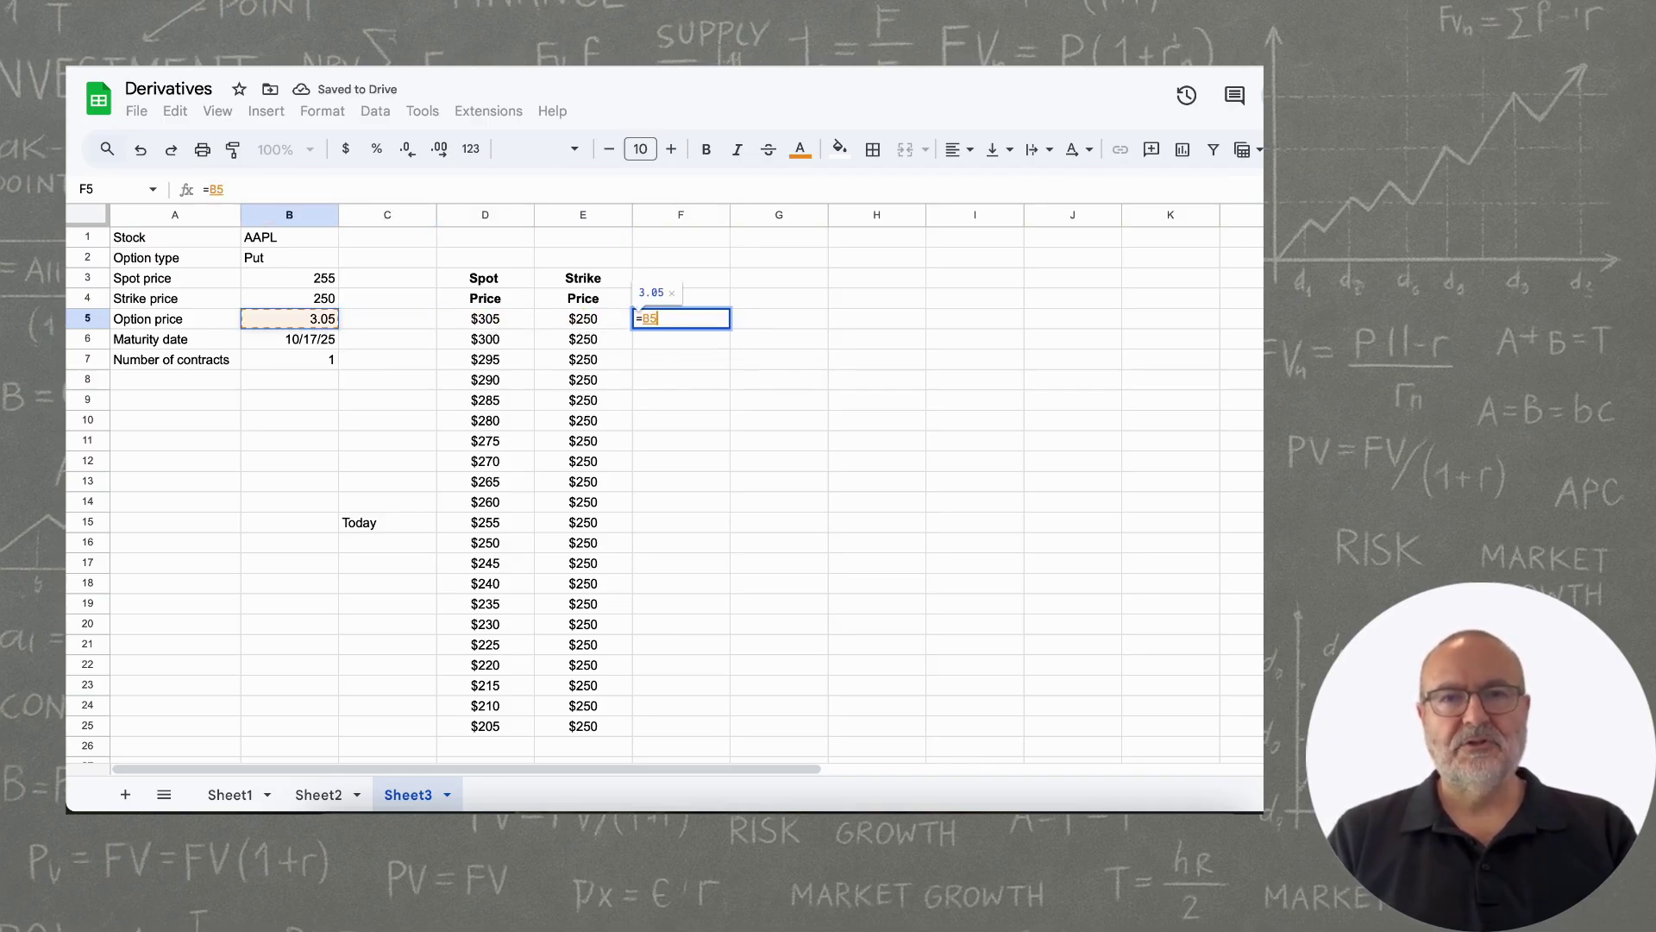
key(Return)
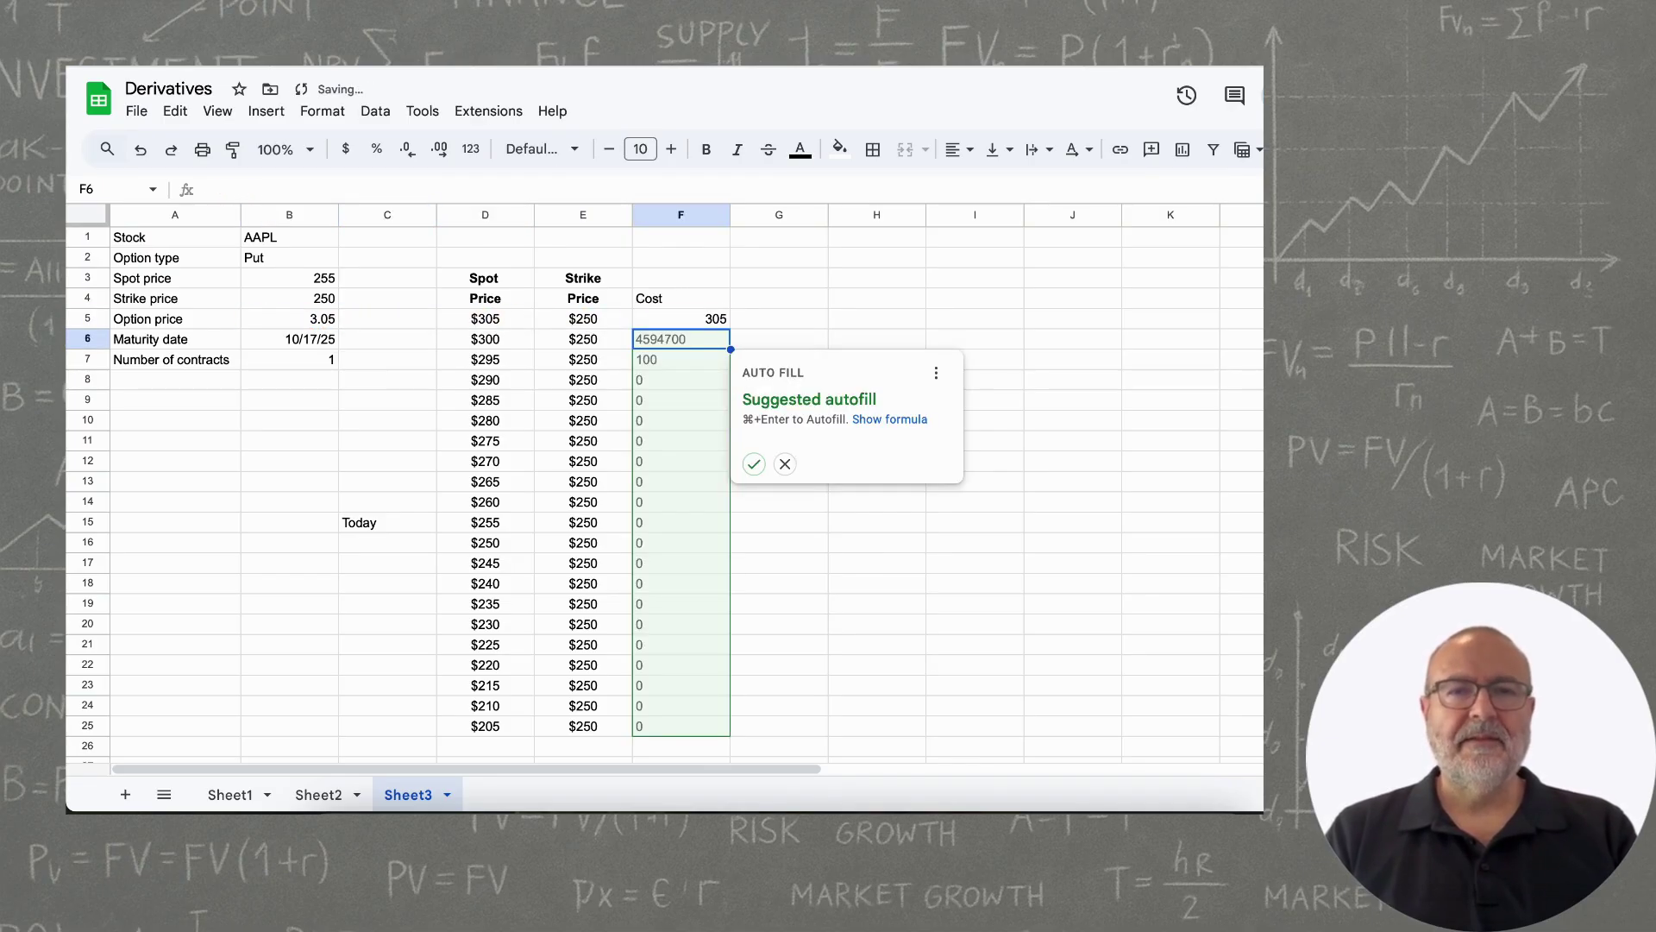
Make the B5 option price reference in the F5 cost formula absolute.
key(Up)
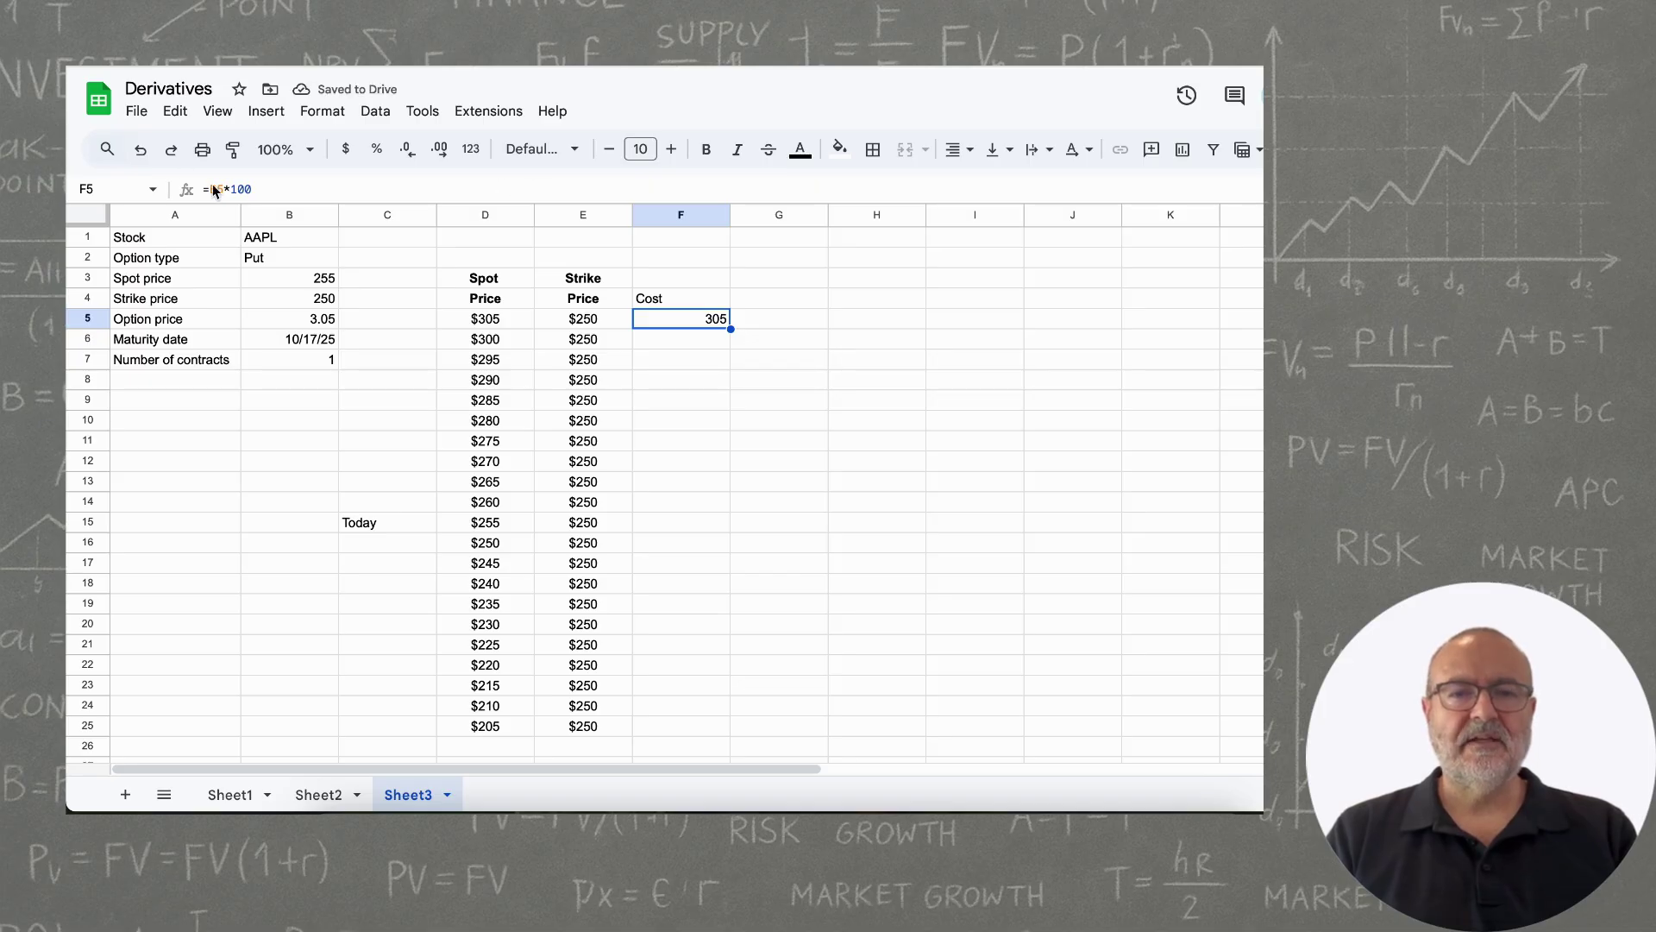
click(208, 189)
key(F4)
key(Return)
Copy the cost formula from F5 down through F6:F25.
key(ctrl+c)
key(Down)
key(shift+Down)
key(shift+Down)
key(shift+Down)
key(shift+Down)
key(shift+Down)
key(shift+Down)
key(shift+Down)
key(shift+Down)
key(shift+Down)
key(shift+Down)
key(shift+Down)
key(shift+Down)
key(shift+Down)
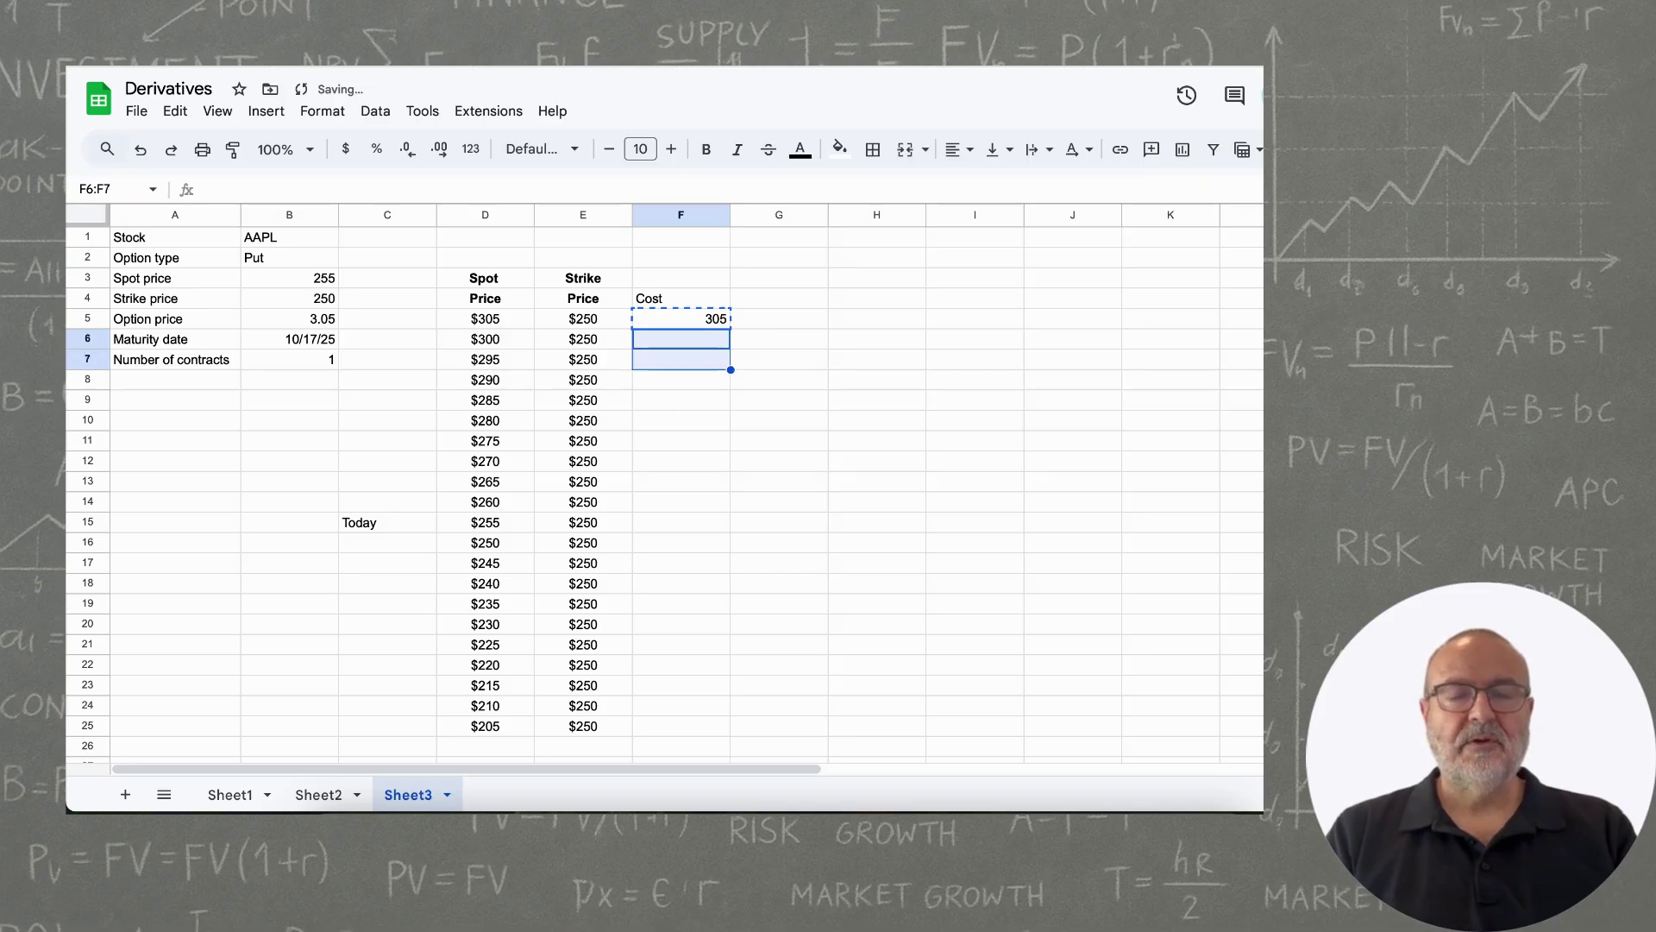
key(shift+Down)
key(shift+Down)
key(shift+Down)
key(shift+Down)
key(shift+Down)
key(shift+Down)
key(ctrl+v)
click(725, 323)
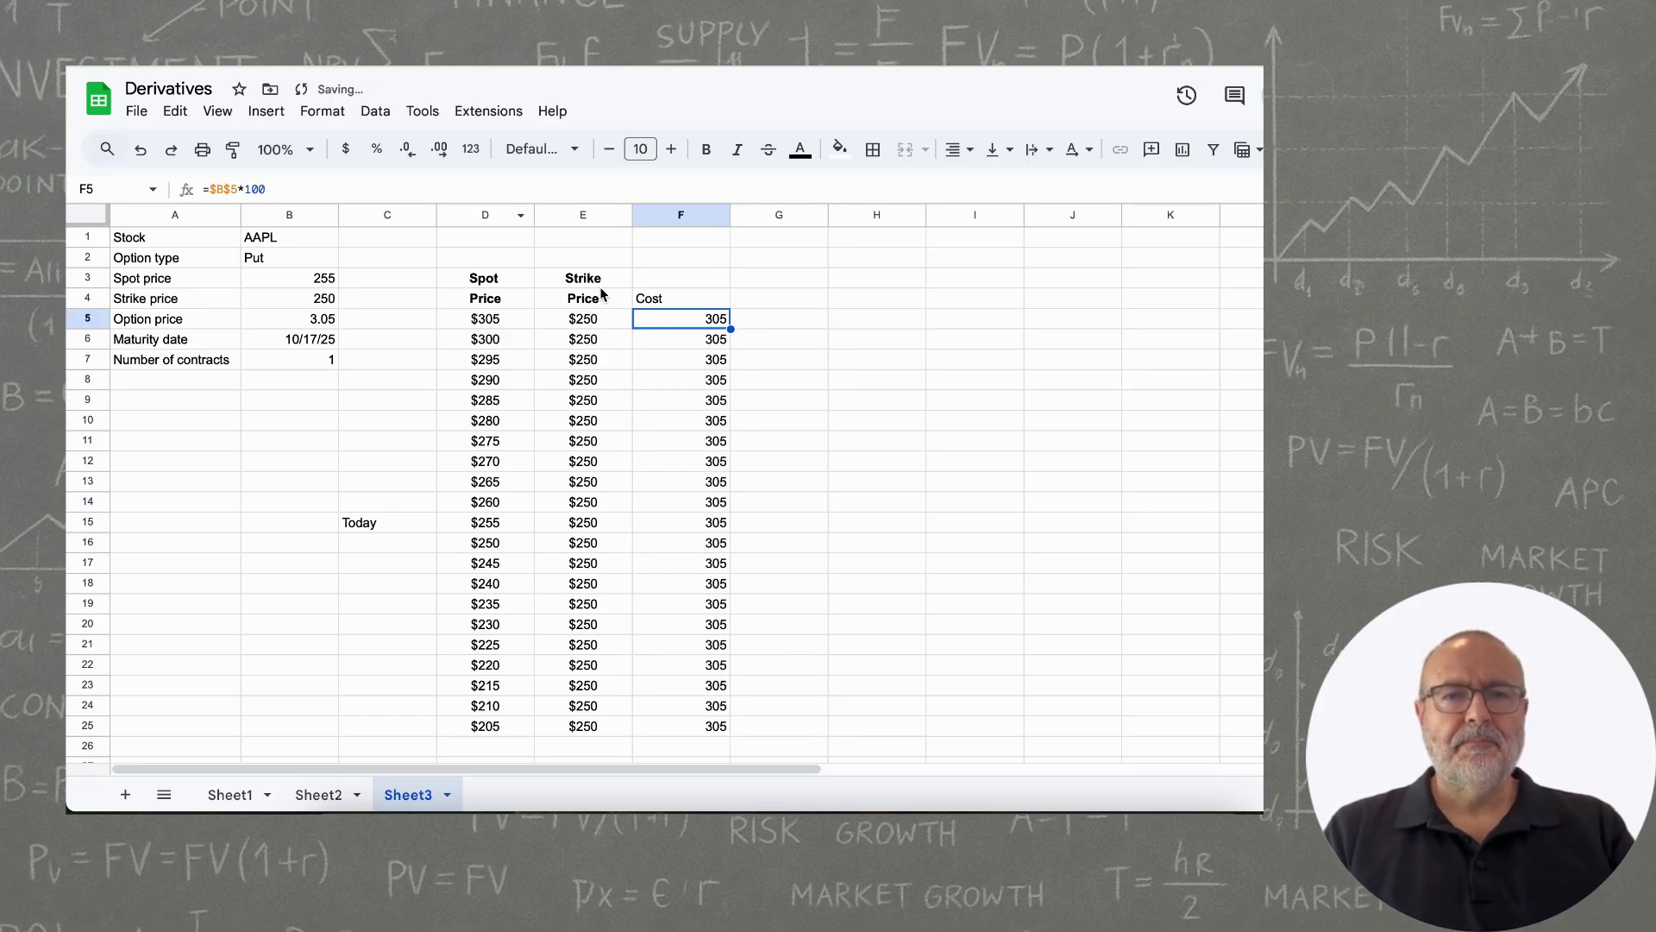
click(1111, 650)
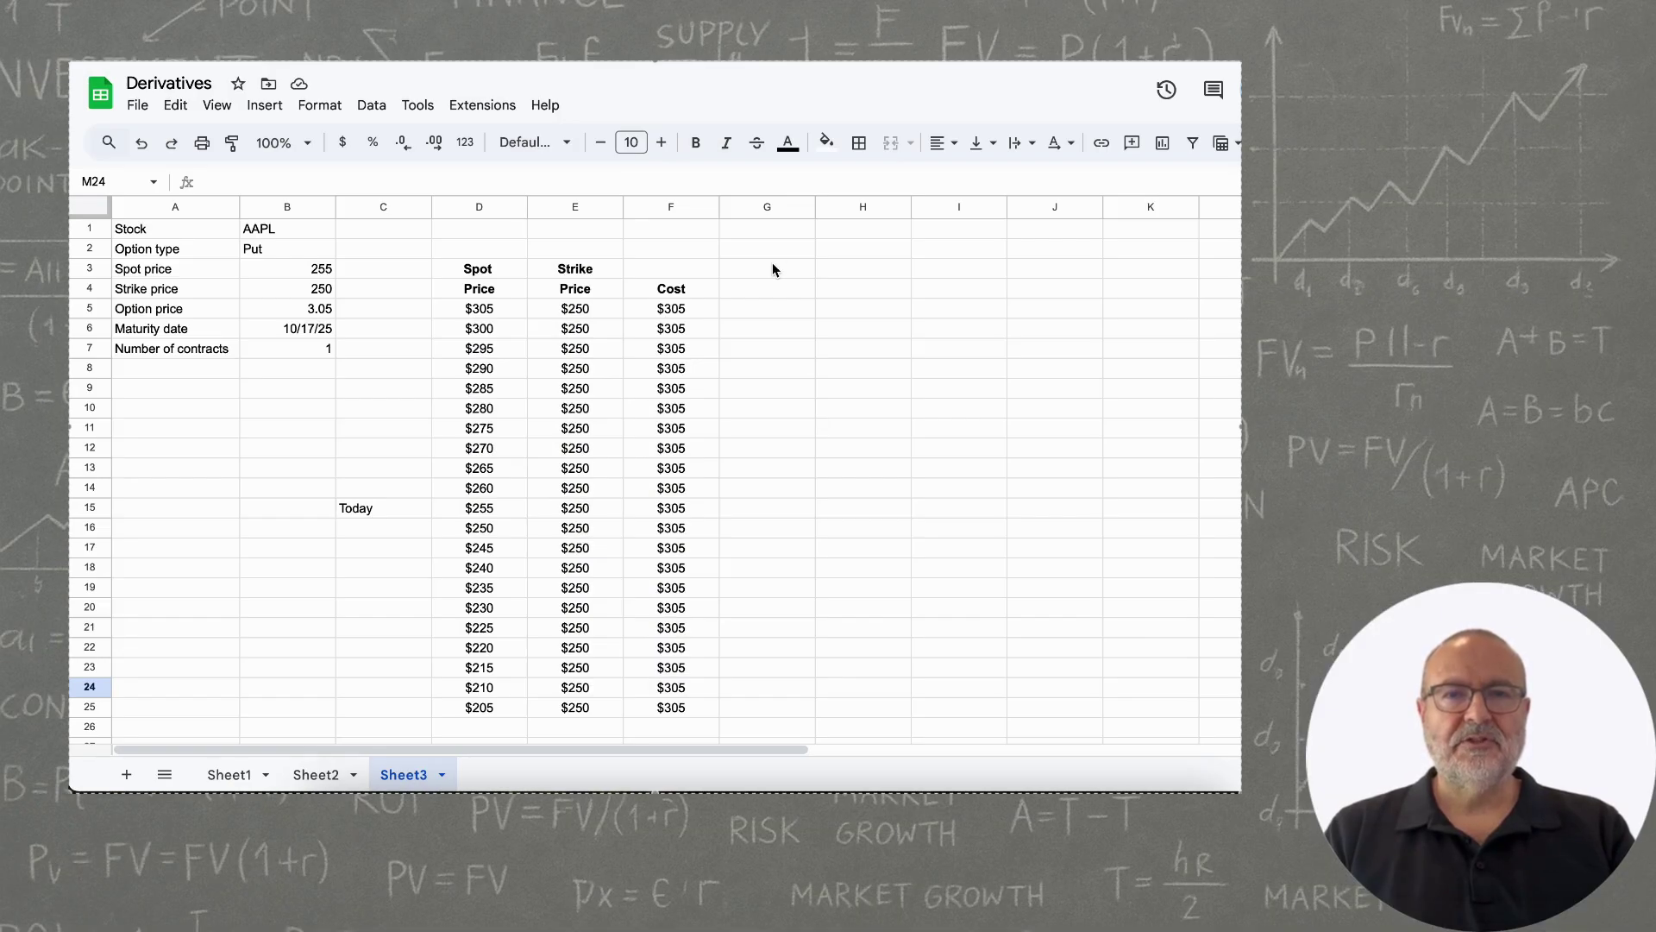
Add the two-line column heading "Exercise" in G3 and "Value" in G4.
click(773, 268)
text(Exercise)
key(Return)
text(Valu)
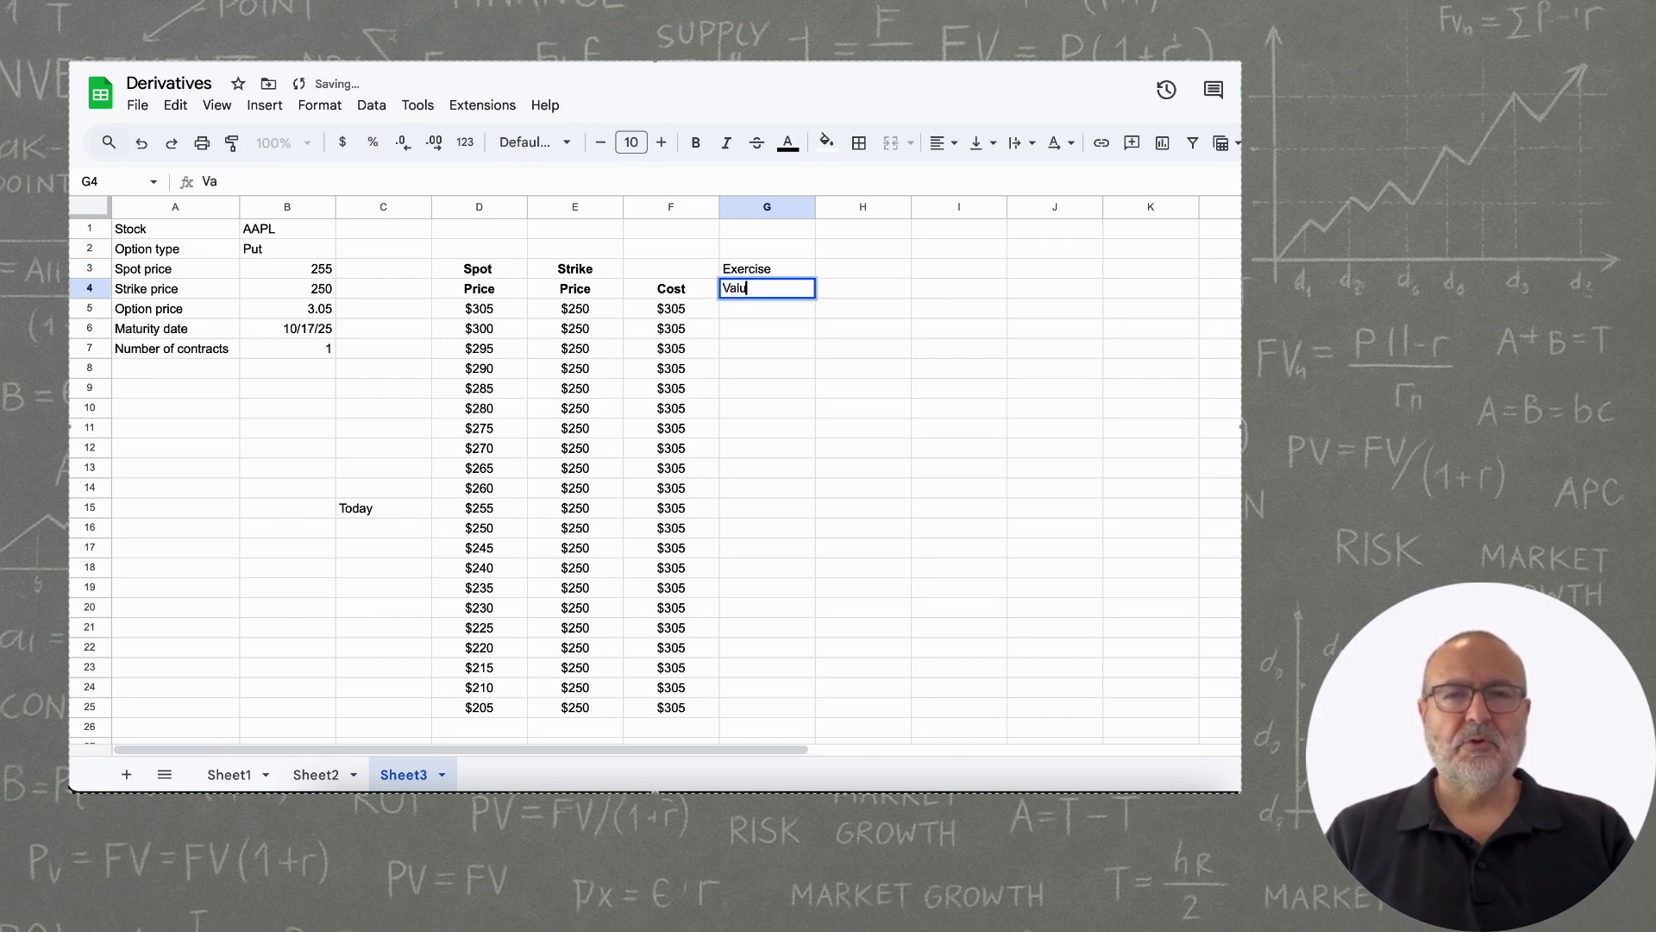
text(e)
key(Return)
Write the formula =max(E5-D5,0)*100 in G5 for the put's exercise value.
text(=max()
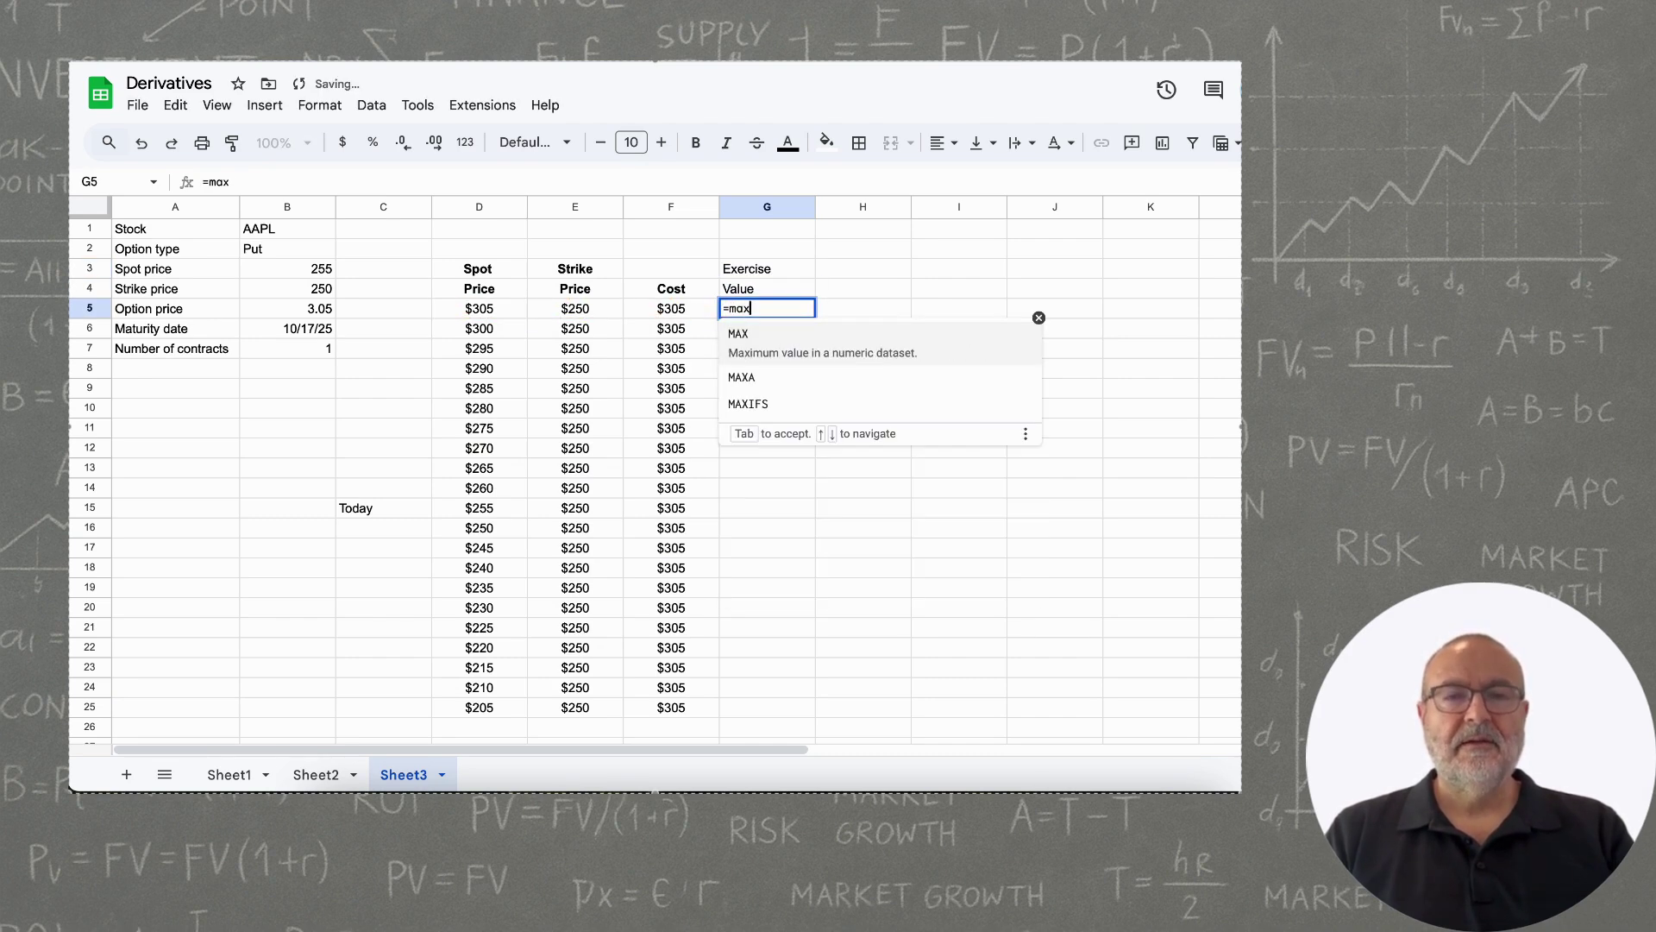
key(Left)
key(Left)
text(-)
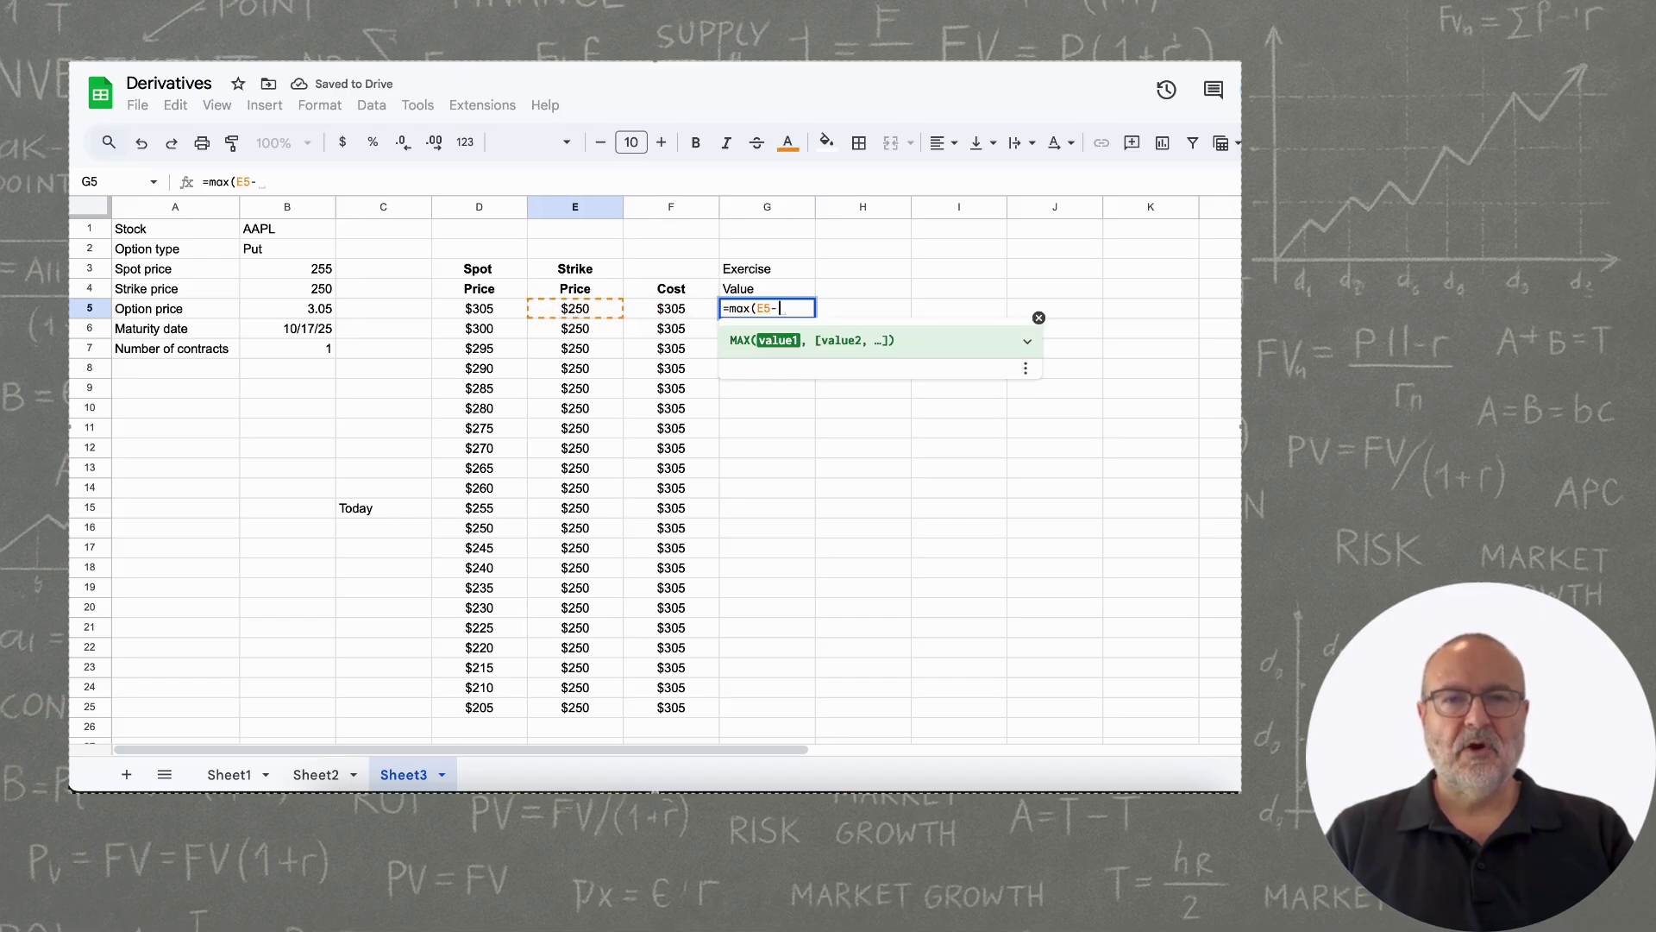
key(Left)
key(Left)
key(Left)
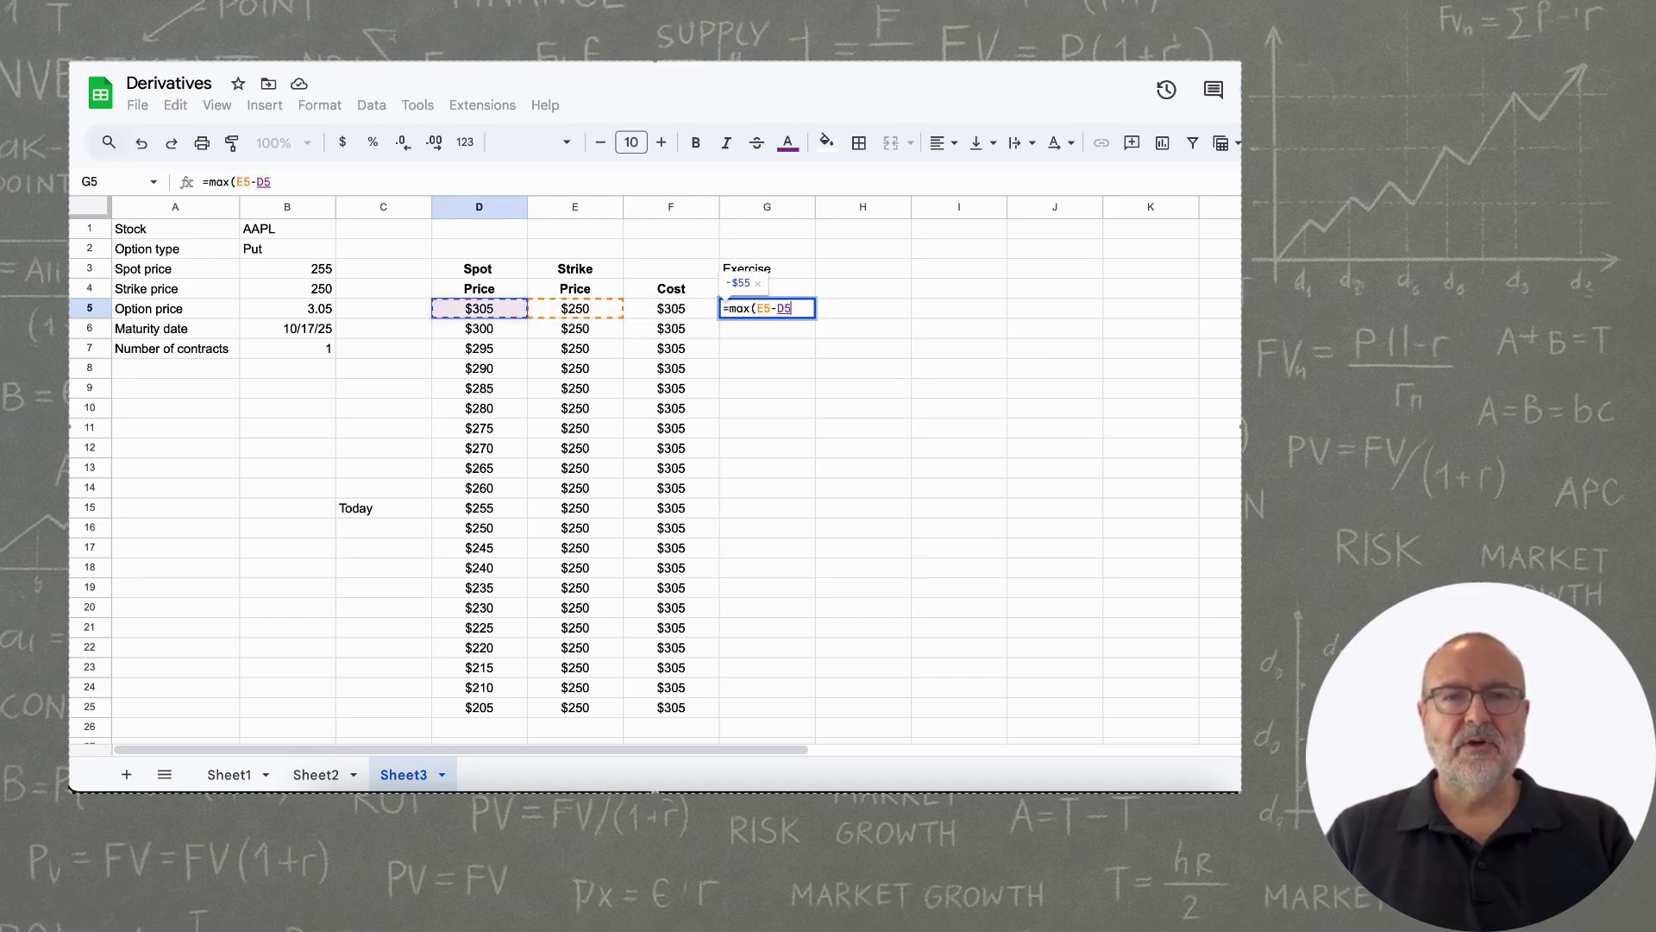
text(,0)
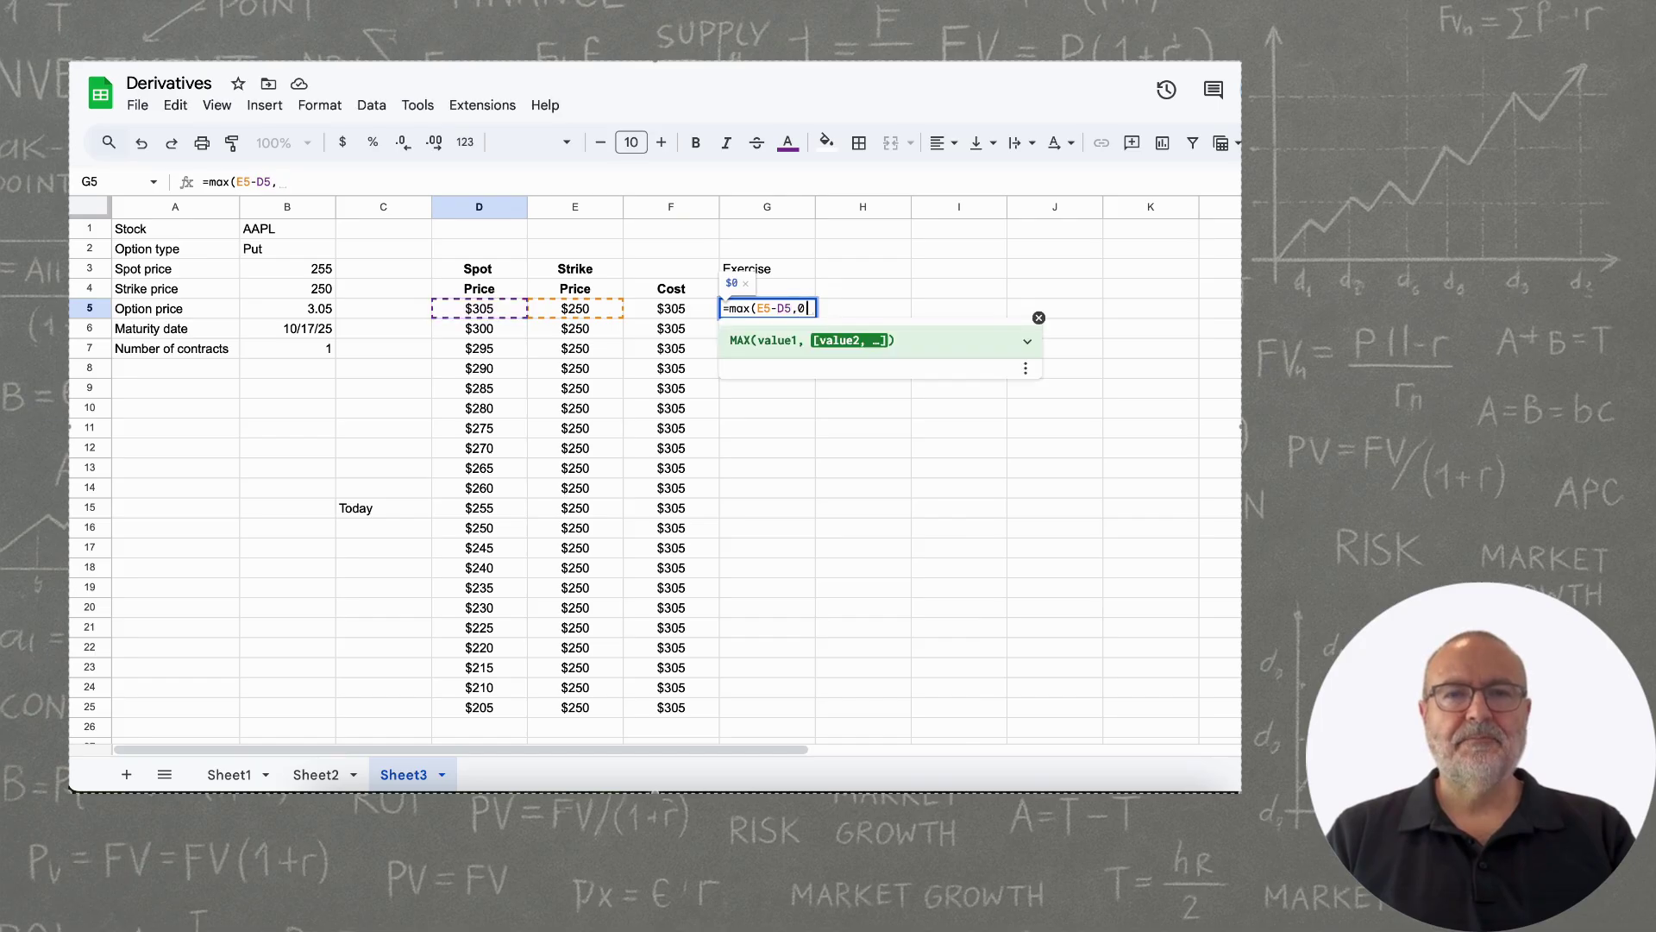
text()*100)
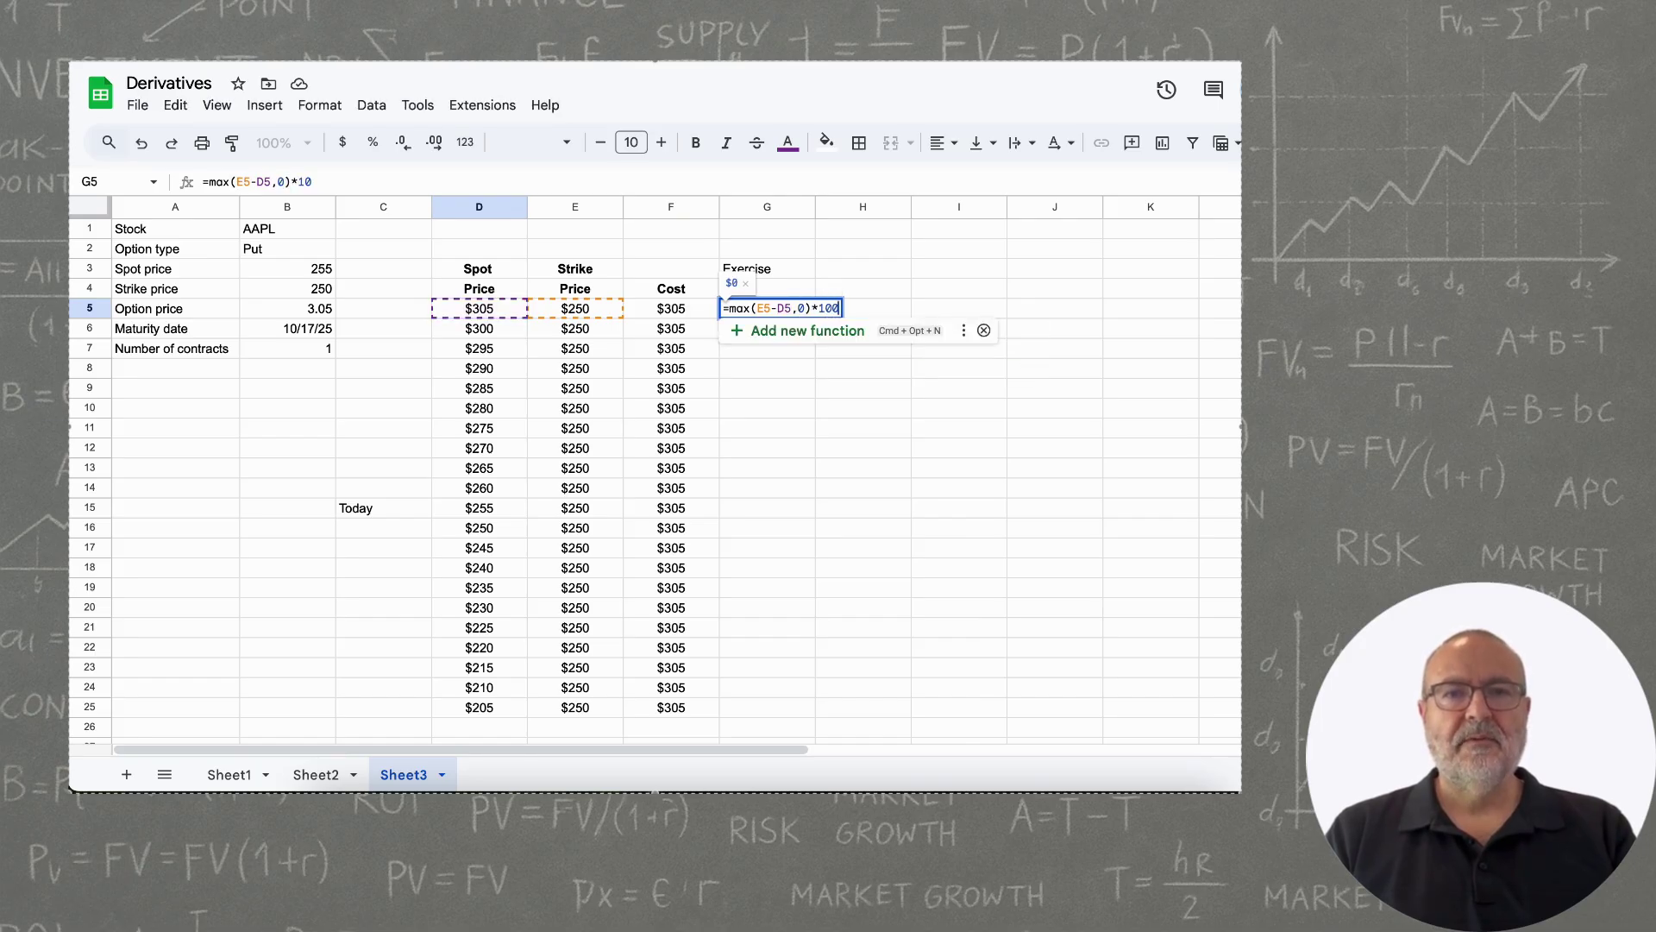
Enclose the G5 calculation in parentheses and subtract the cost, making the formula =(max(E5-D5,0)*100)-F5.
click(211, 182)
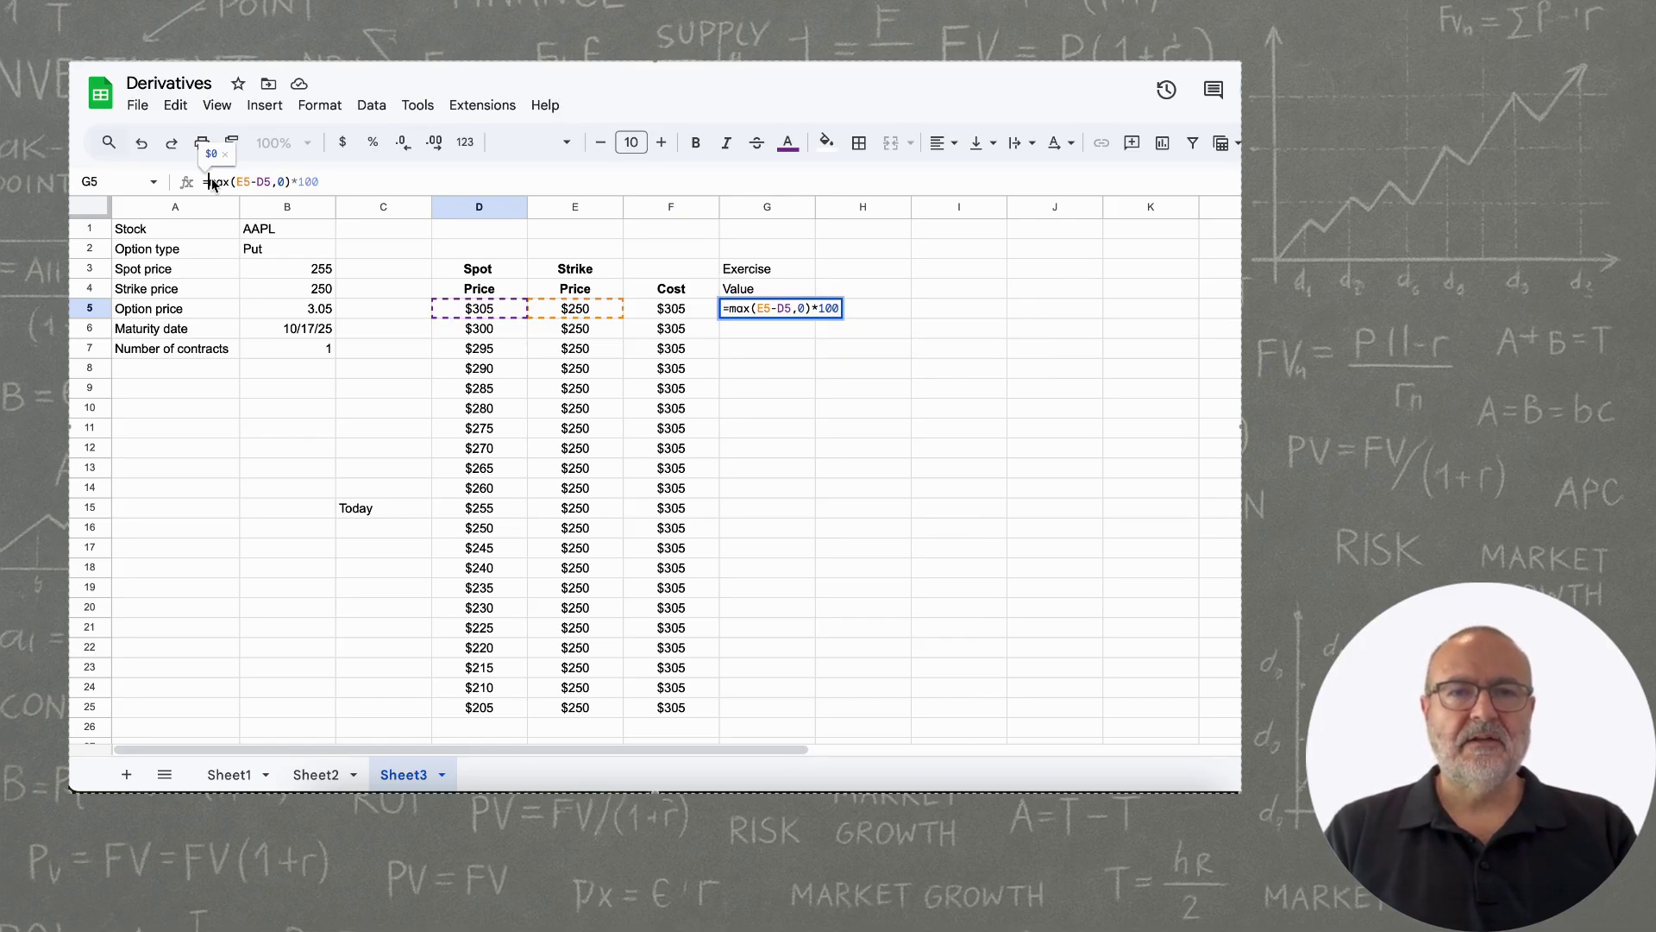
text(()
click(399, 184)
text()-)
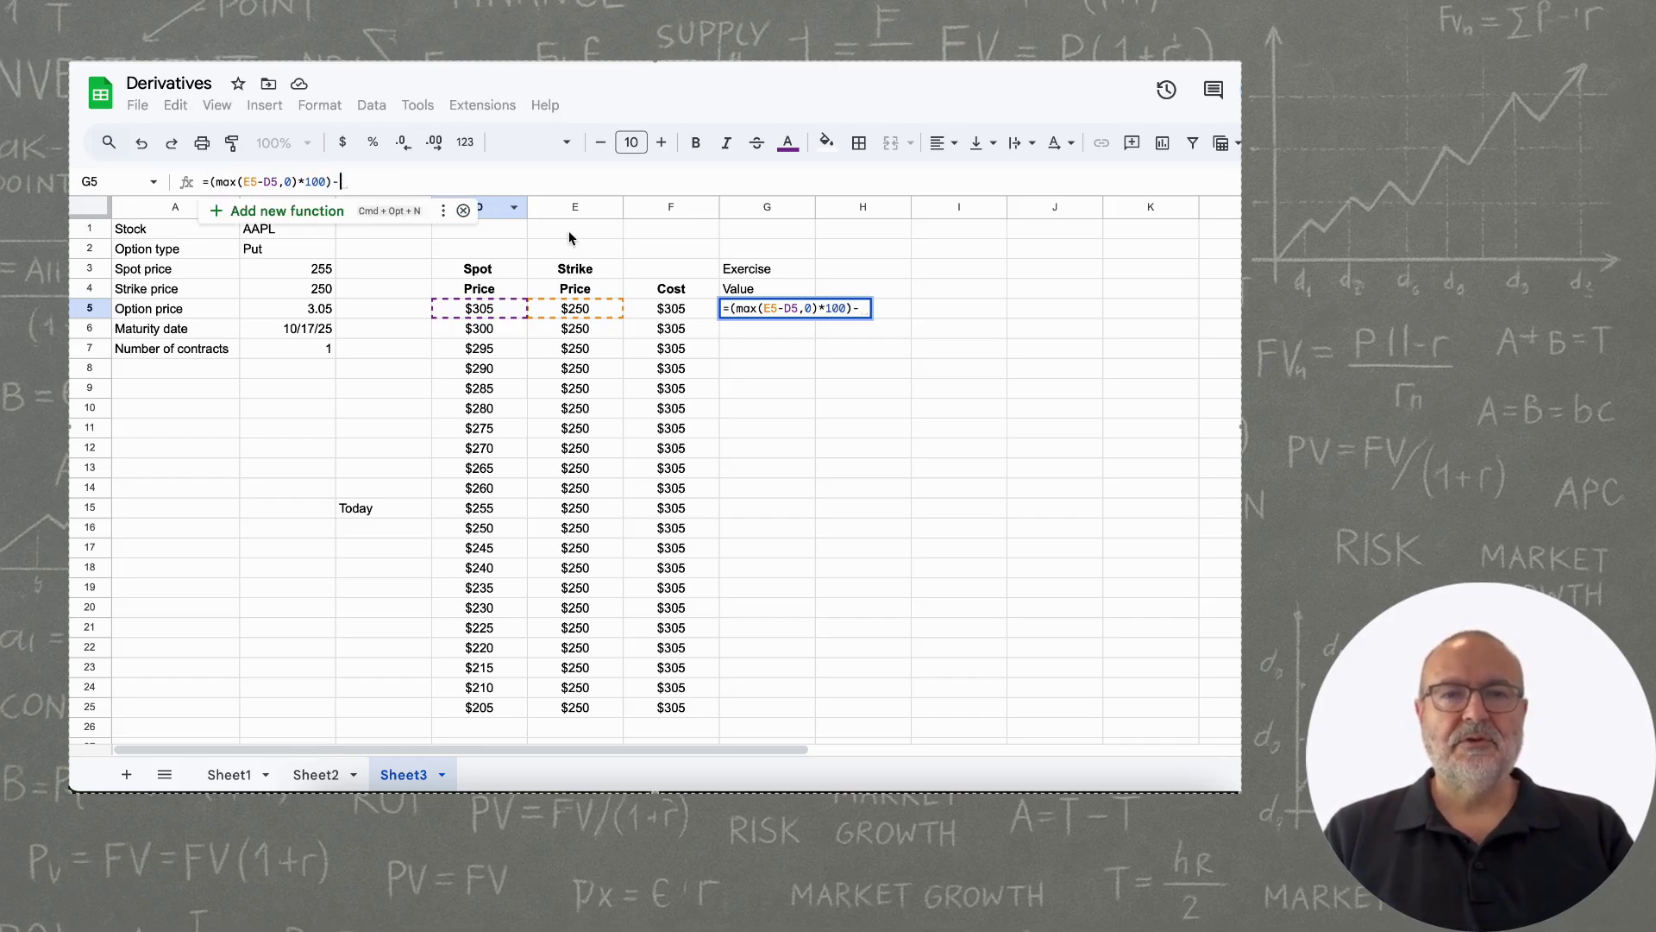
click(681, 315)
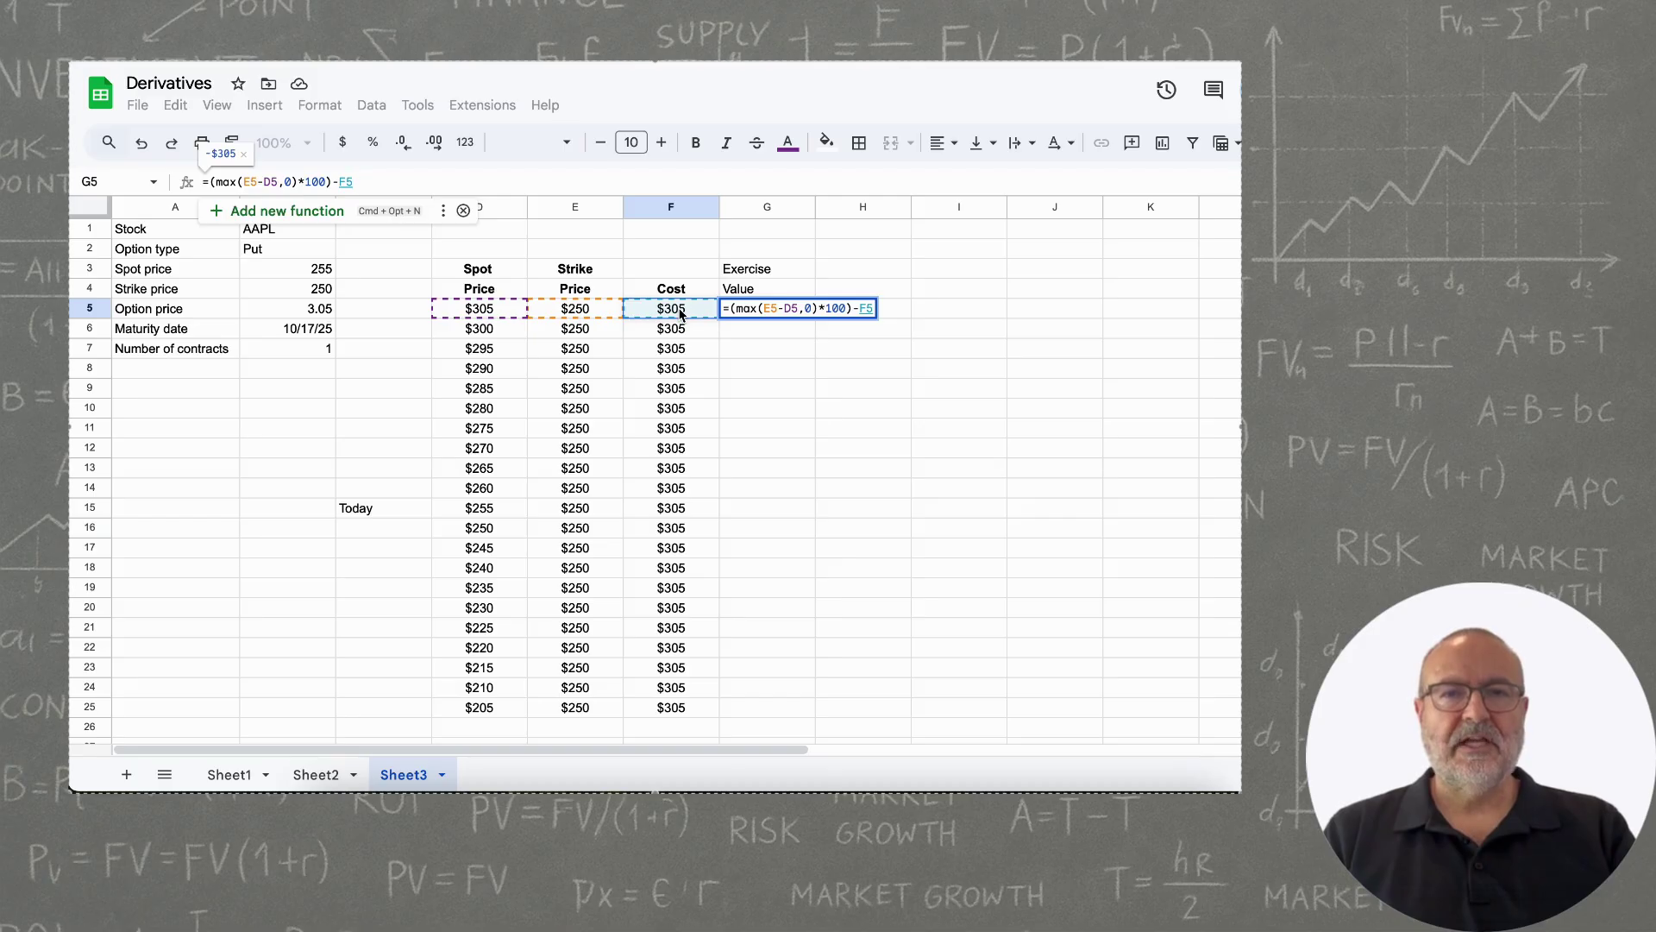
key(Return)
Copy the exercise value formula from G5 down through G6:G25.
click(767, 309)
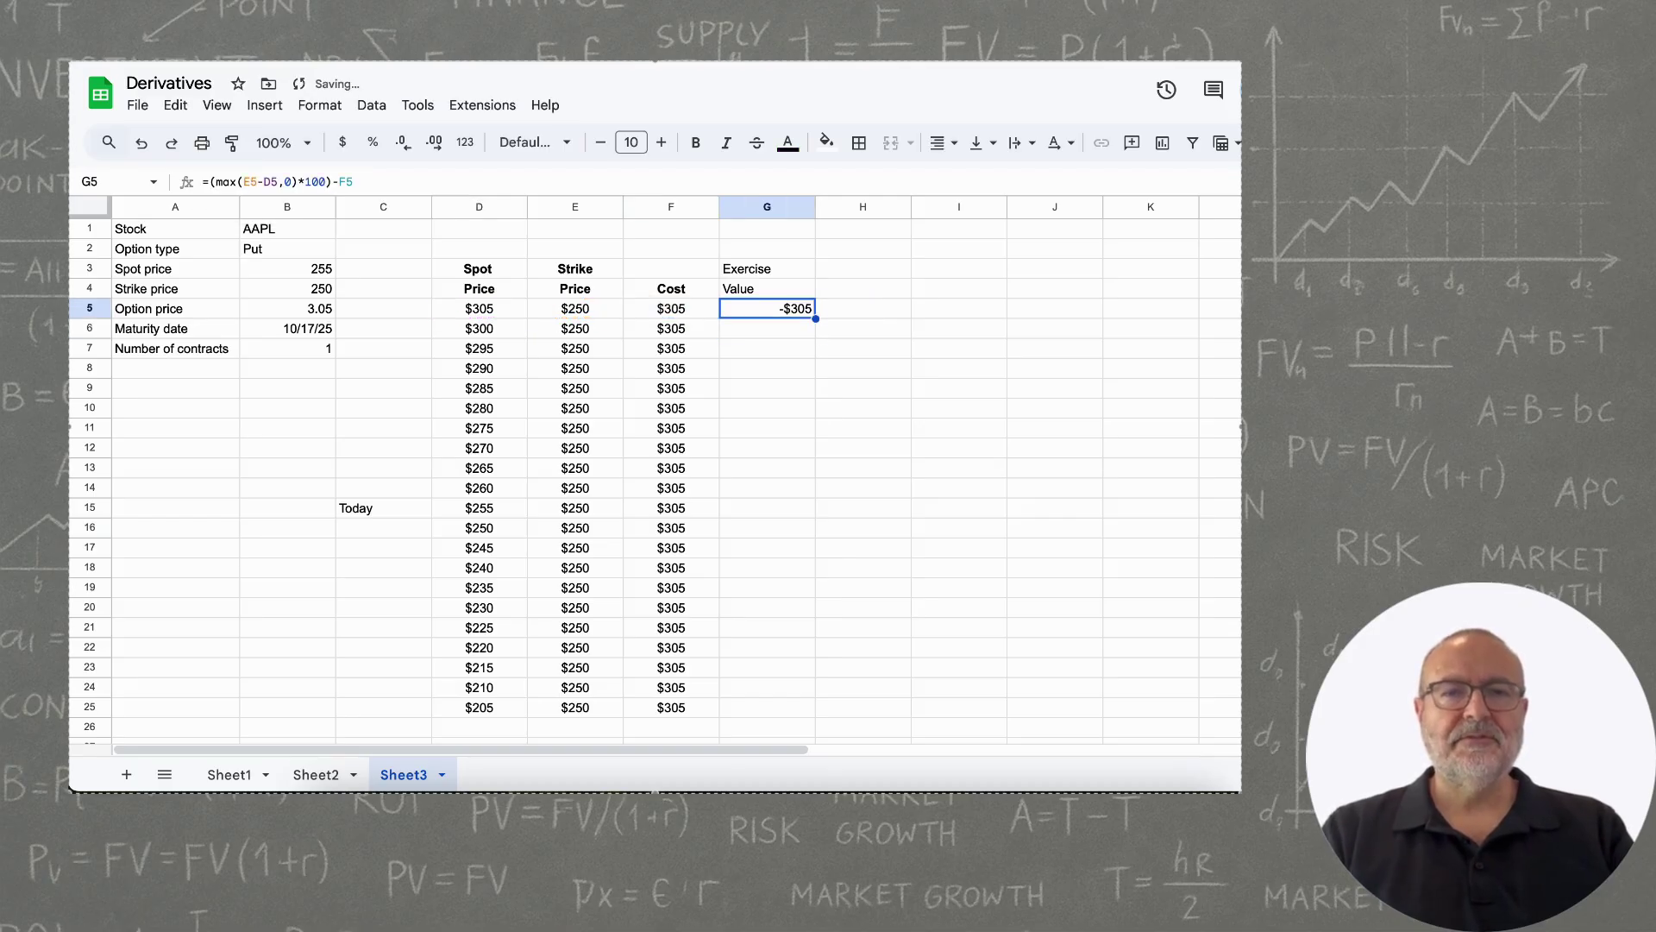
key(ctrl+c)
key(Down)
key(shift+Down)
key(shift+Down)
key(shift+Down)
key(shift+Down)
key(shift+Down)
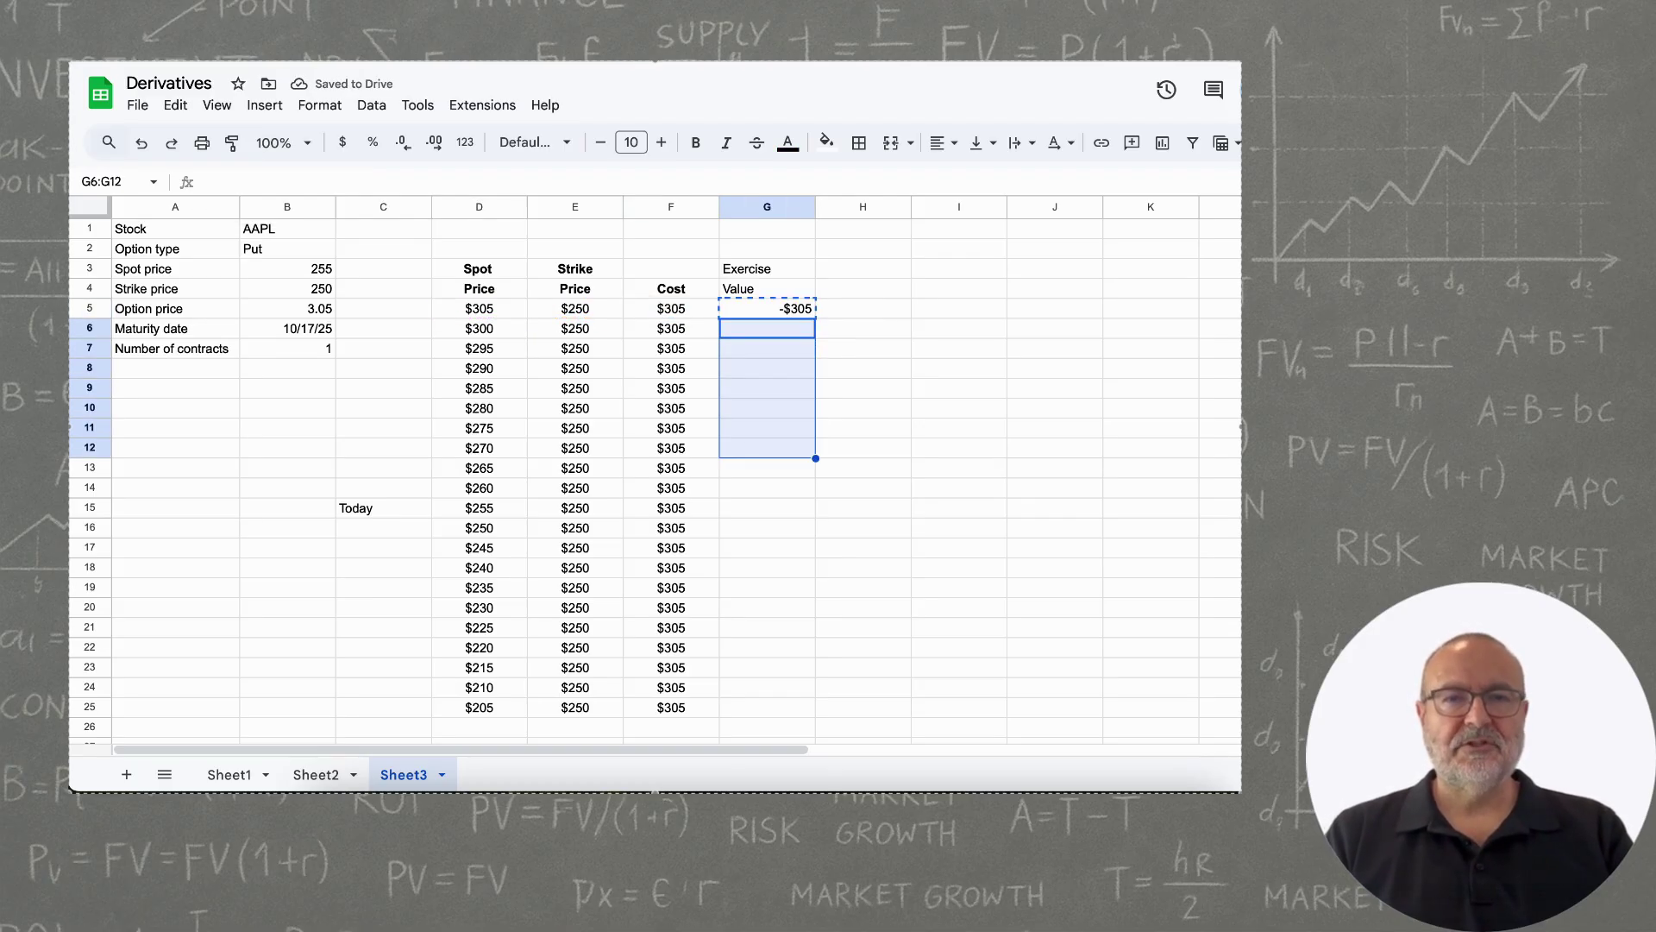
key(shift+Down)
key(shift+Down)
key(shift+Down)
key(shift+Down)
key(shift+Down)
key(shift+Down)
key(shift+Down)
key(shift+Down)
key(shift+Down)
key(shift+Down)
key(shift+Down)
key(shift+Down)
key(shift+Down)
key(shift+Down)
key(ctrl+v)
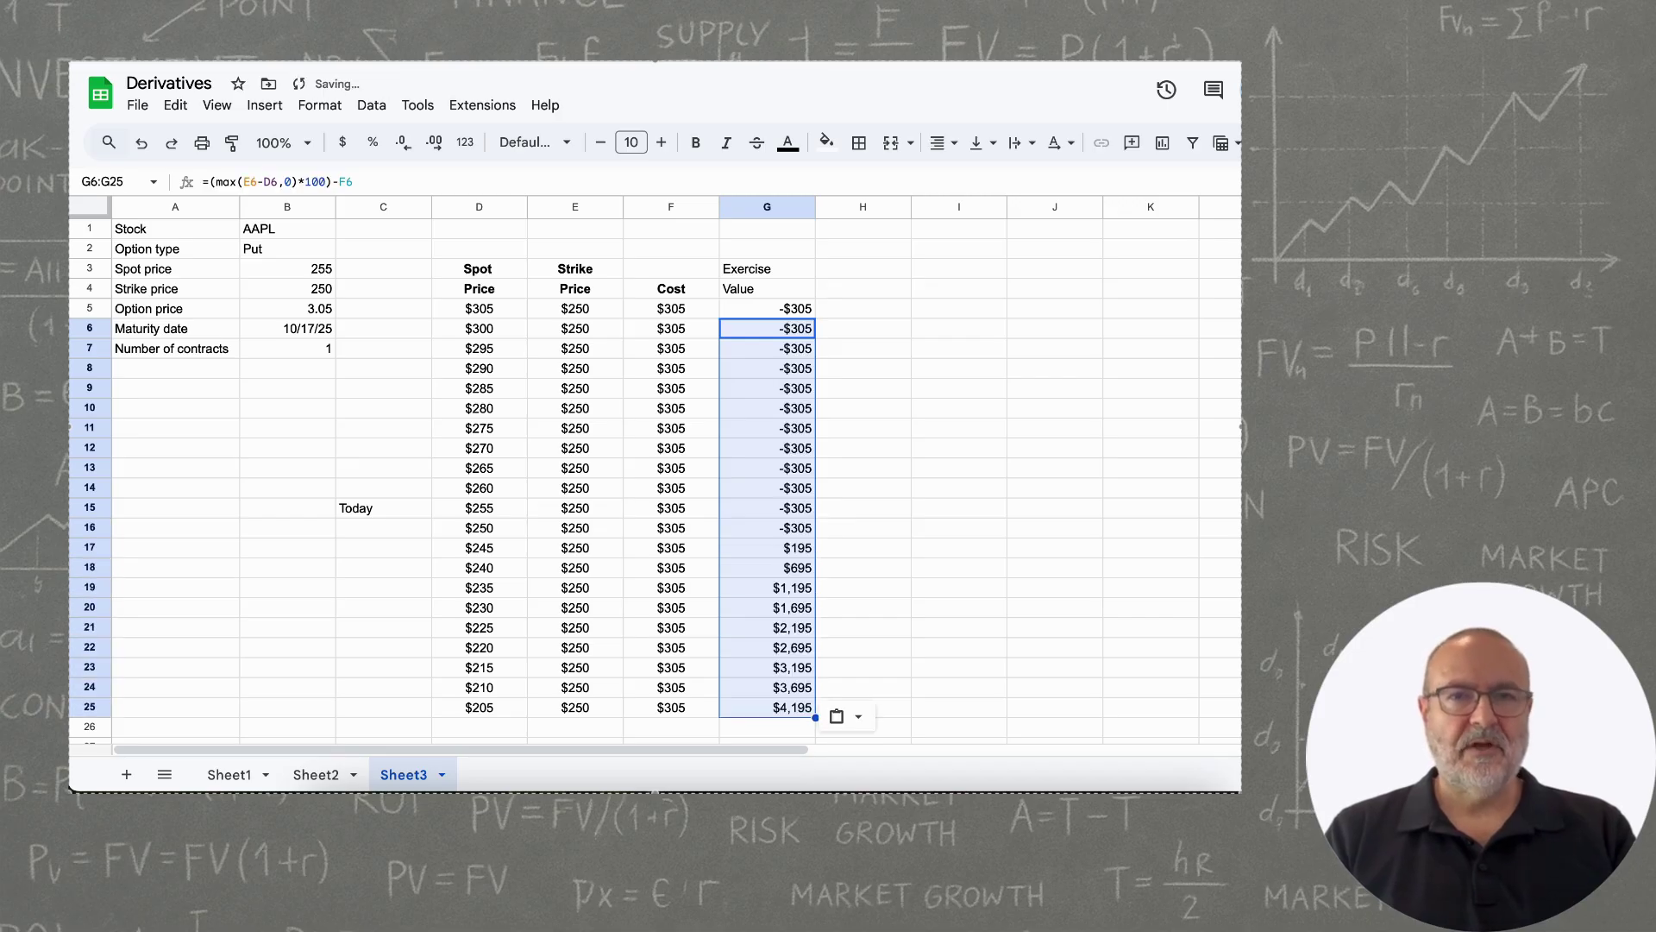
click(1070, 593)
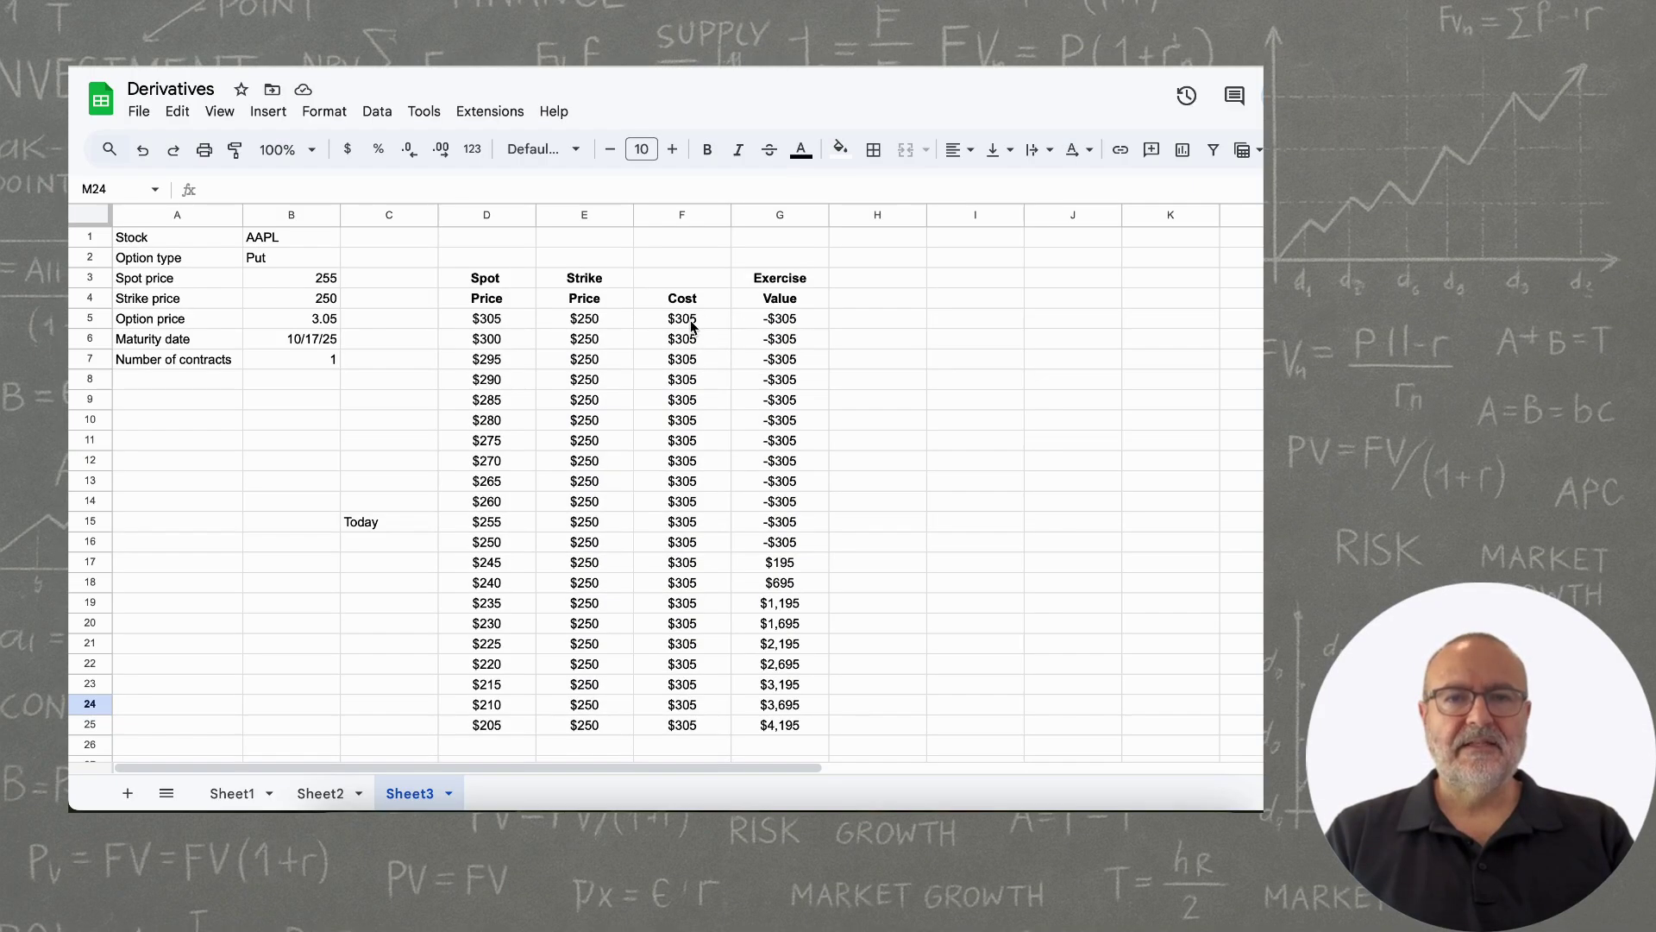
Multiply the F5 cost formula by the number of contracts, making it =$B$5*100*B7.
click(677, 320)
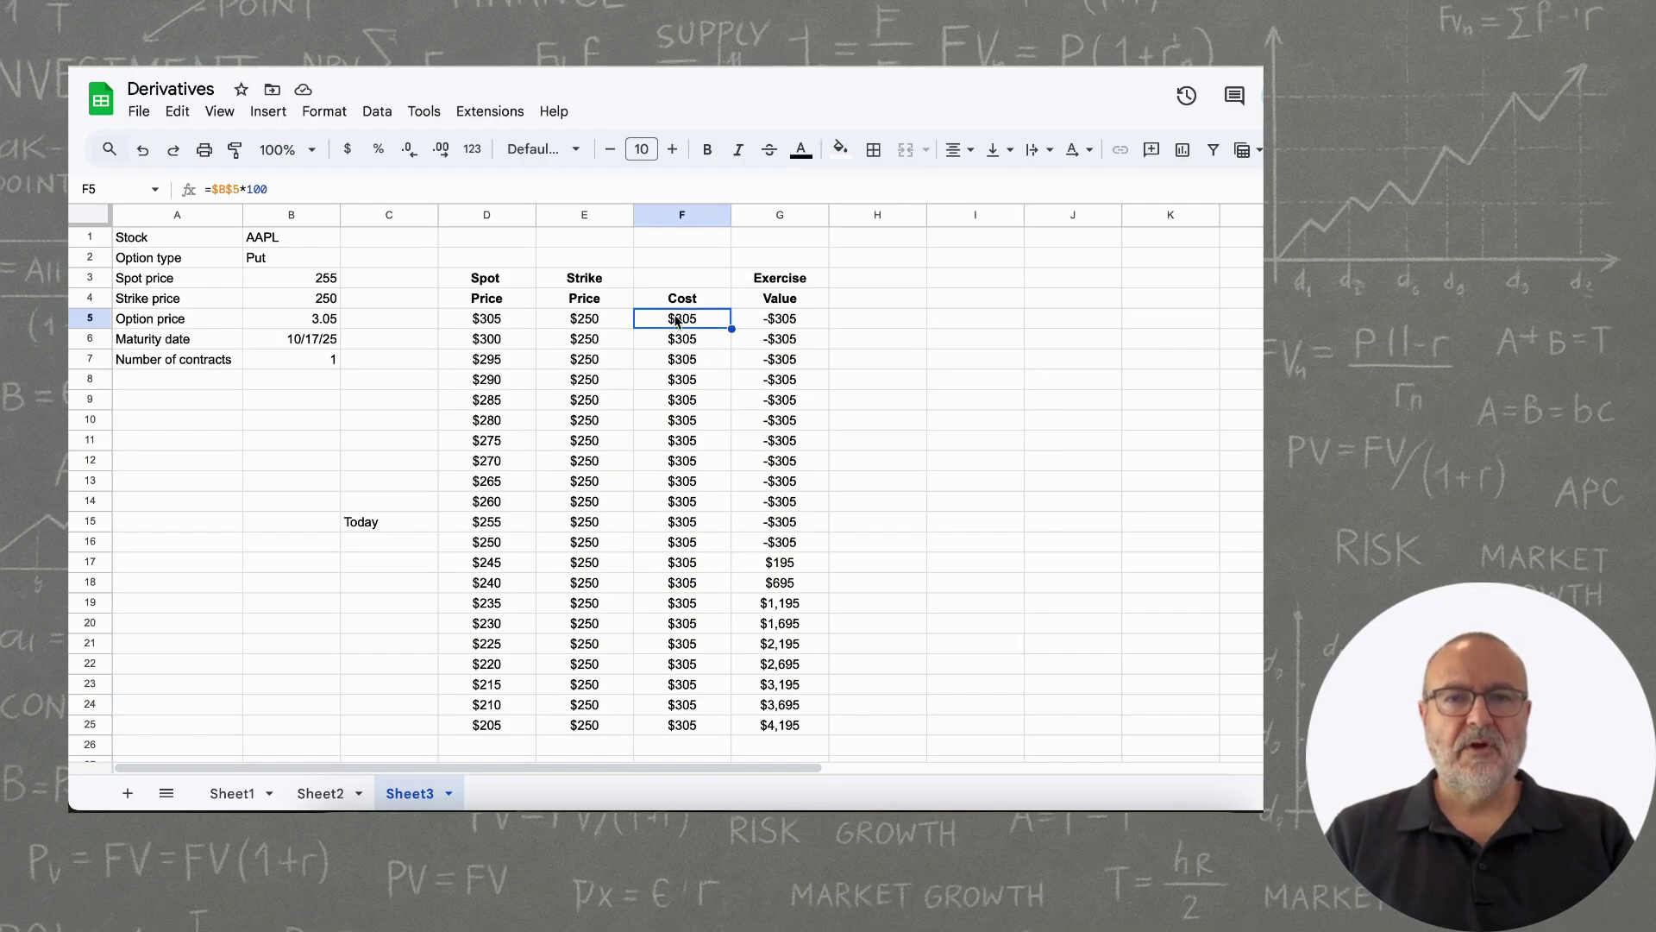
click(344, 189)
text(*)
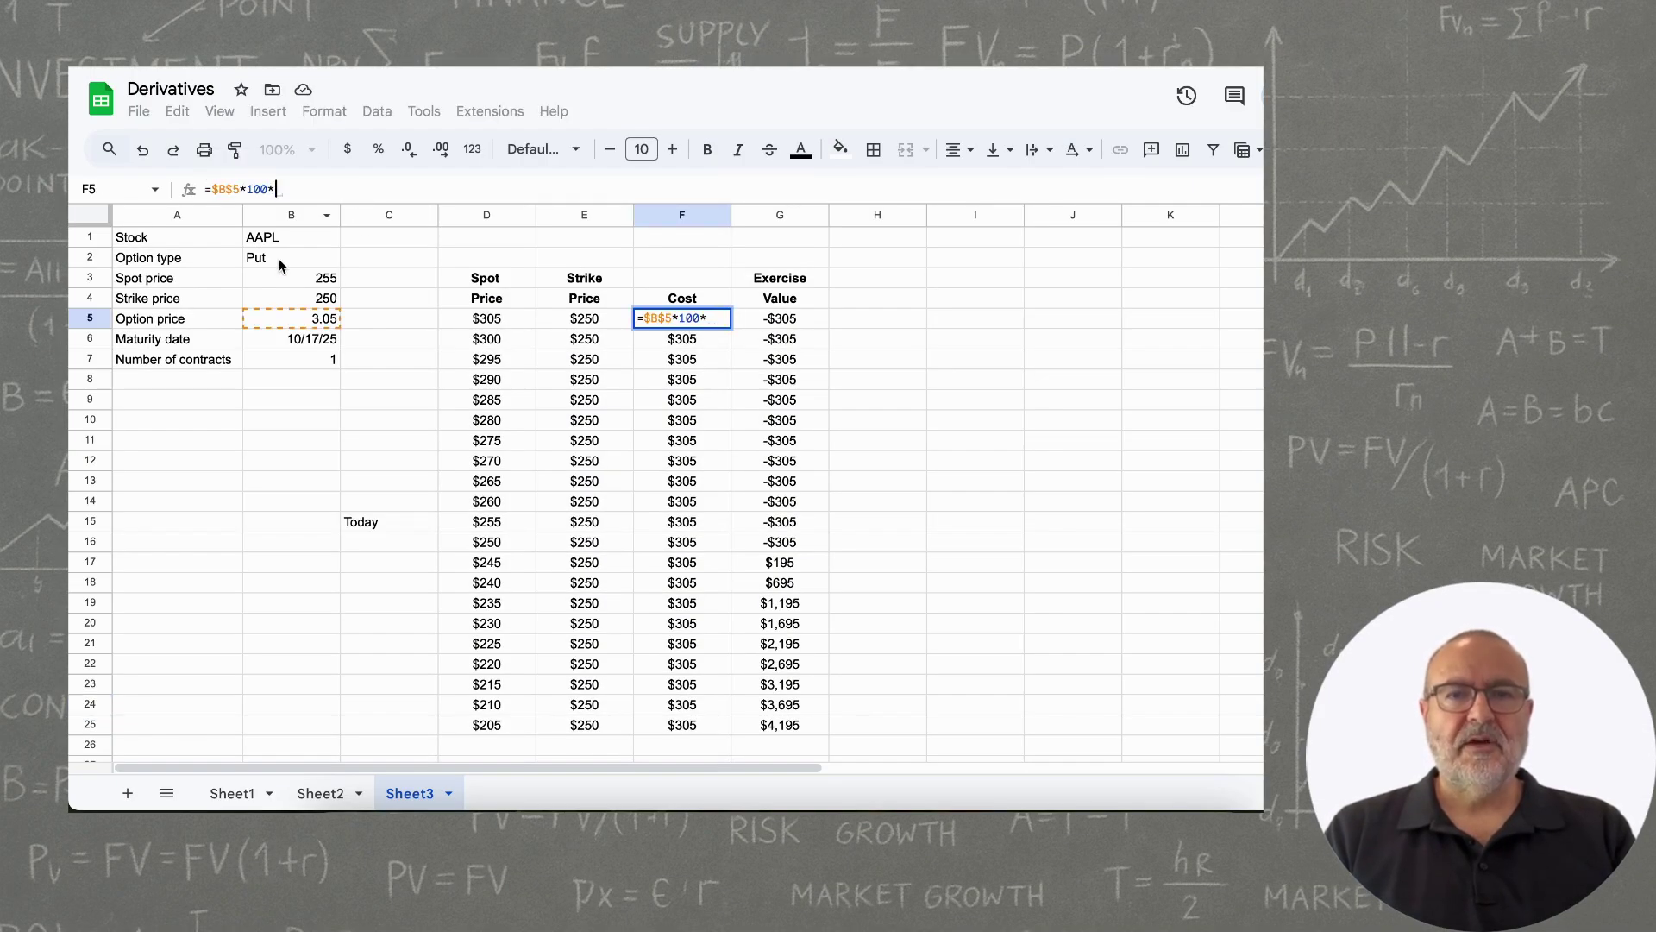
click(328, 362)
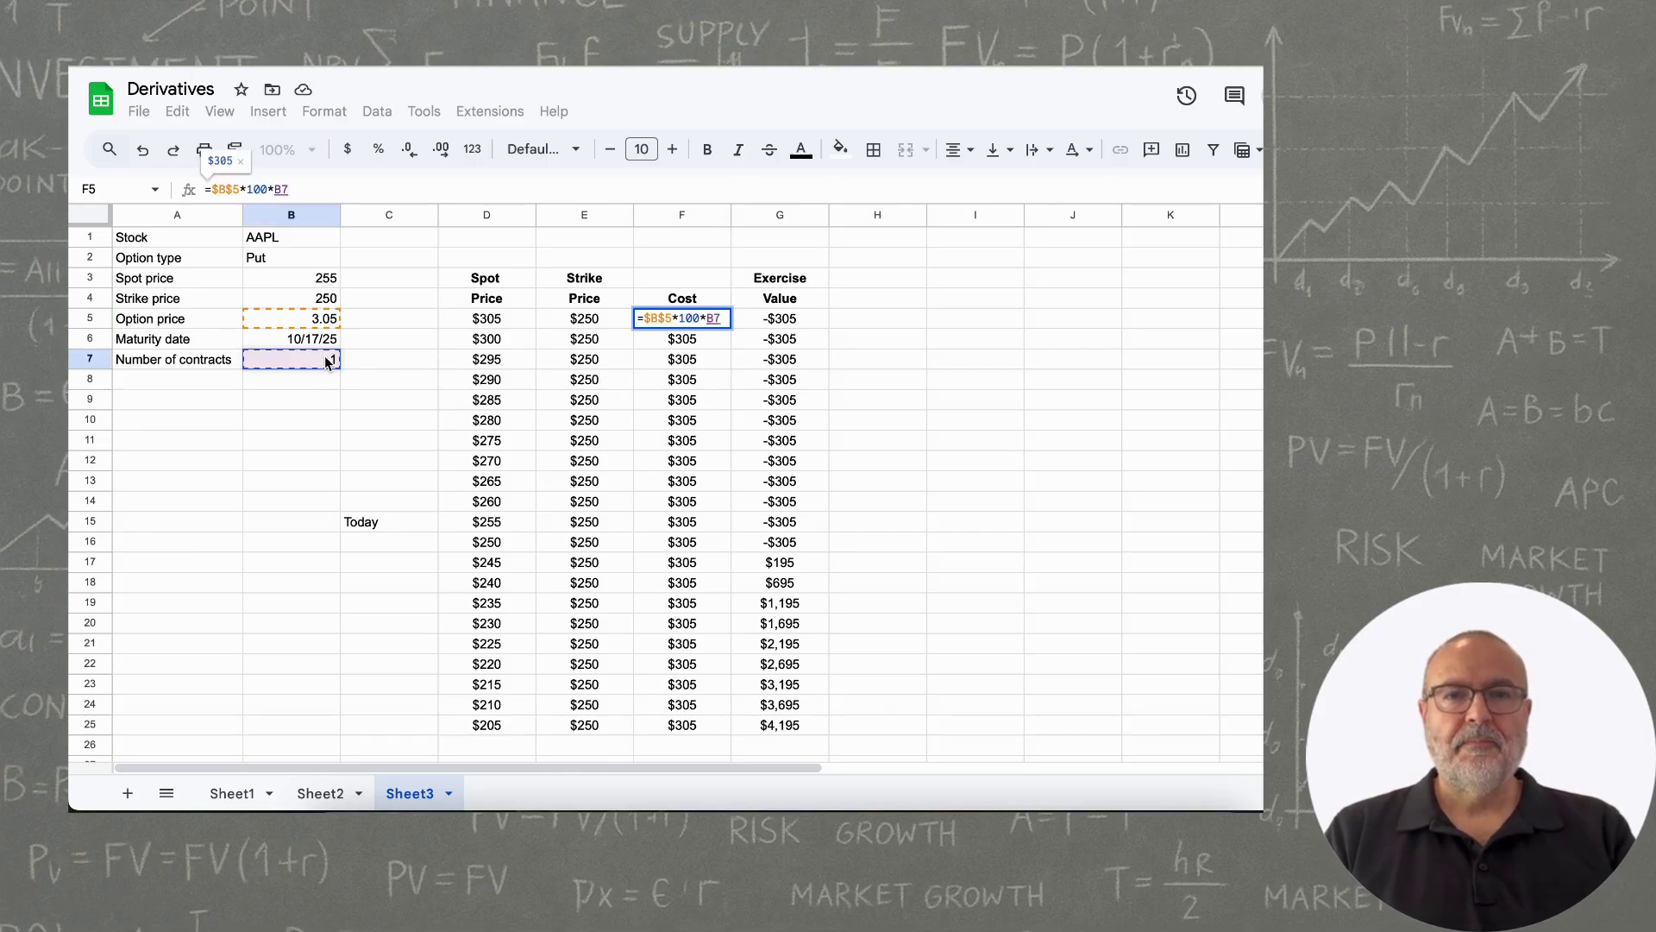
key(Return)
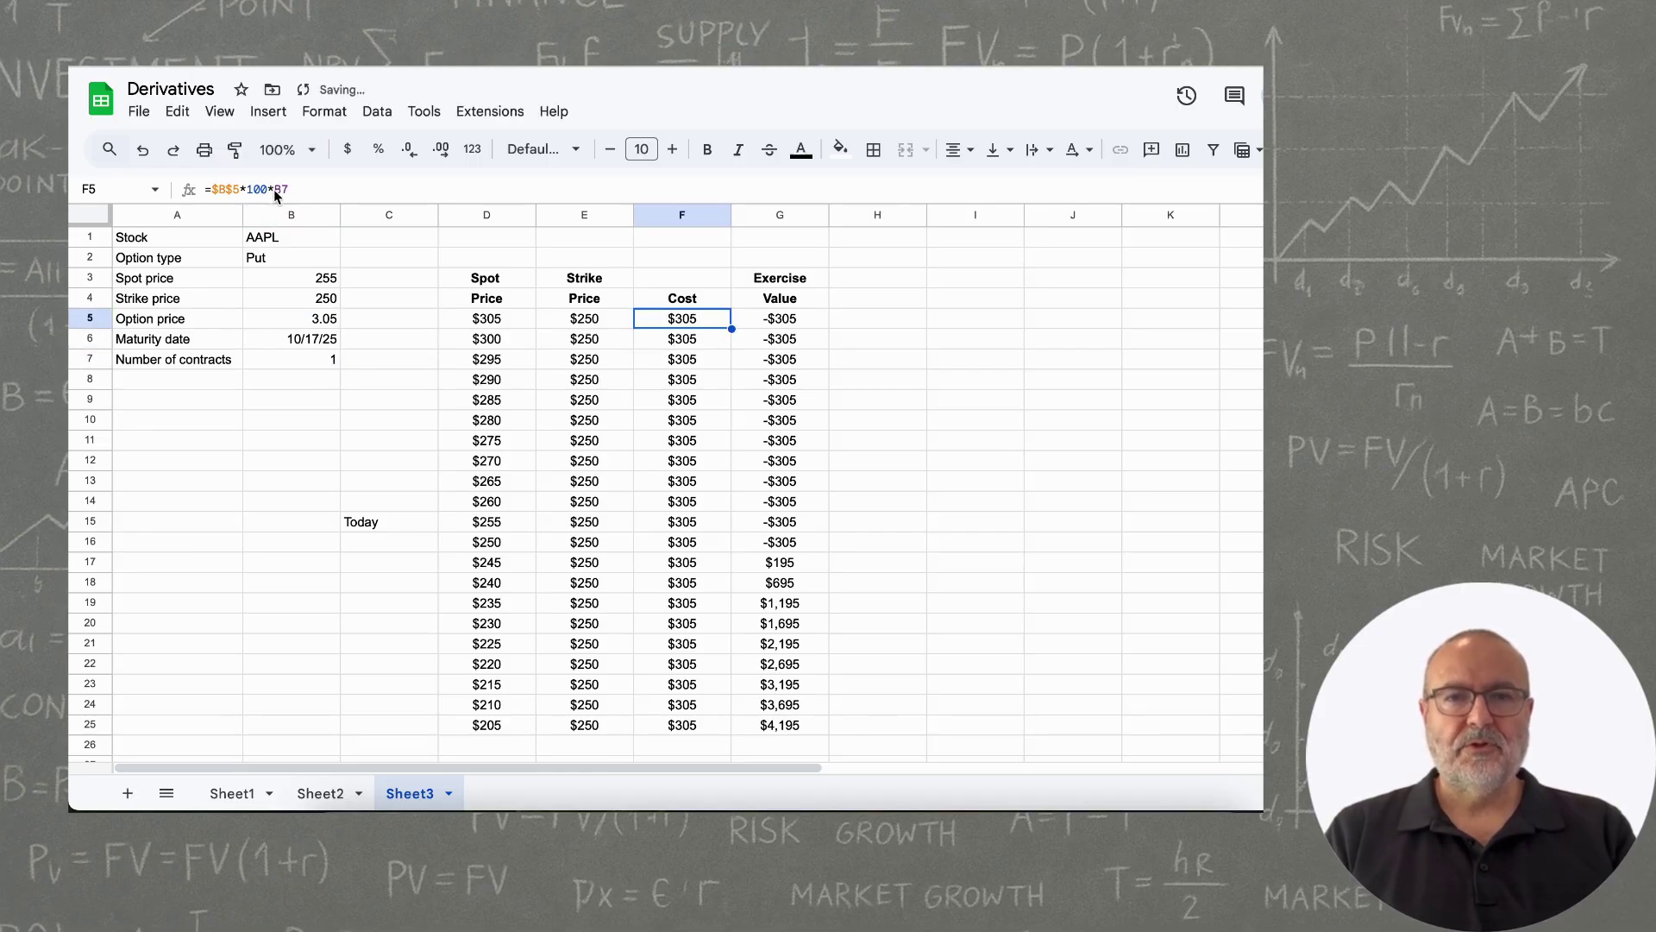
Make the B7 contracts reference in the F5 cost formula absolute.
click(276, 190)
text($)
key(Right)
text($)
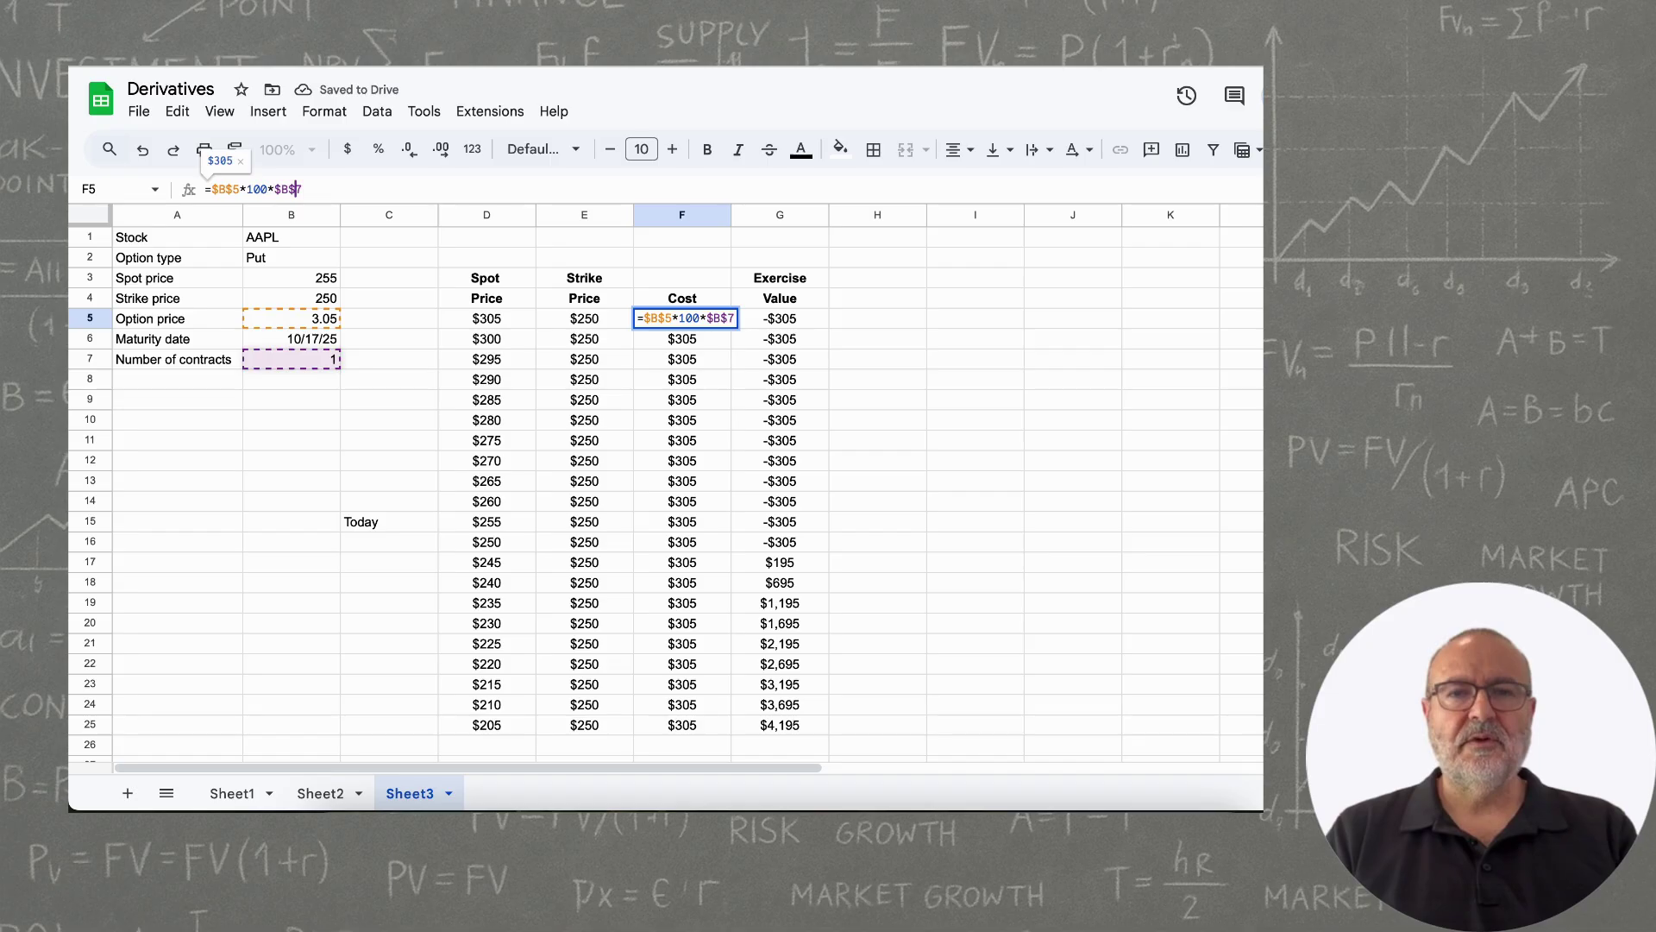
key(Return)
Copy the revised cost formula, which includes the number of contracts, from F5 into F6:F25.
key(Down)
key(shift+Down)
key(shift+Down)
key(shift+Down)
key(shift+Down)
key(shift+Down)
key(shift+Down)
key(shift+Down)
key(shift+Down)
key(shift+Down)
key(shift+Down)
key(shift+Down)
key(shift+Down)
key(shift+Down)
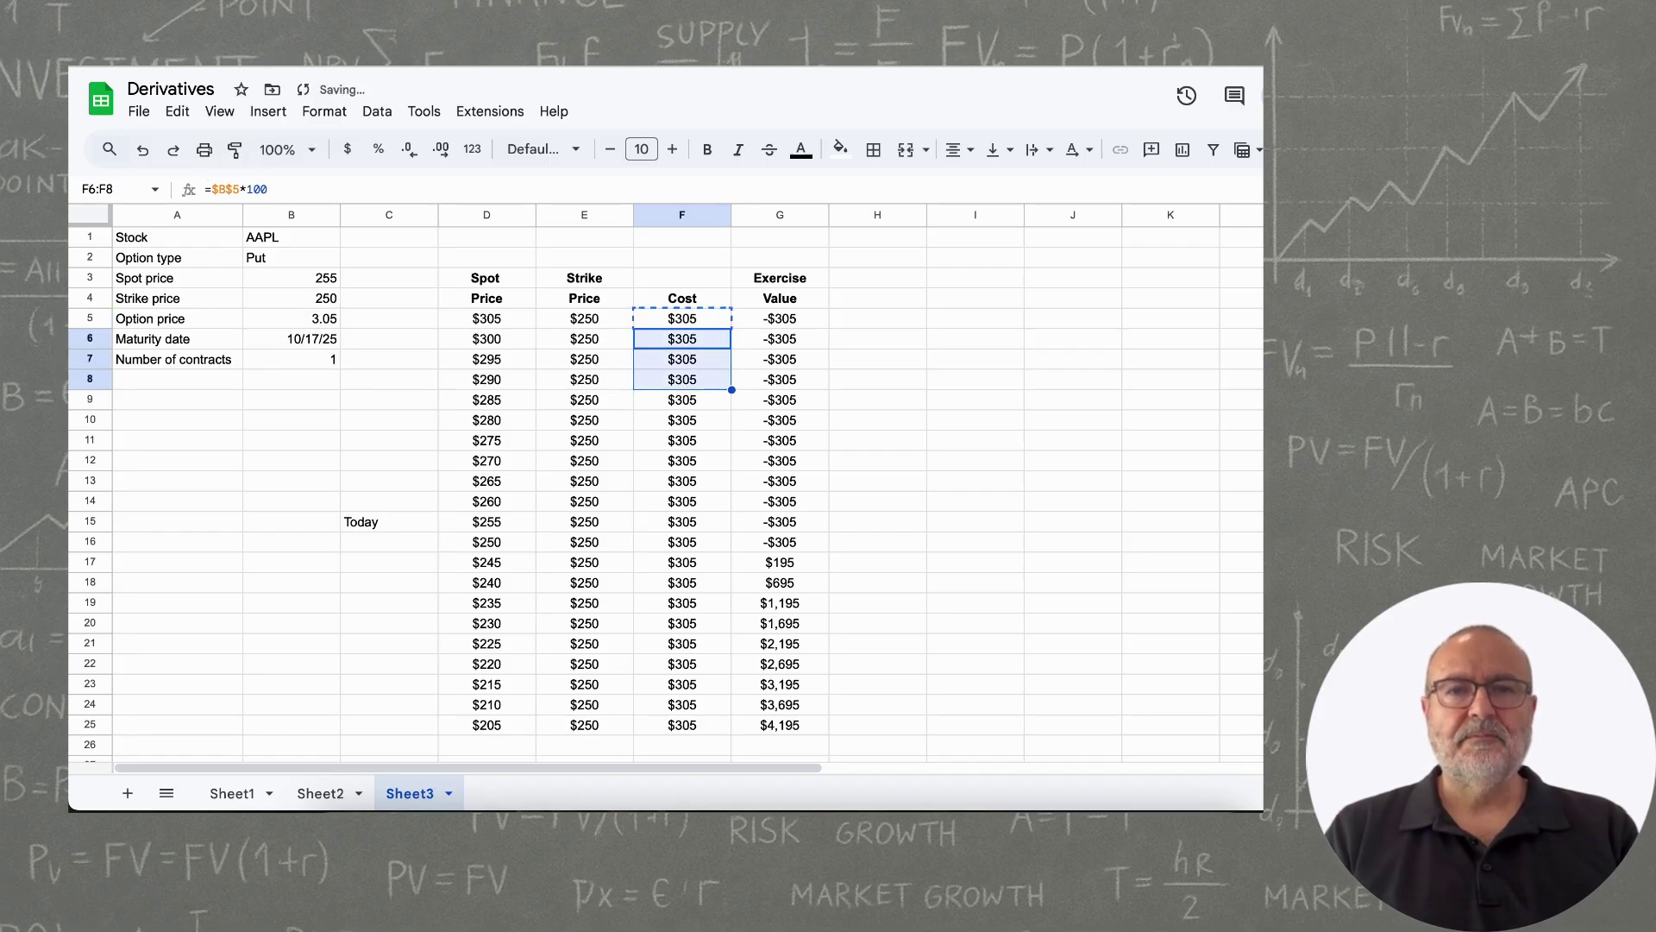
key(shift+Down)
key(shift+Down)
key(shift+Down)
key(shift+Down)
key(shift+Down)
key(shift+Down)
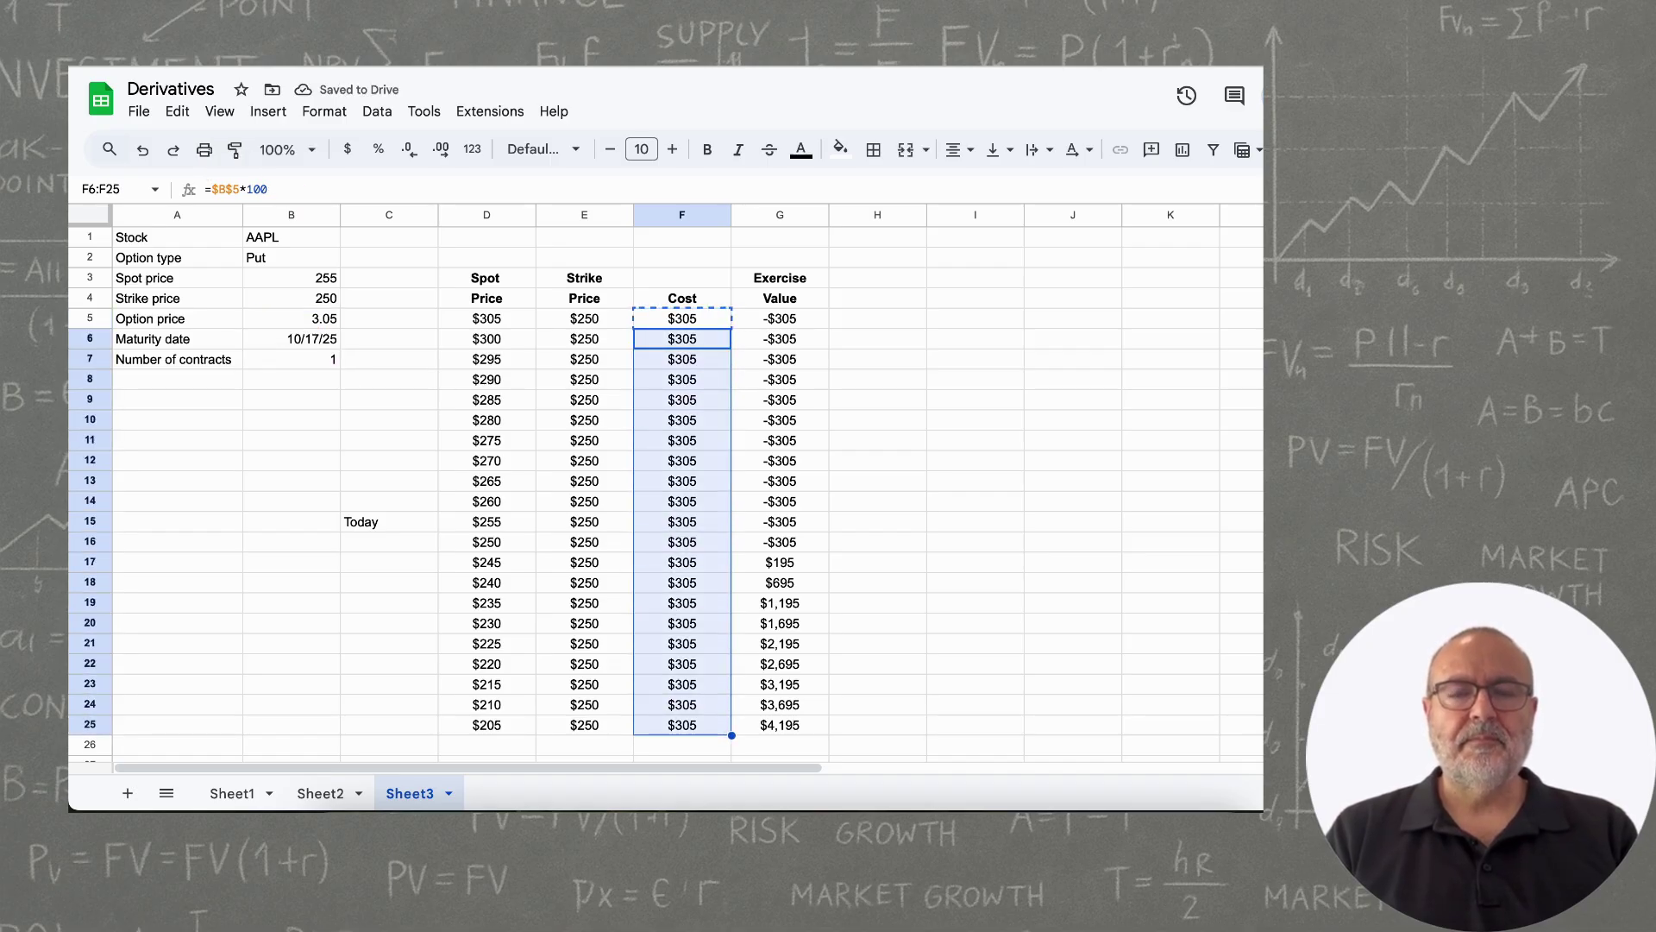
key(ctrl+v)
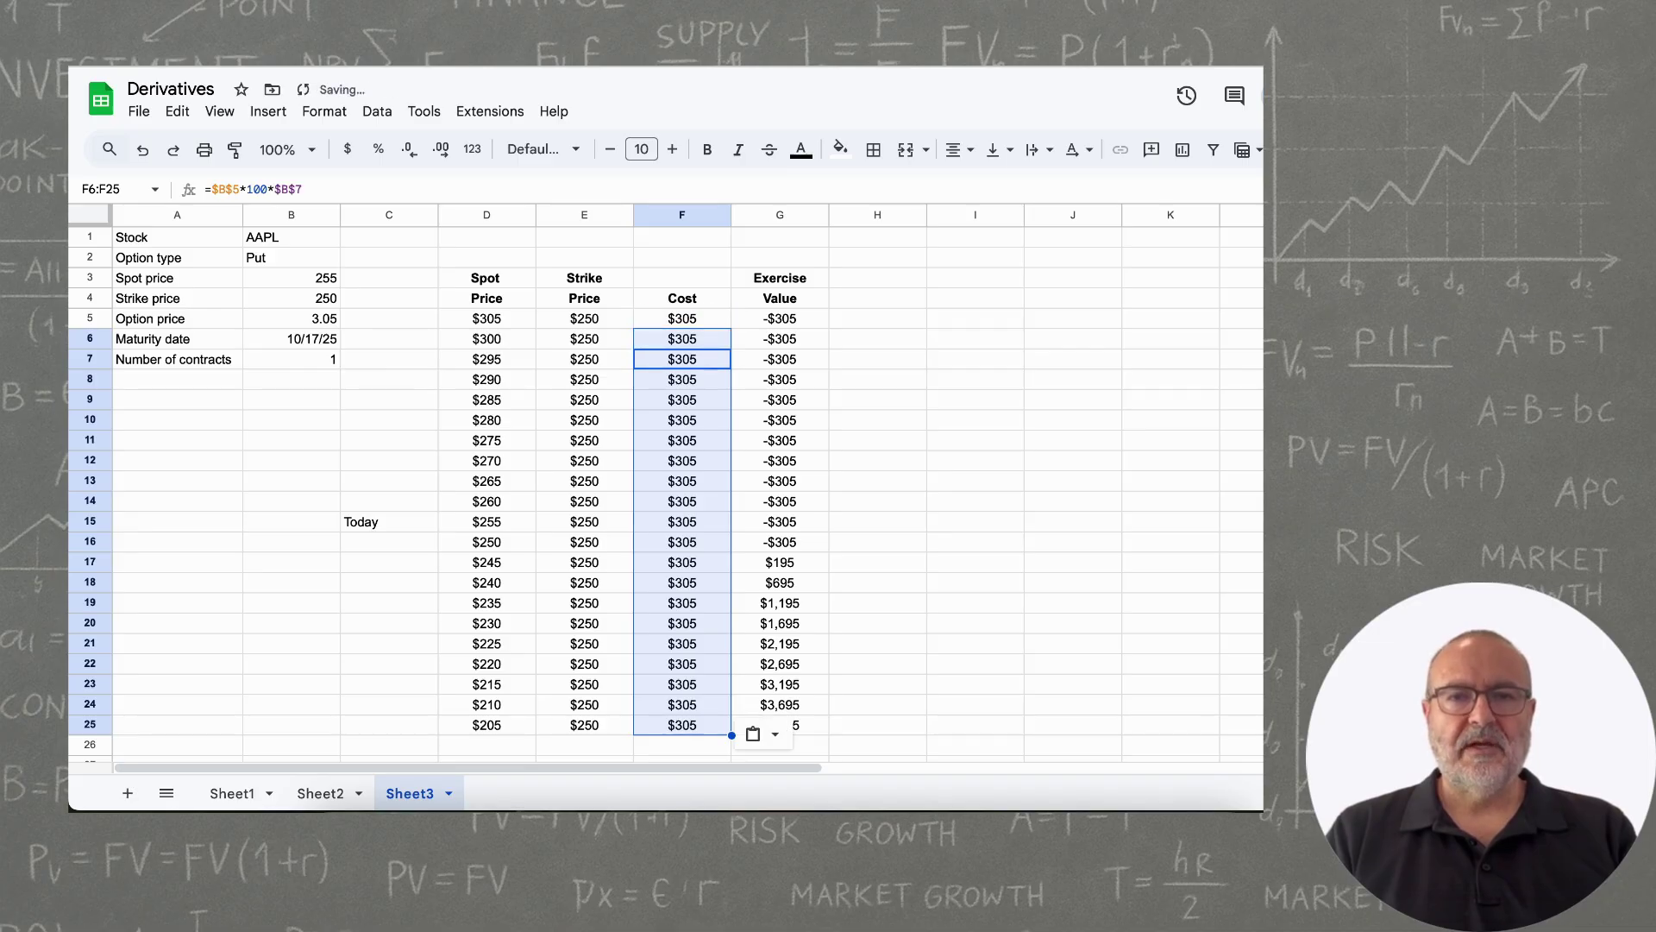
key(Up)
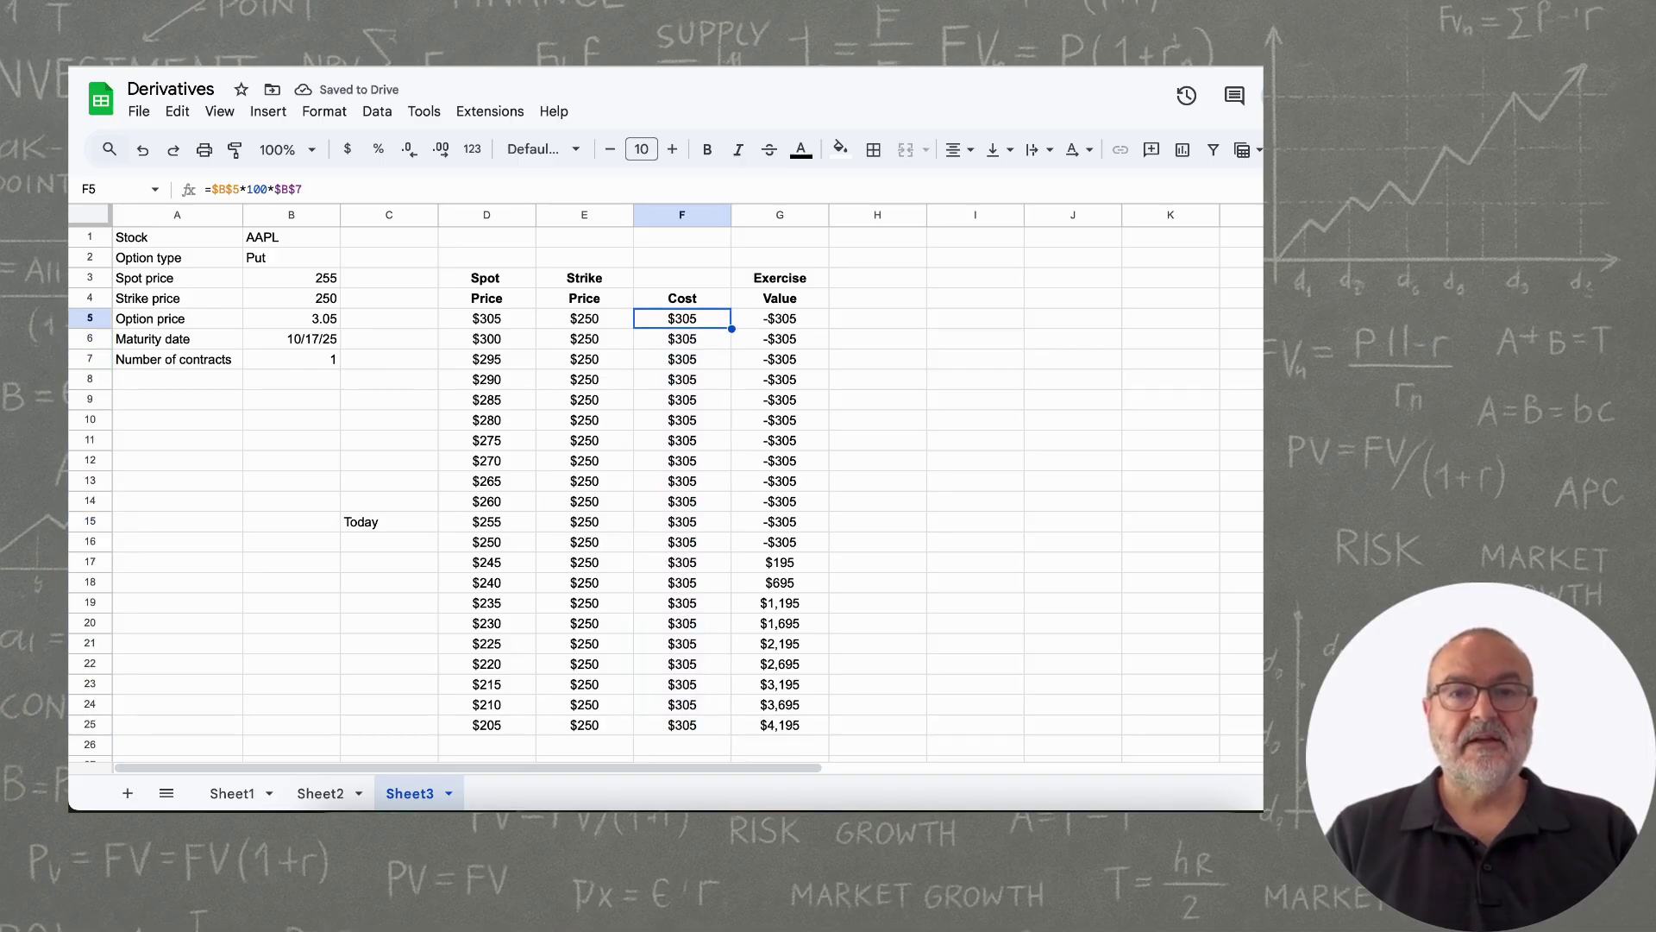
Multiply the exercise payoff in G5 by the number of contracts, making the formula =(max(E5-D5,0)*100*$B$7)-F5.
key(Right)
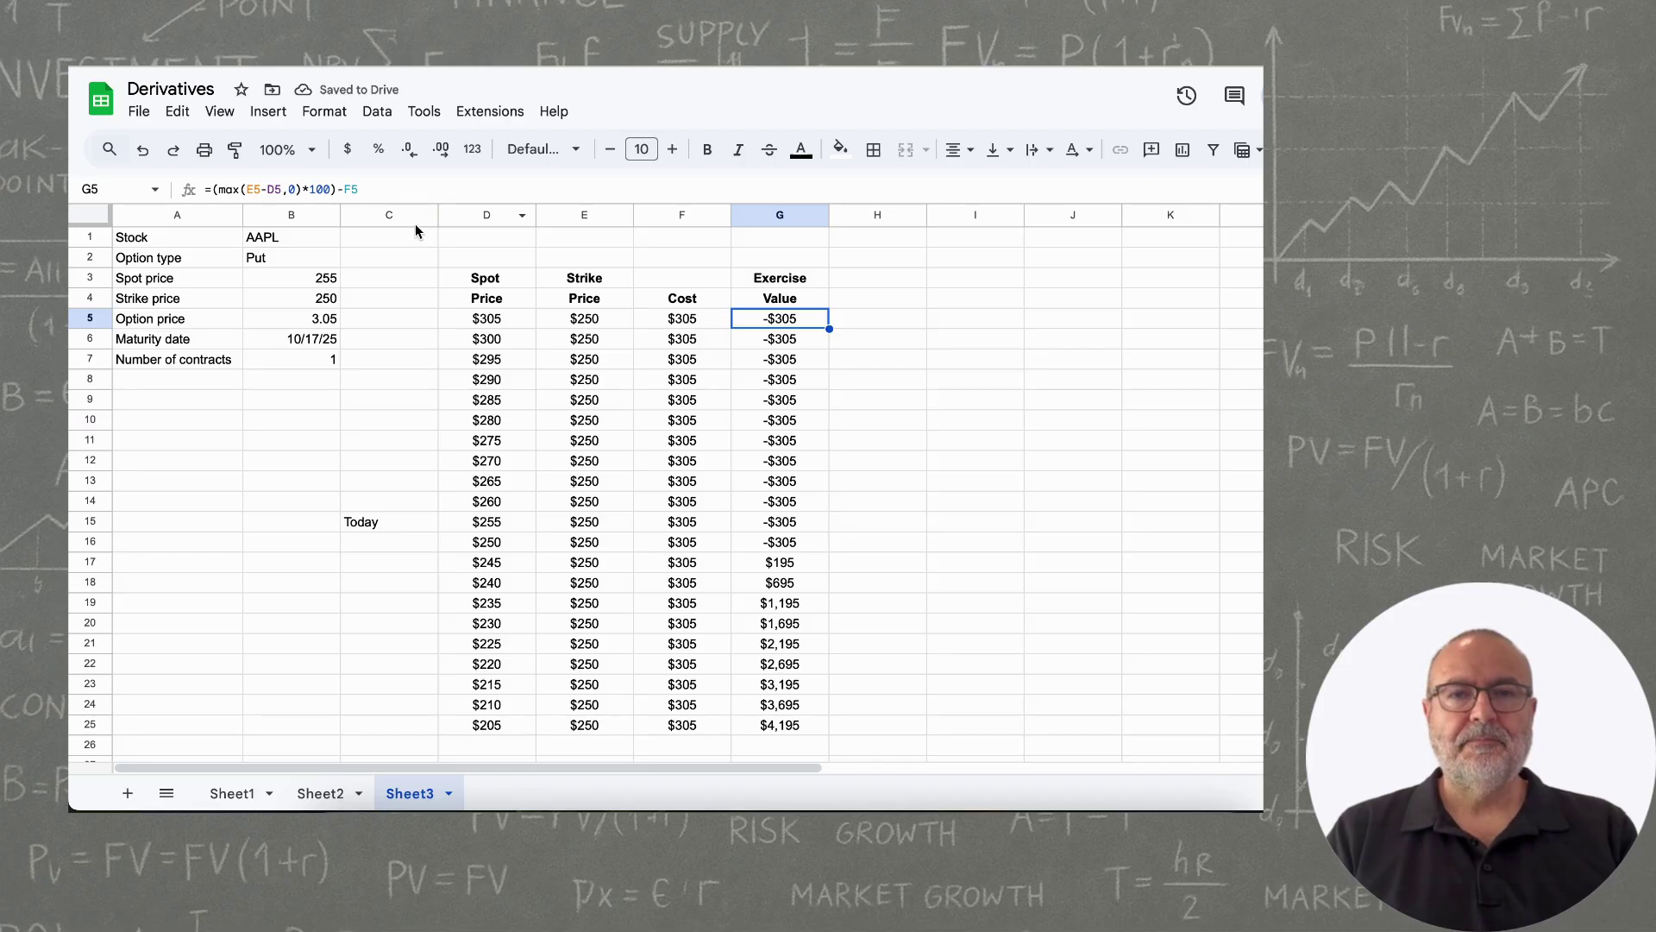
click(332, 191)
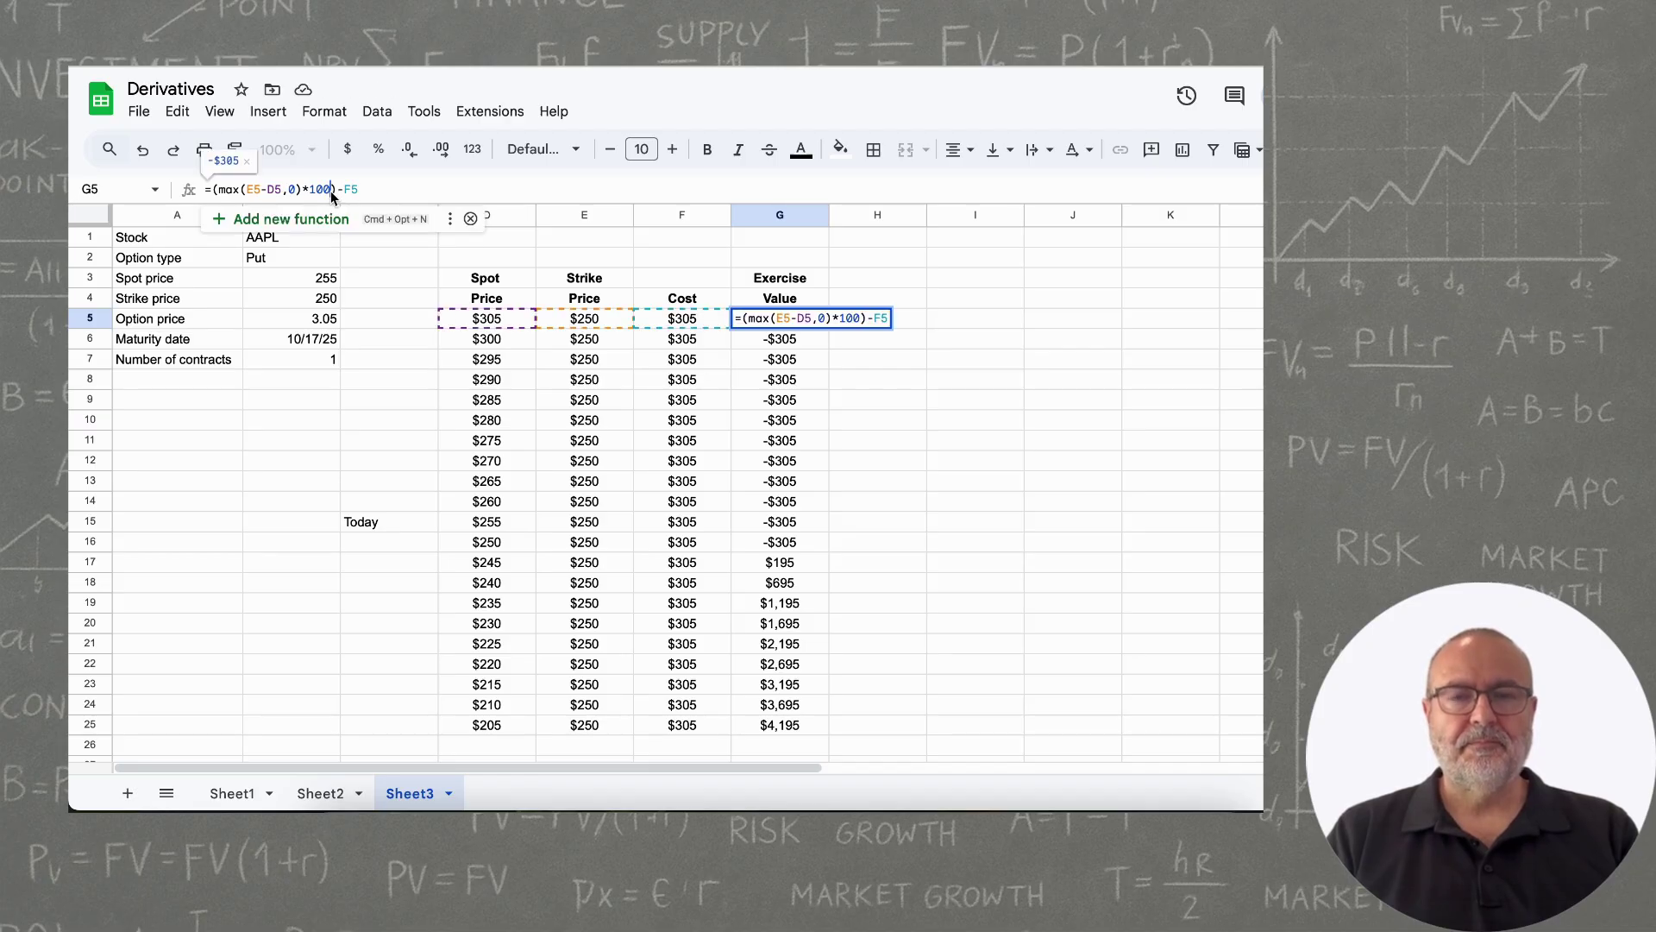
text(*)
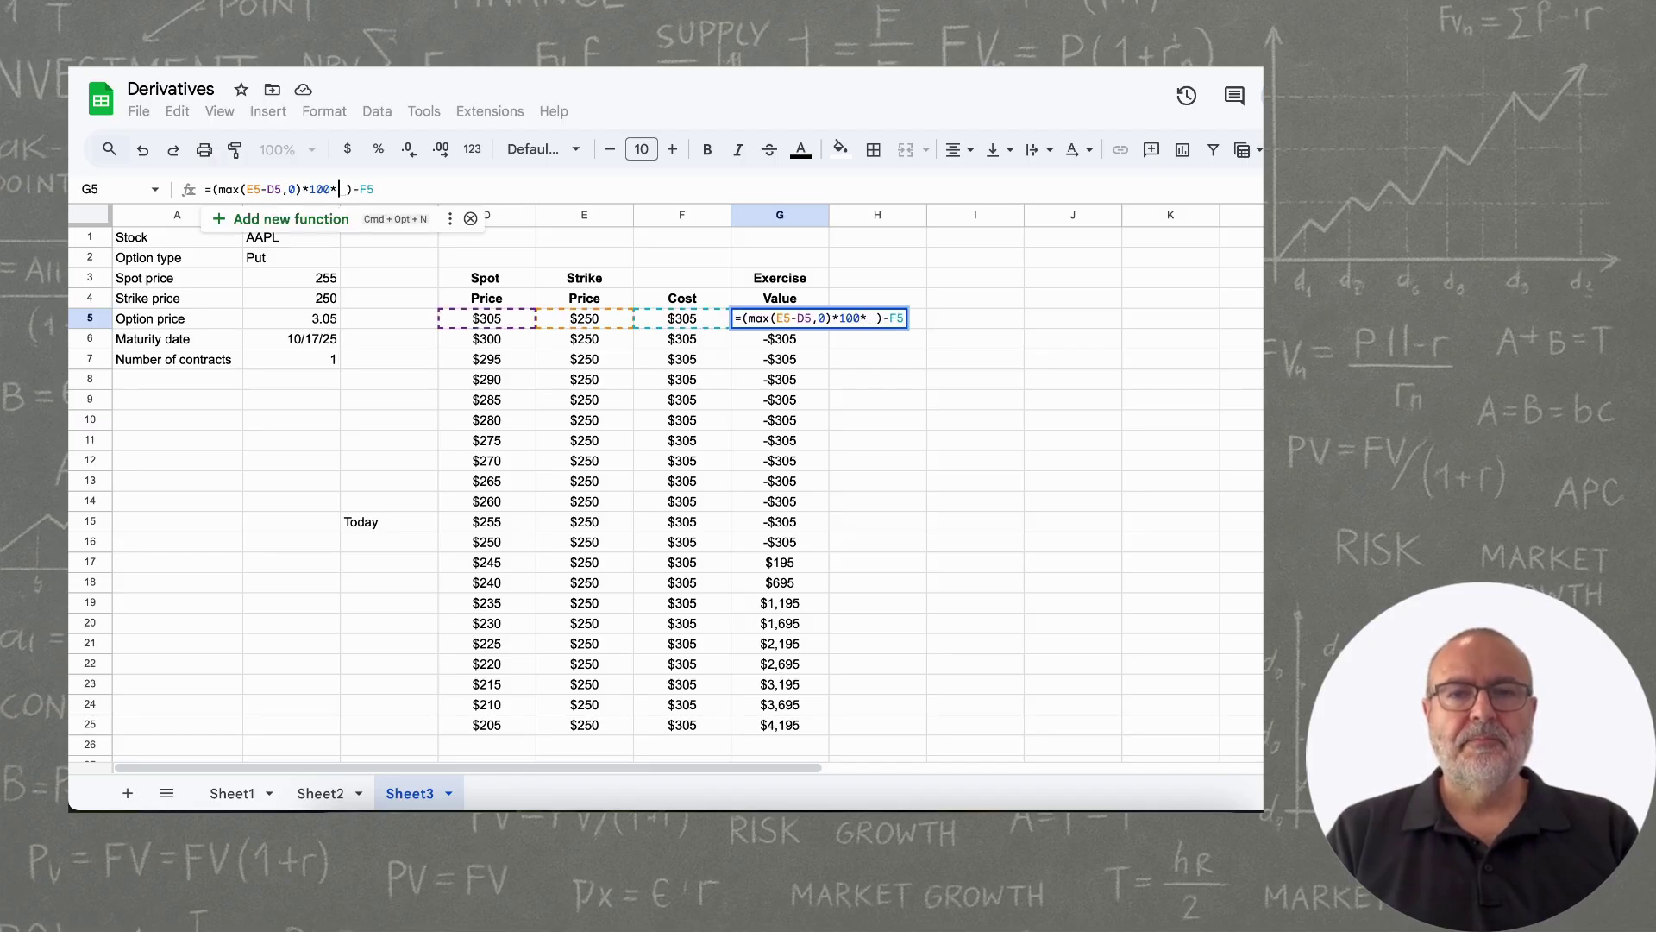
click(335, 362)
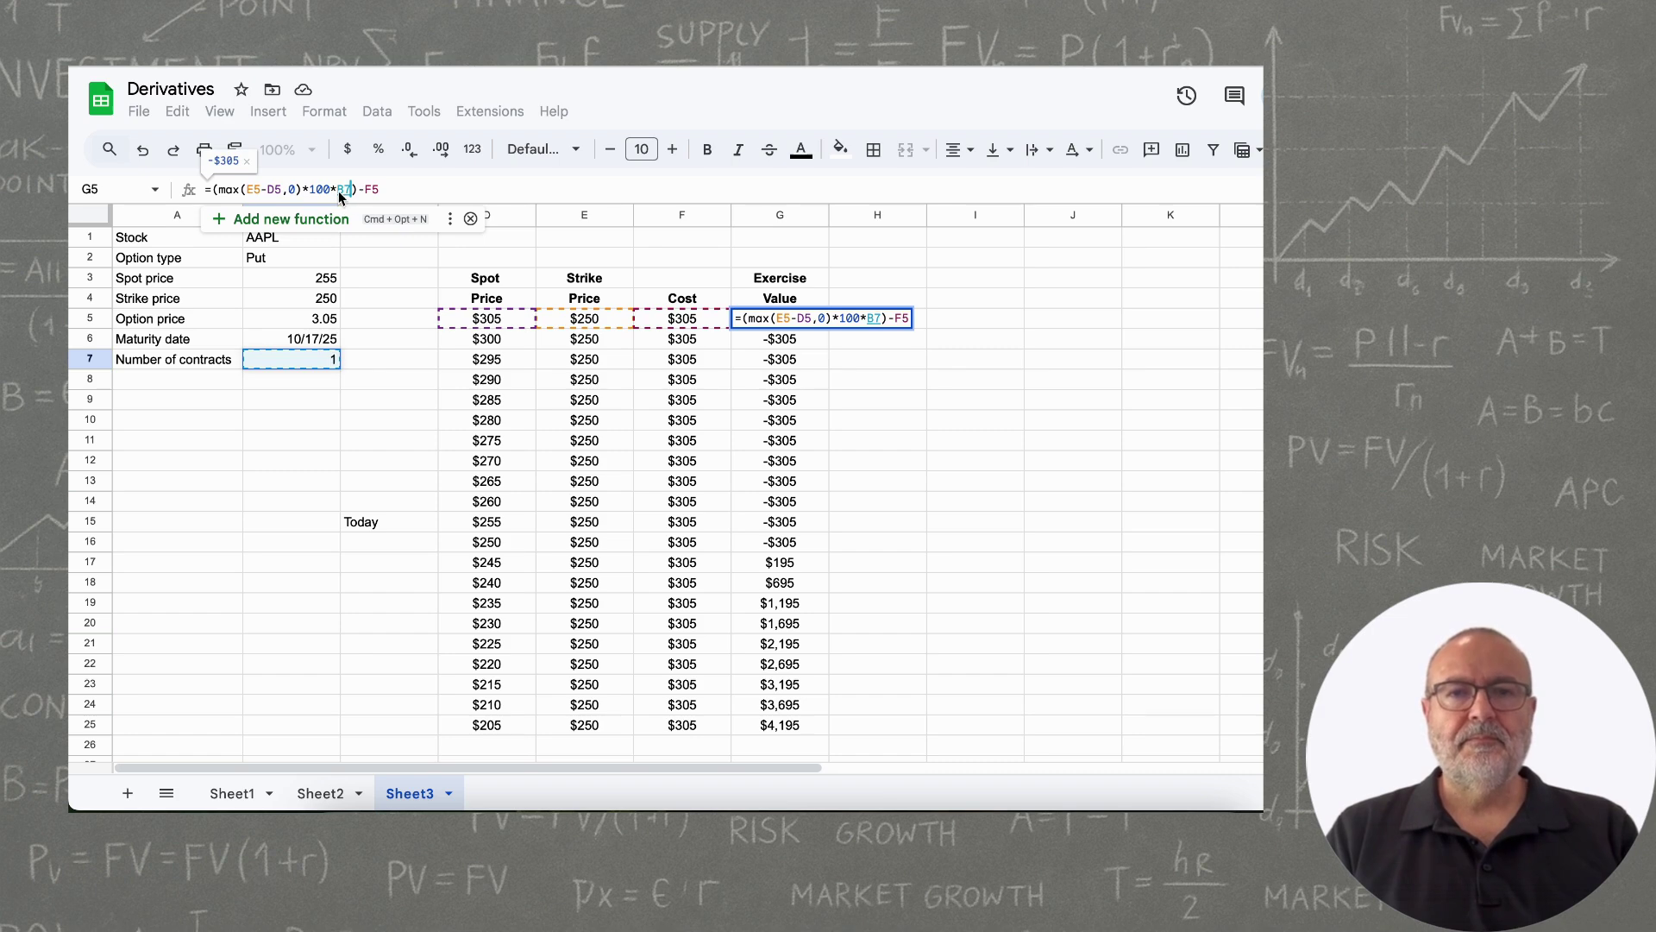
text($)
key(Right)
text($)
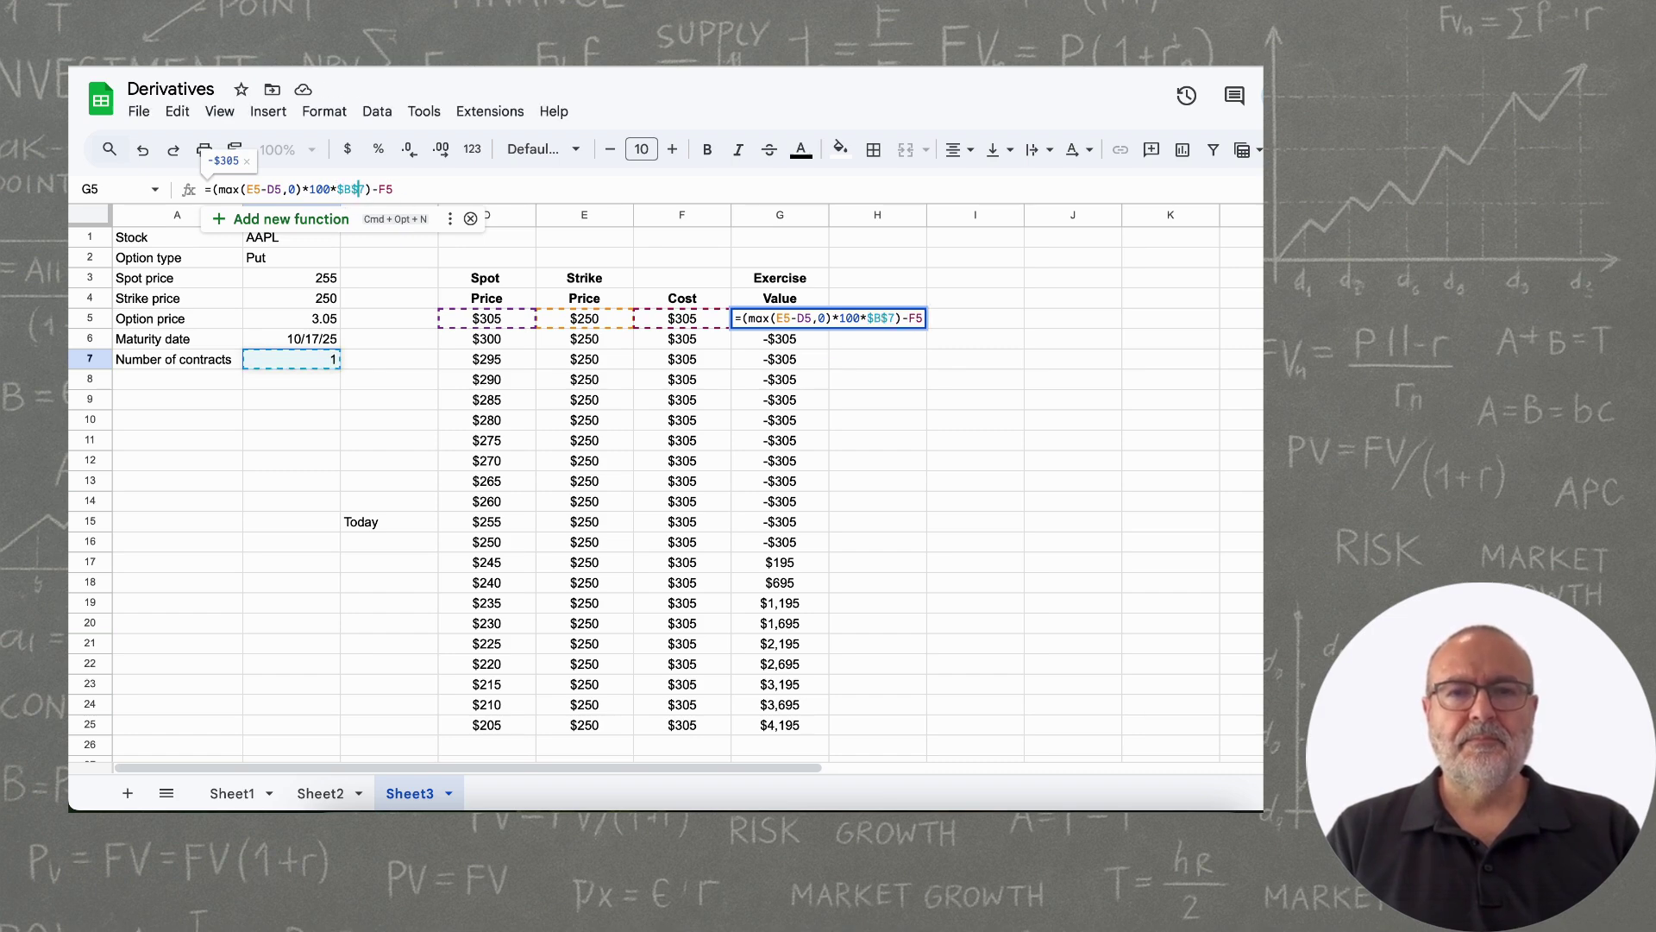
key(Return)
Copy the revised exercise value formula, which includes the number of contracts, from G5 into G6:G25.
key(Up)
key(Down)
key(shift+Down)
key(shift+Down)
key(shift+Down)
key(shift+Down)
key(shift+Down)
key(shift+Down)
key(shift+Down)
key(shift+Down)
key(shift+Down)
key(shift+Down)
key(shift+Down)
key(shift+Down)
key(shift+Down)
key(shift+Down)
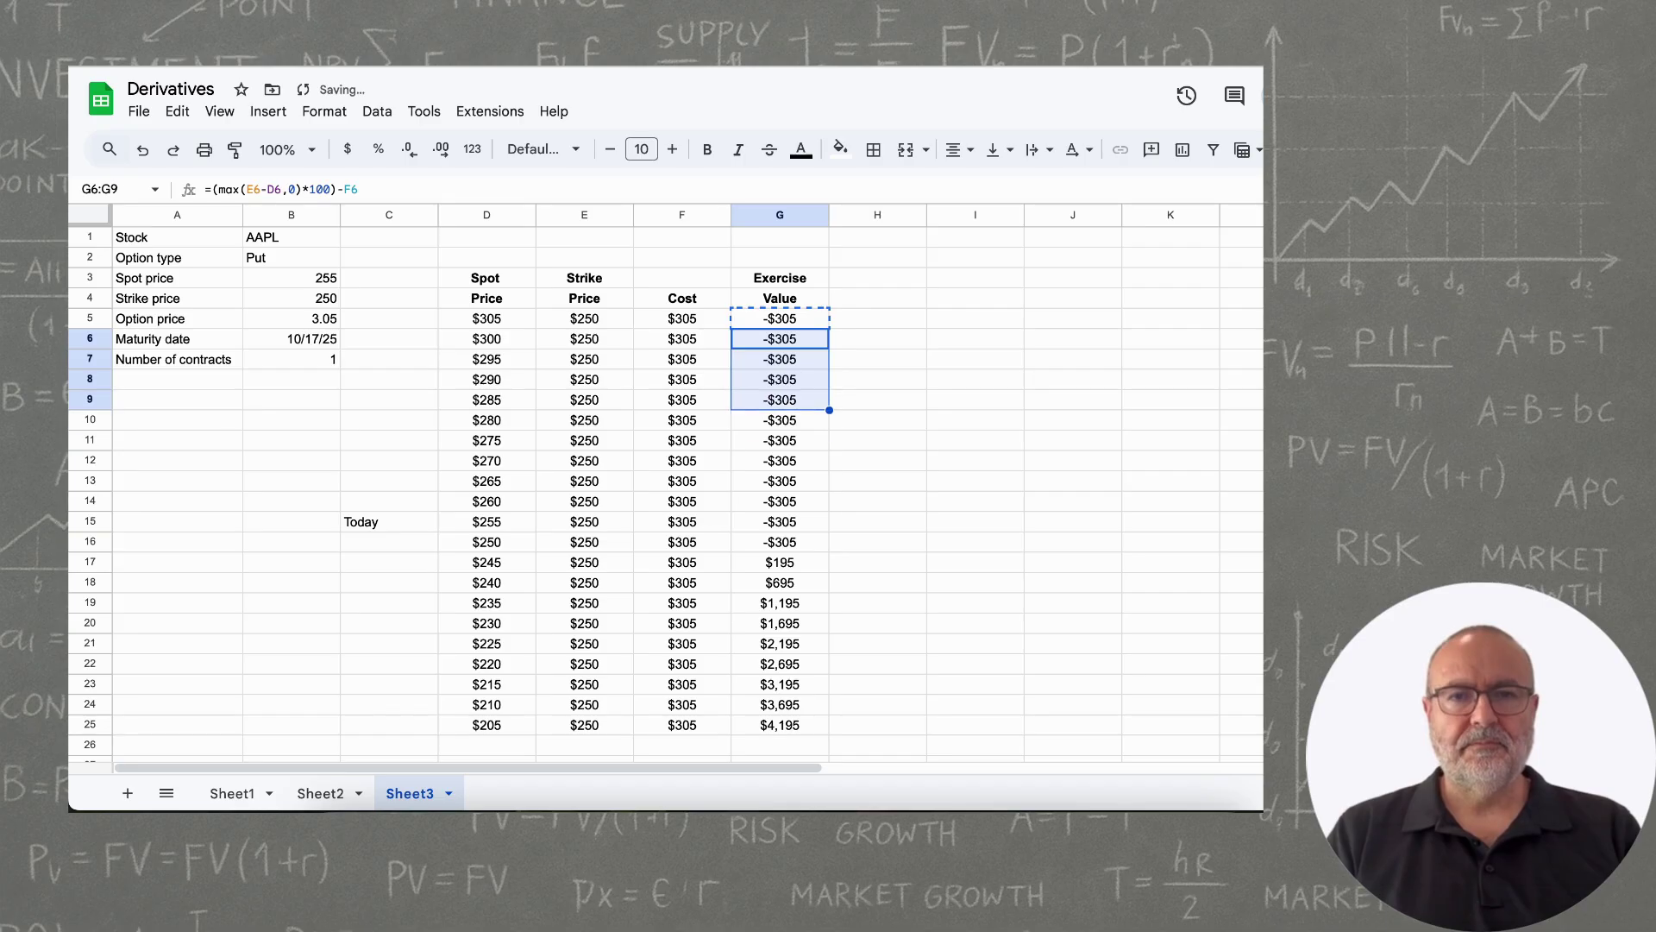
key(shift+Down)
key(shift+Down)
key(shift+Down)
key(shift+Down)
key(shift+Down)
key(ctrl+v)
click(1054, 511)
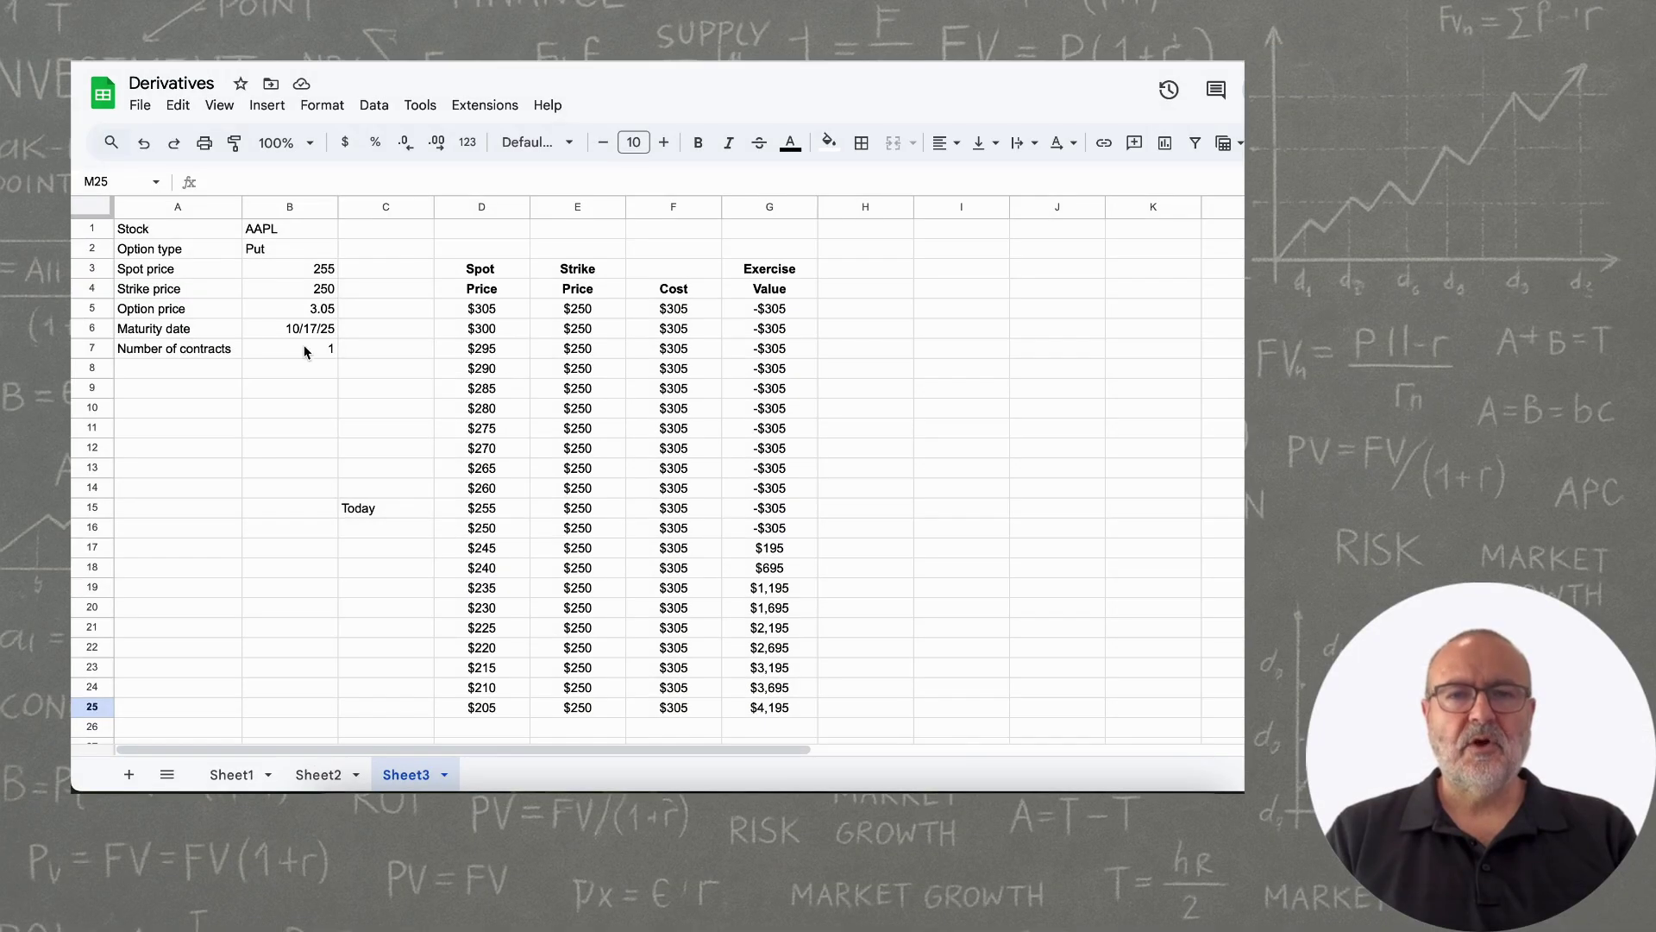
Set the number of contracts in B7 to 2.
click(304, 348)
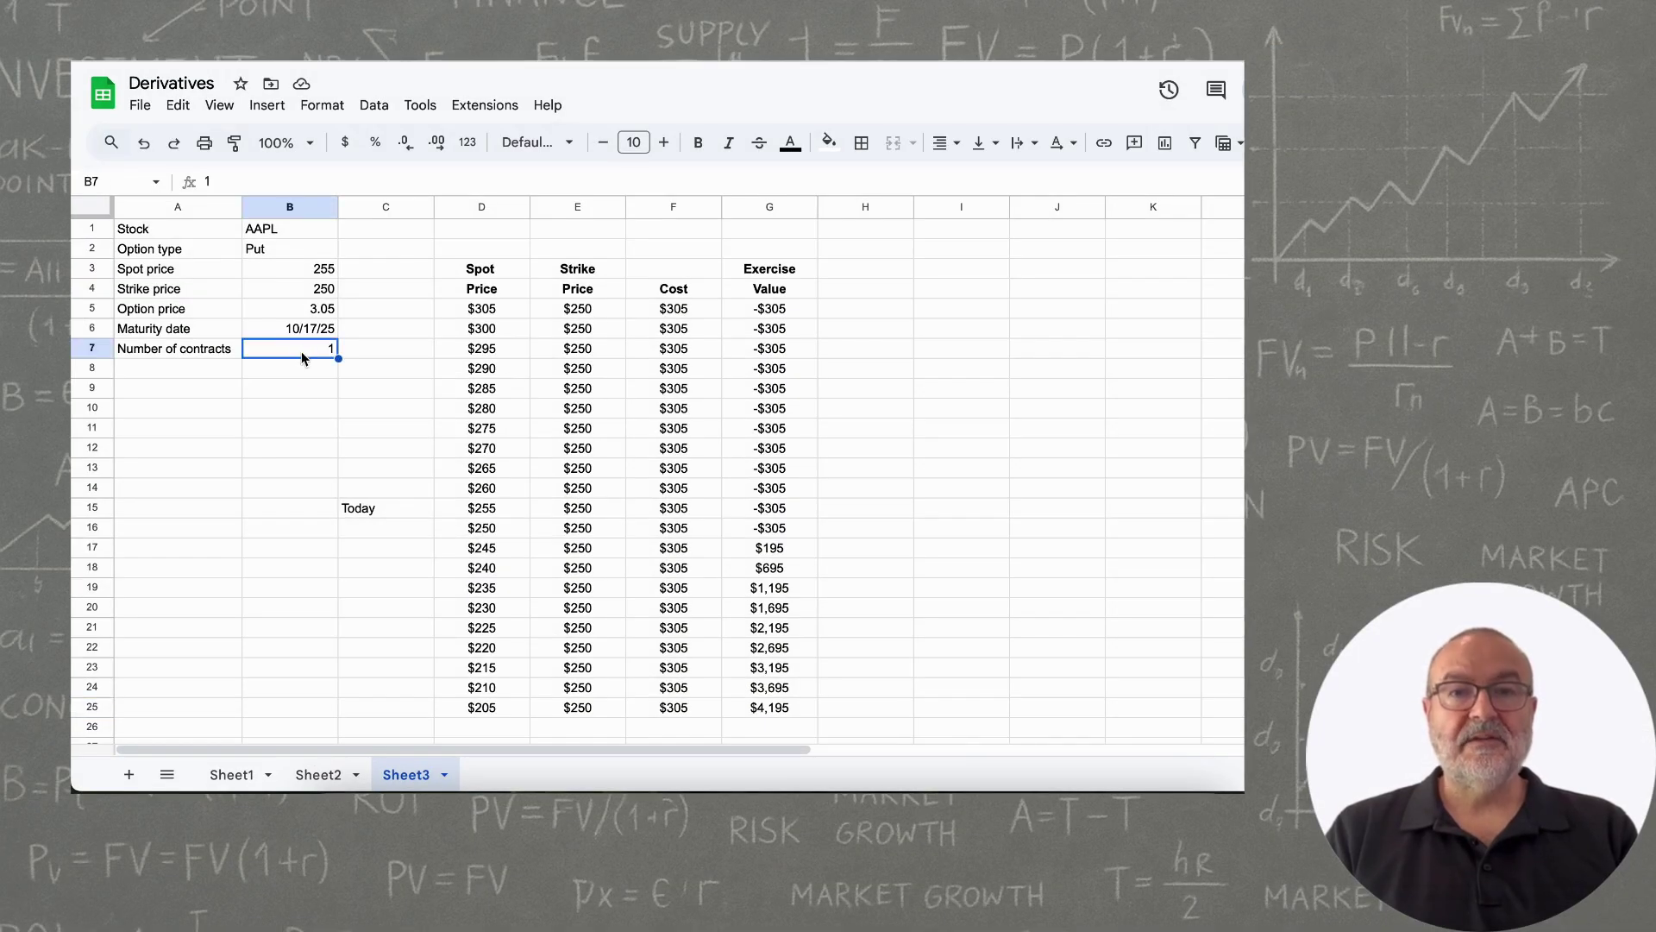
text(2)
key(Return)
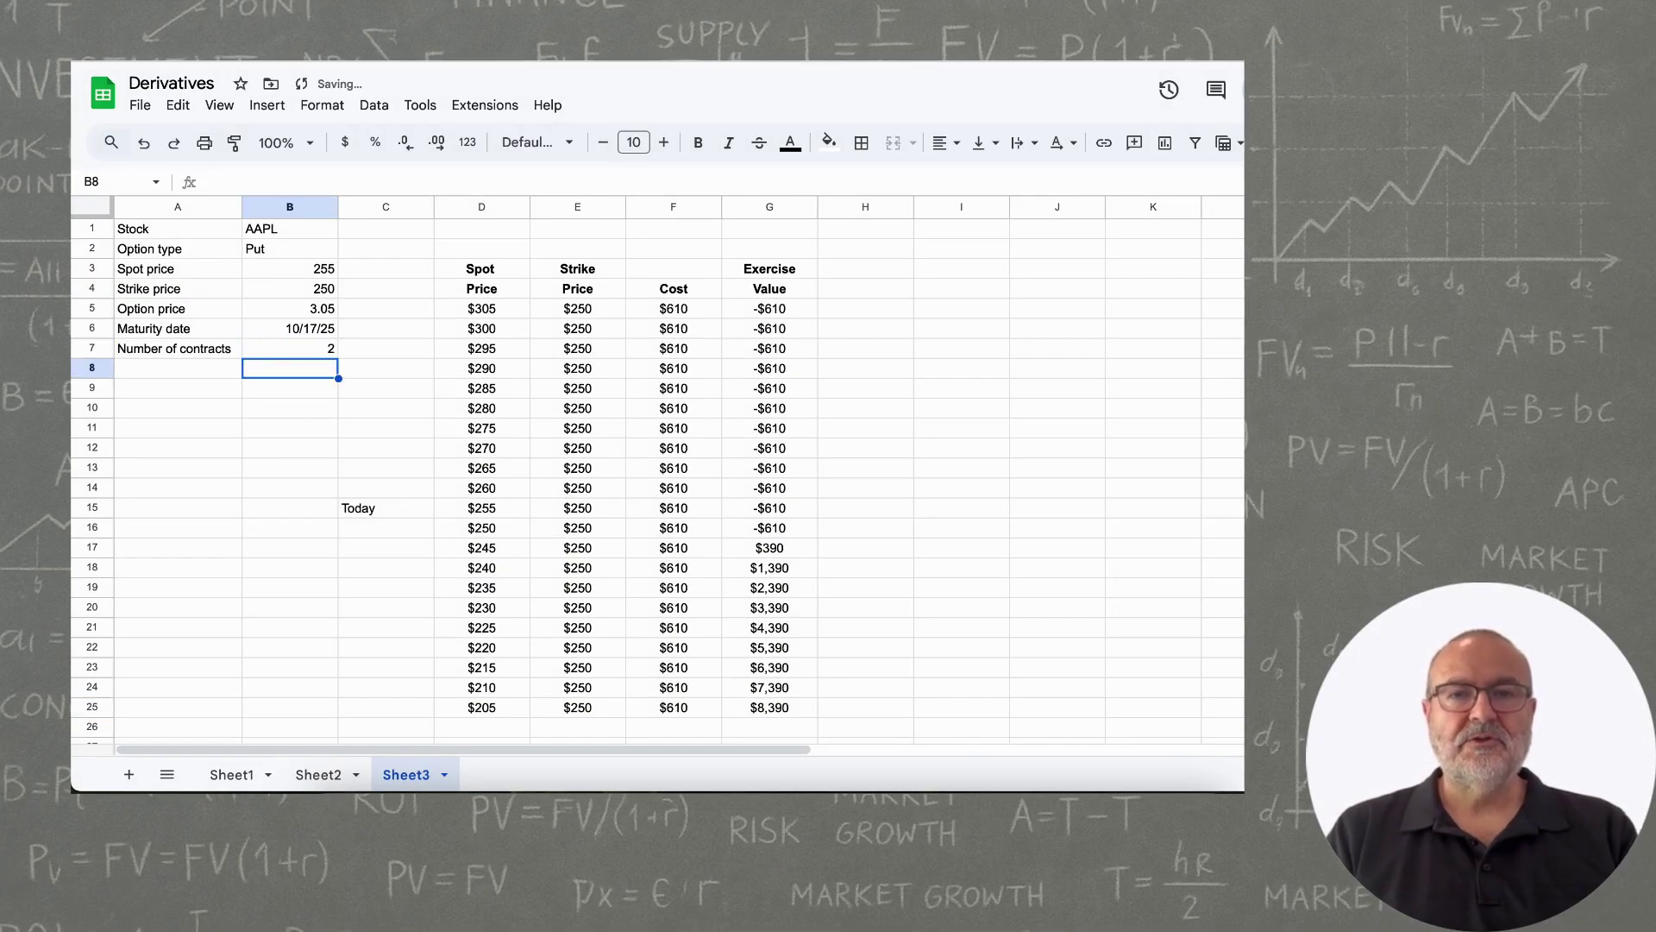
Set the number of contracts in B7 to 5.
click(304, 348)
text(5)
key(Return)
key(Up)
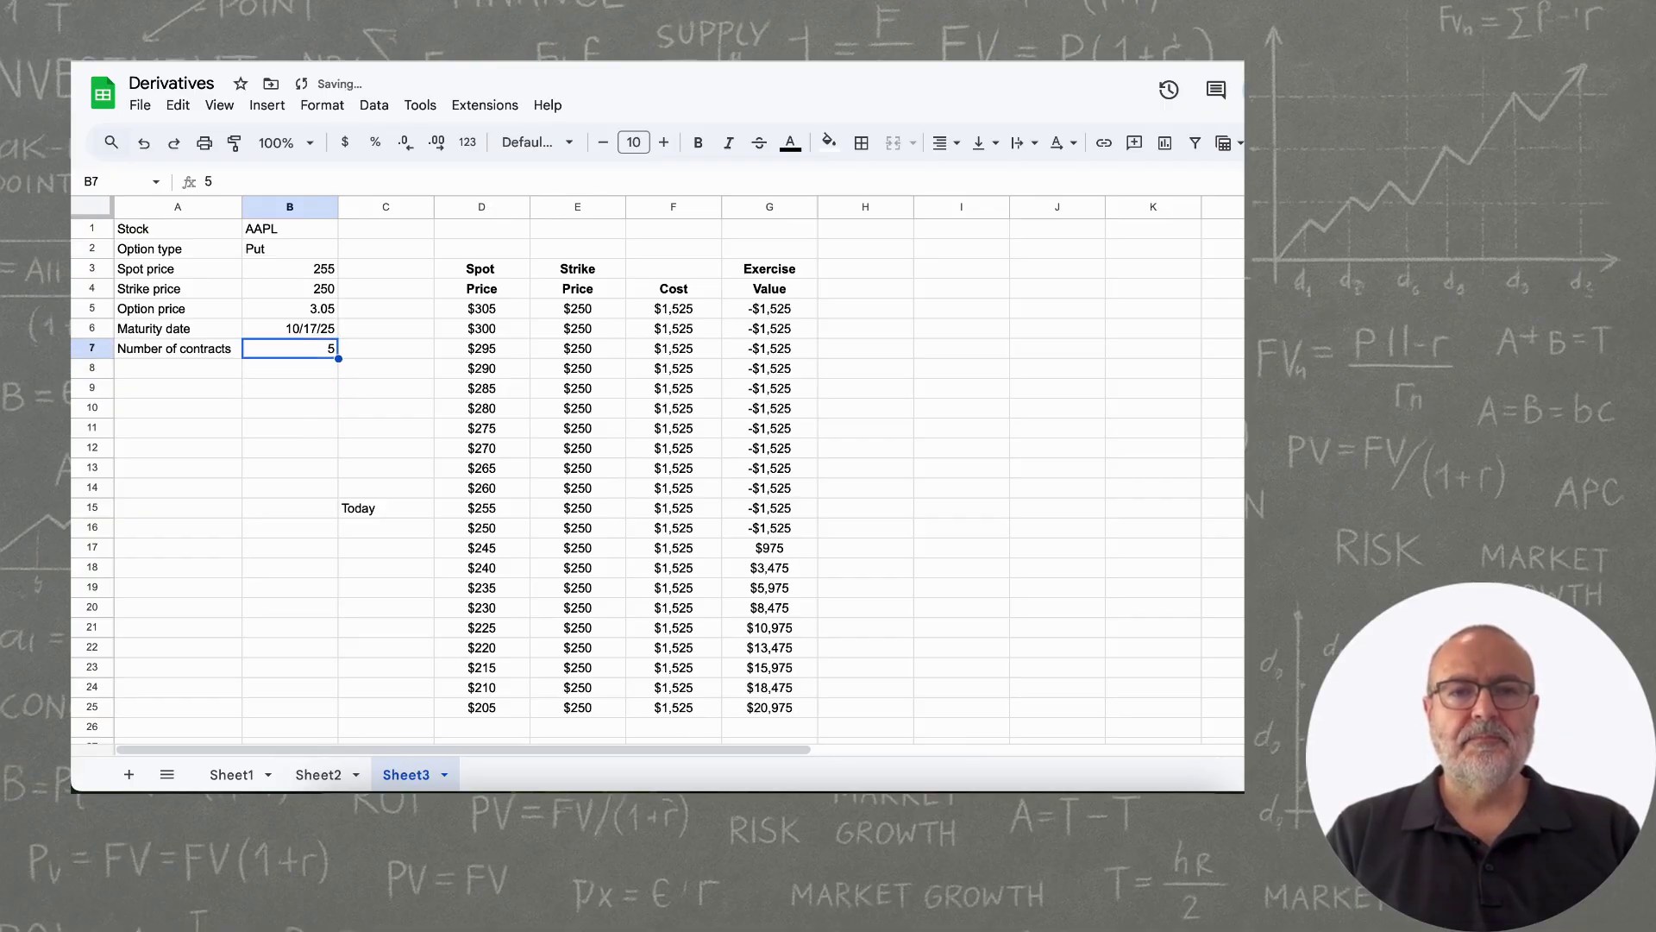
Try 7 and then 10 as the number of contracts in B7.
text(7)
key(Return)
key(Up)
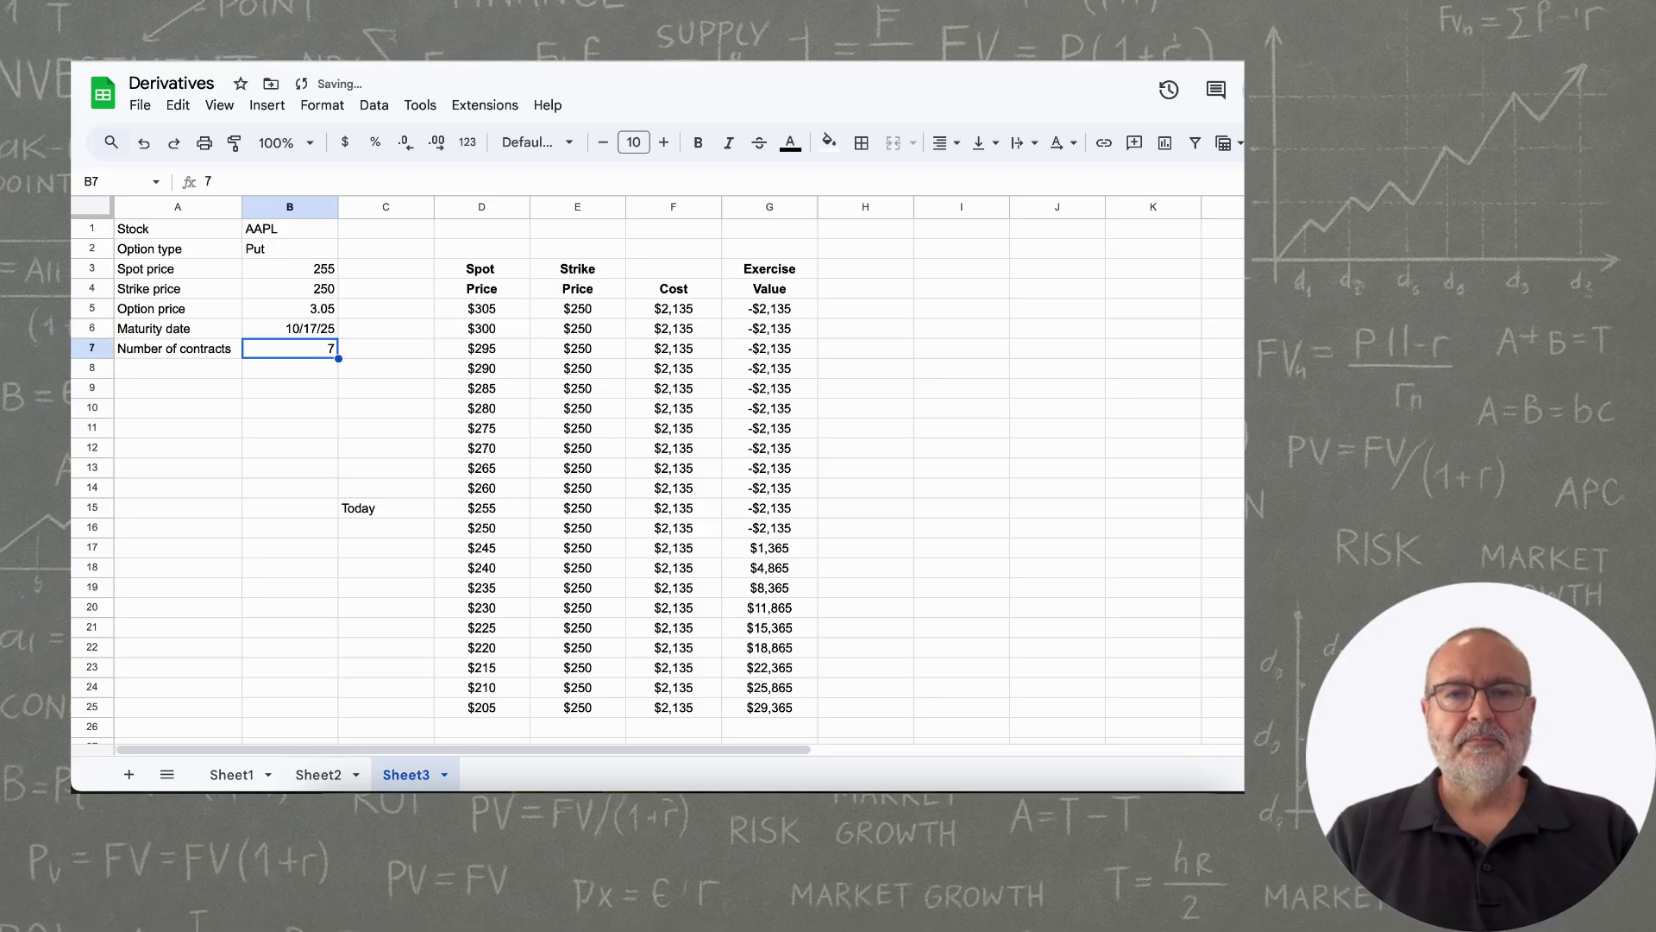
text(10)
key(Return)
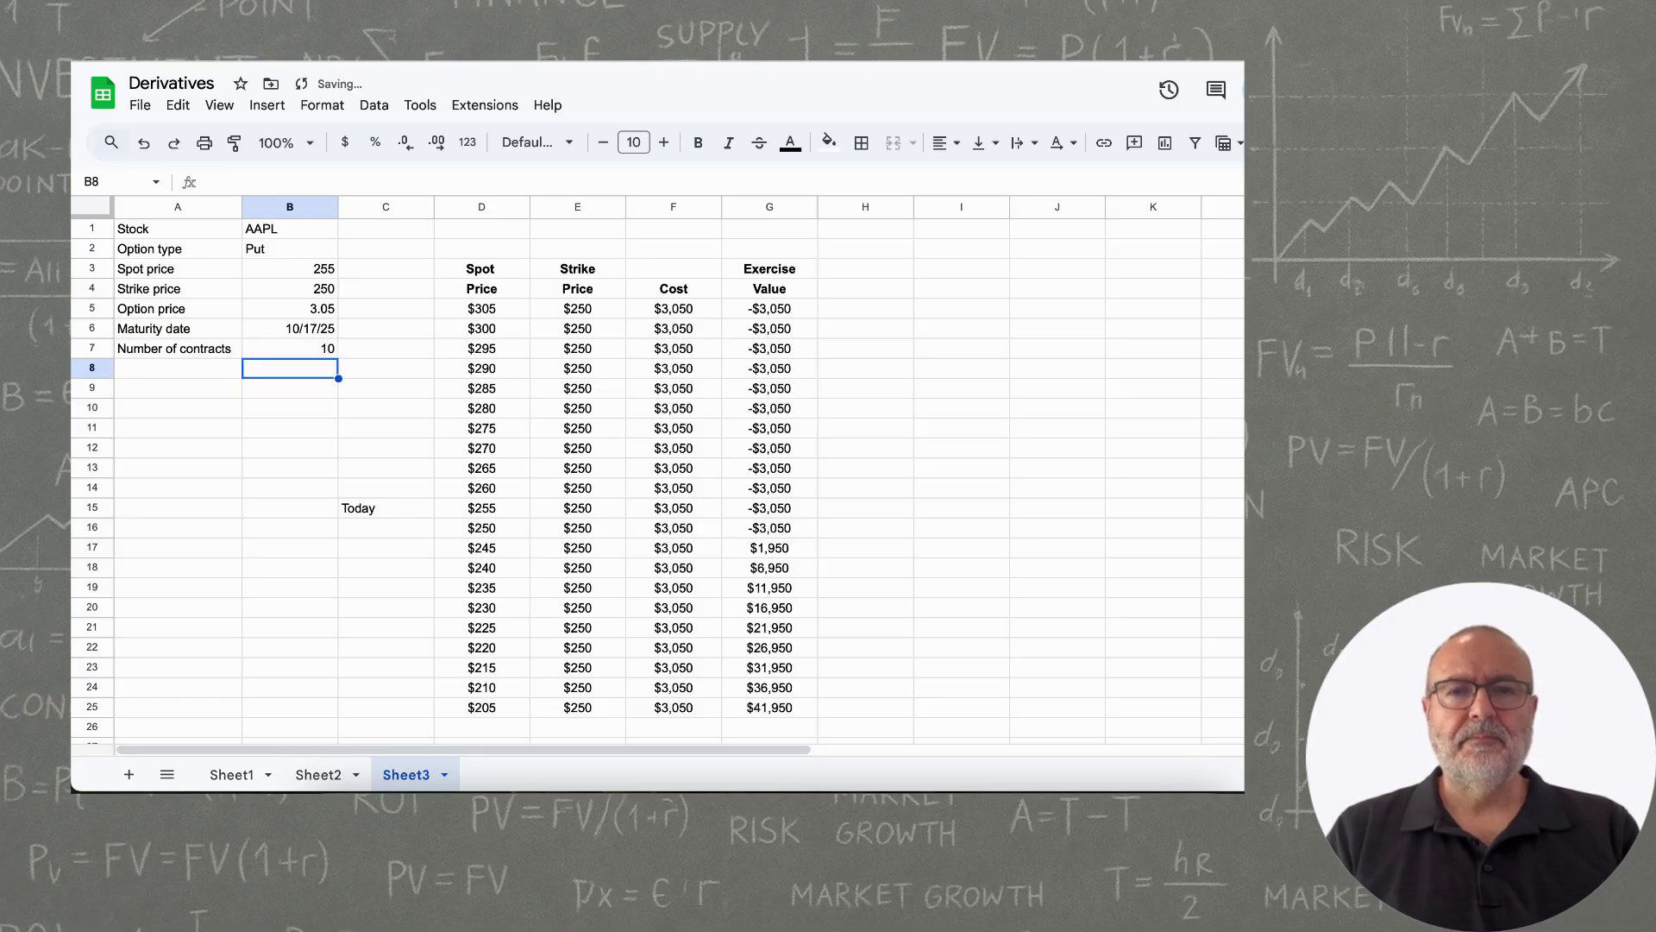
Set the number of contracts in B7 back to 1.
key(Up)
text(1)
key(Return)
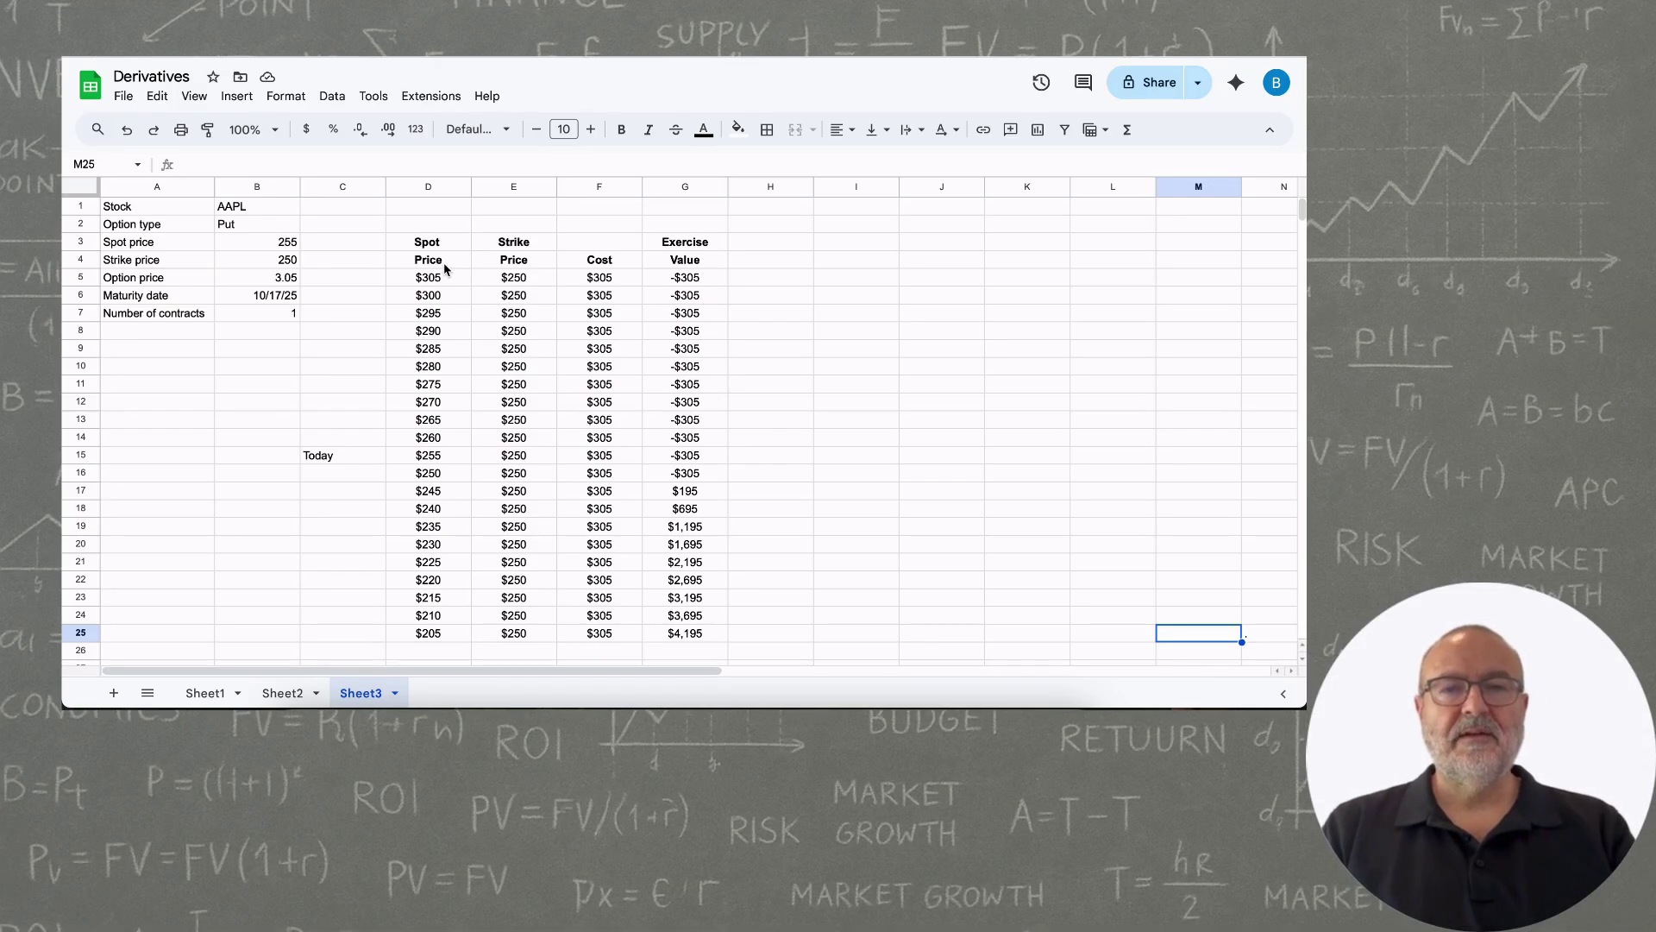
Insert a chart from the spot price cells D4:D25 and the exercise value cells G4:G25.
click(429, 259)
key(ctrl+shift+Down)
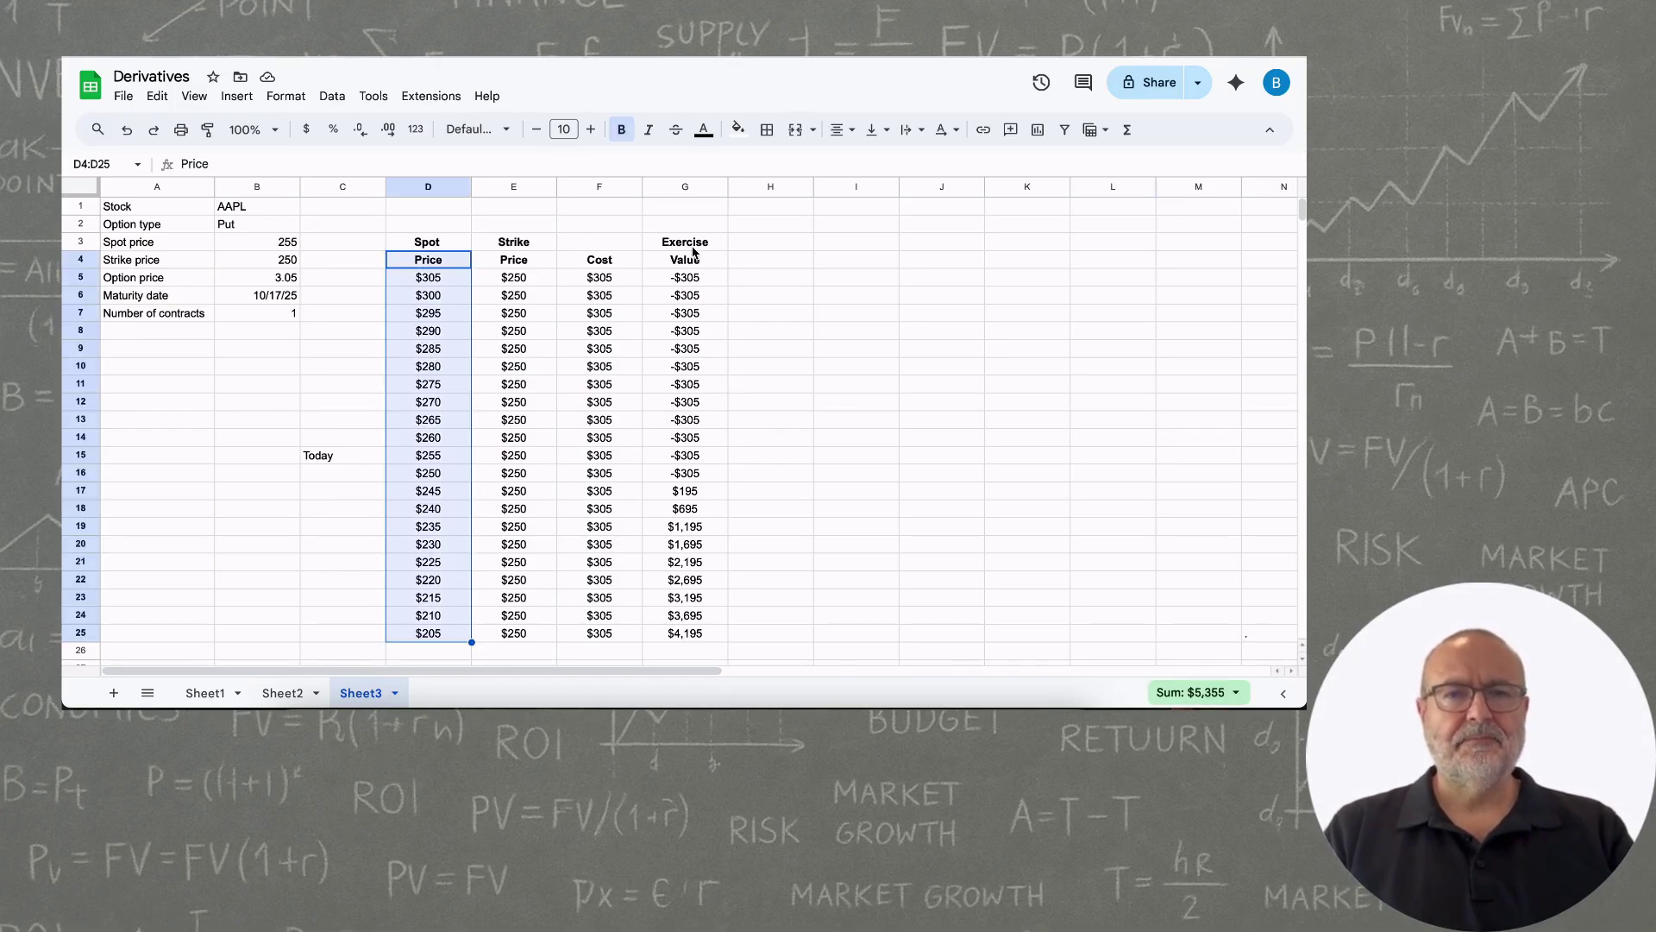
ctrl+click(701, 264)
drag(701, 264, 702, 640)
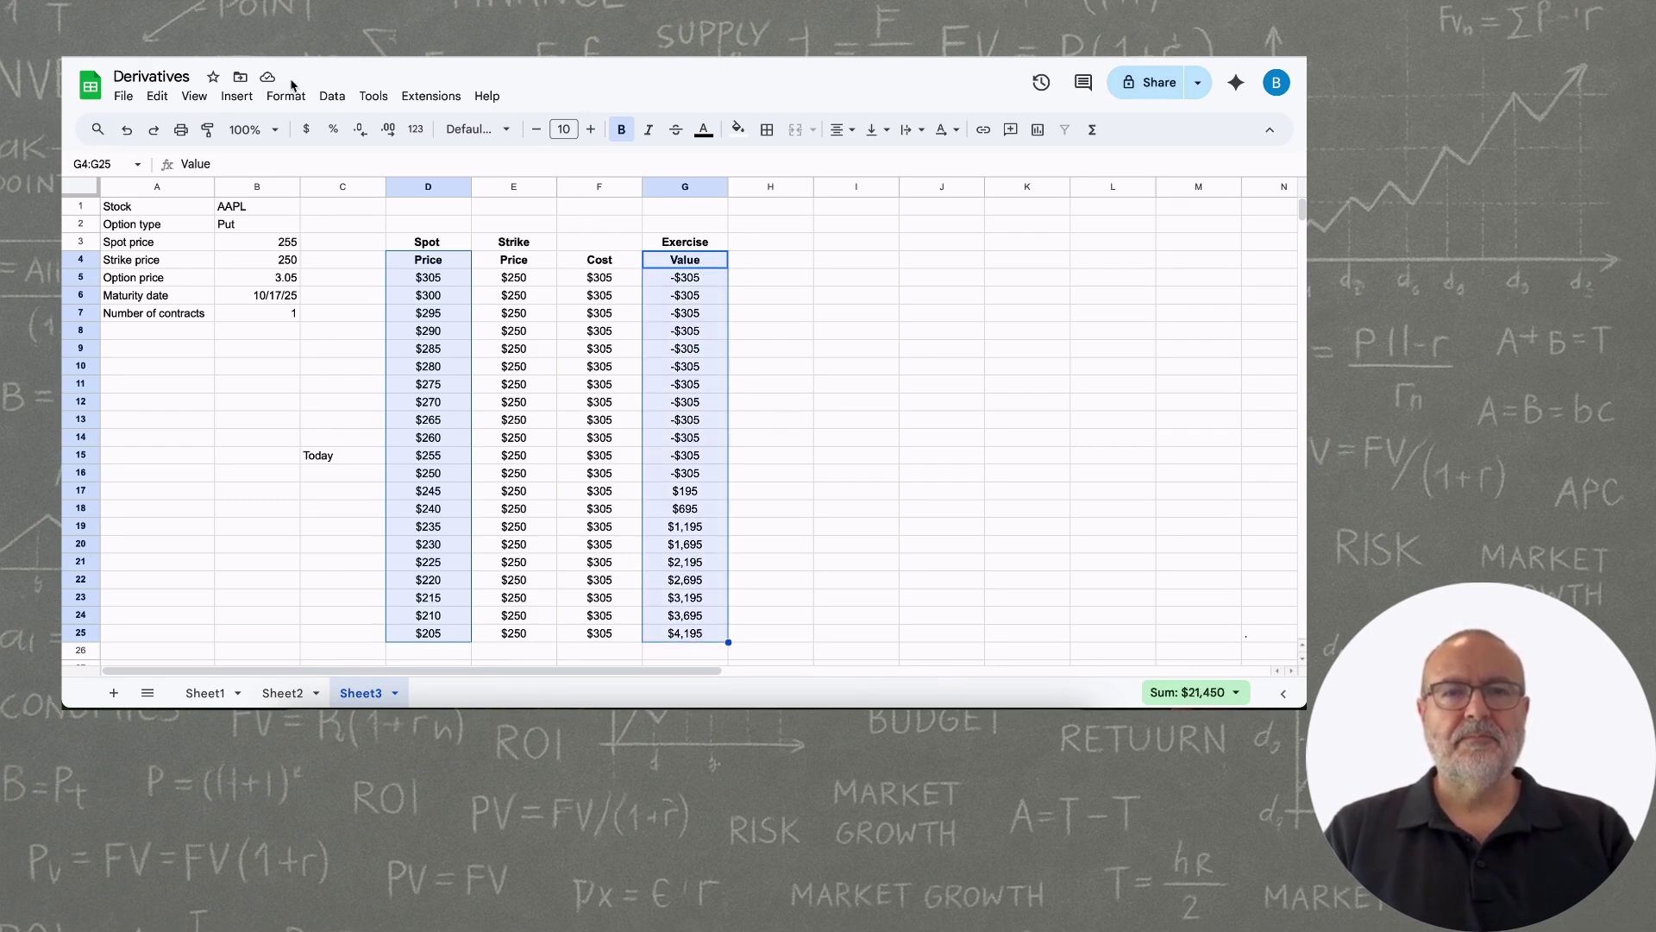
click(236, 96)
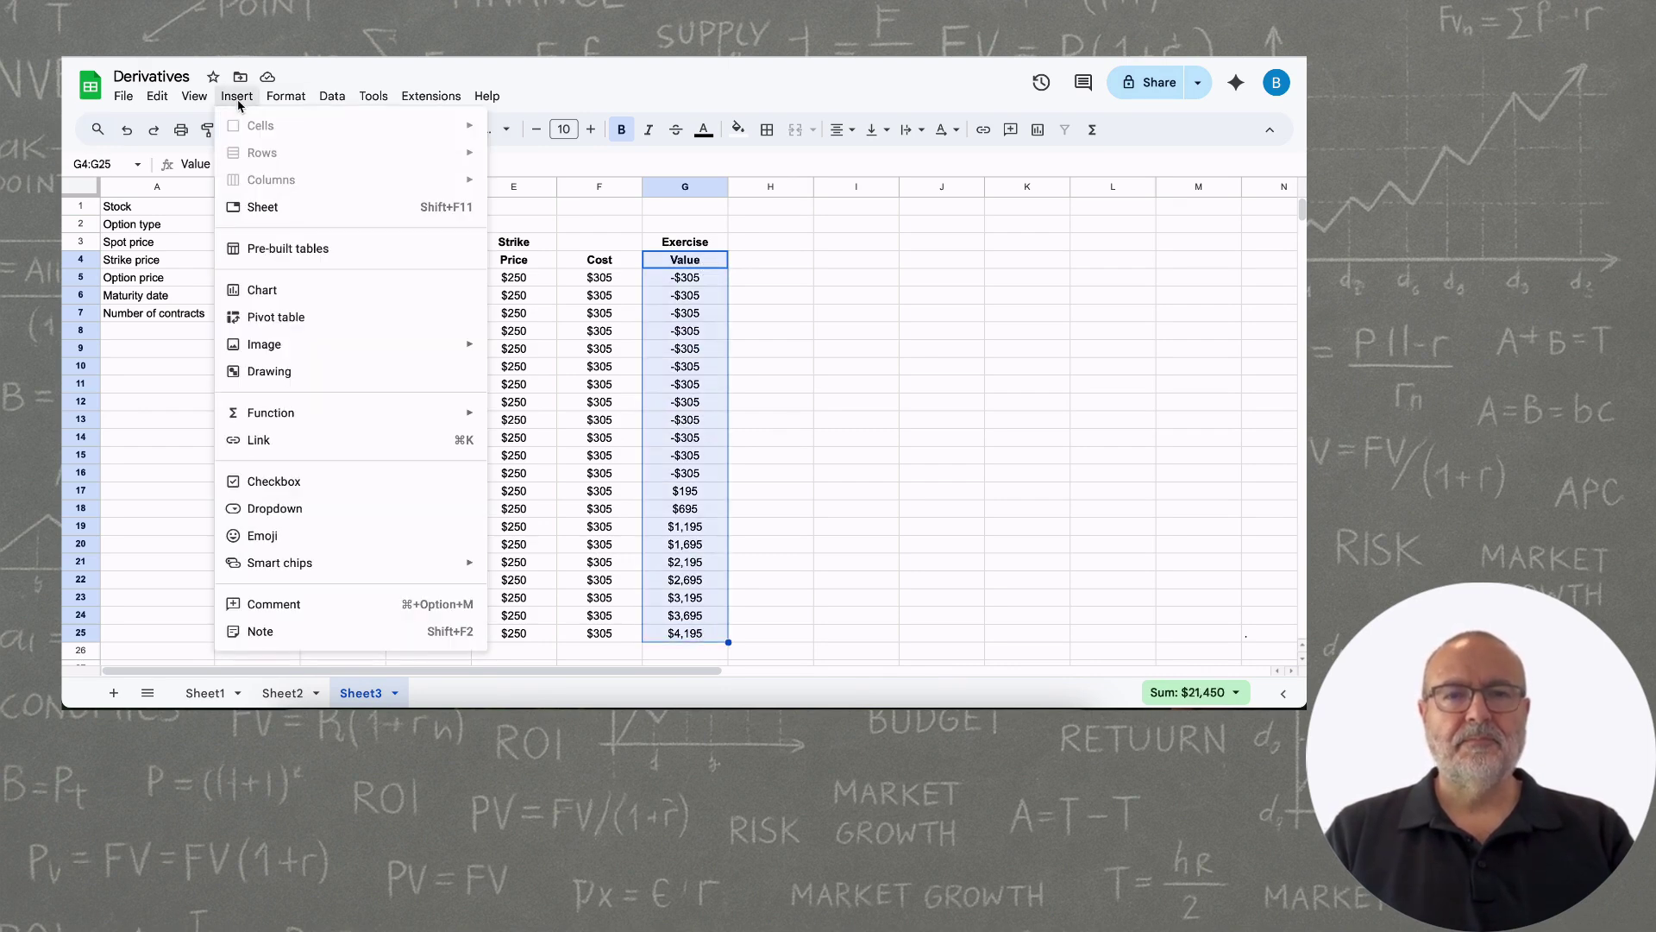
click(307, 290)
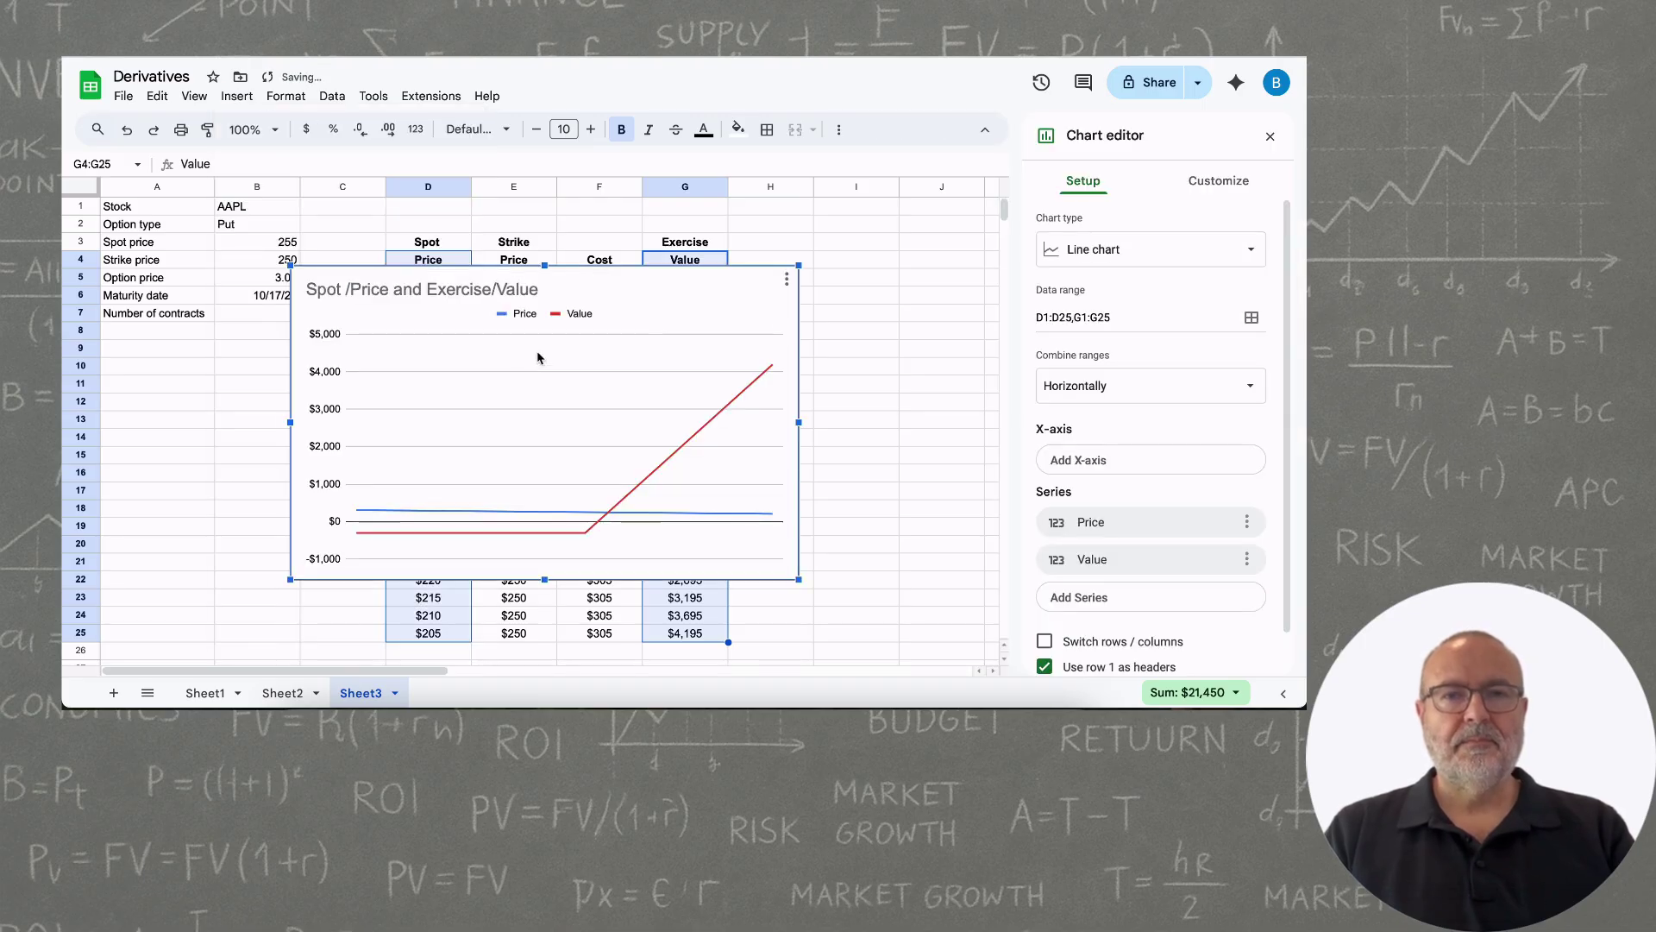
Change the chart to a scatter chart to put spot price on the X-axis, and return it to a line chart.
click(1125, 255)
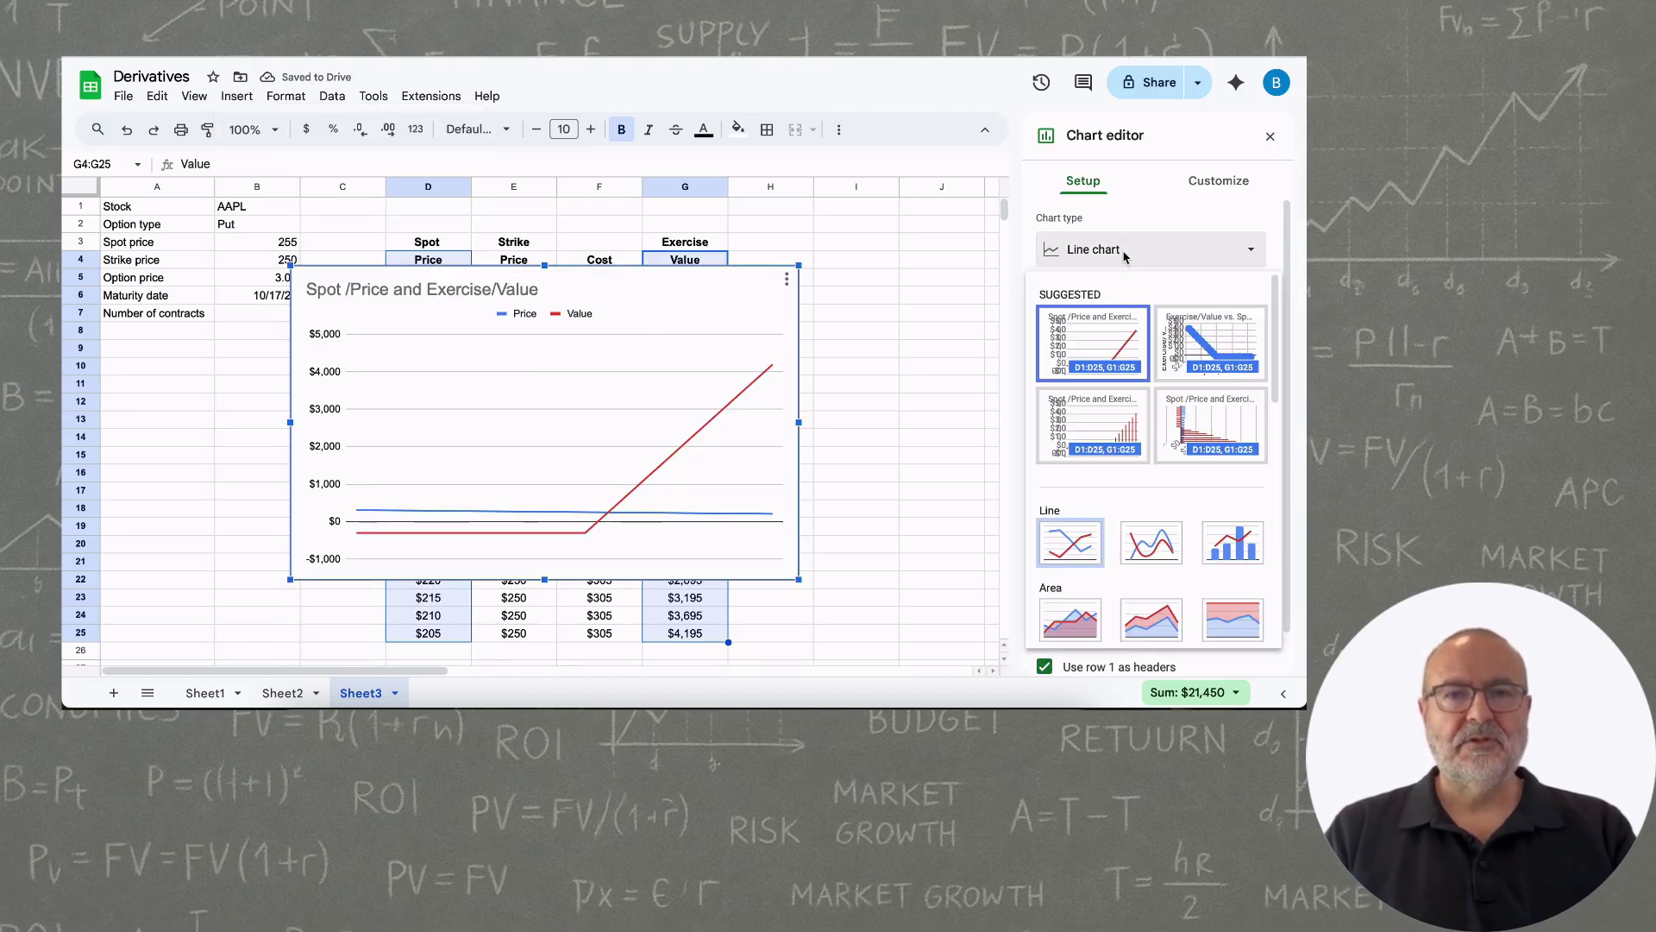
click(1183, 313)
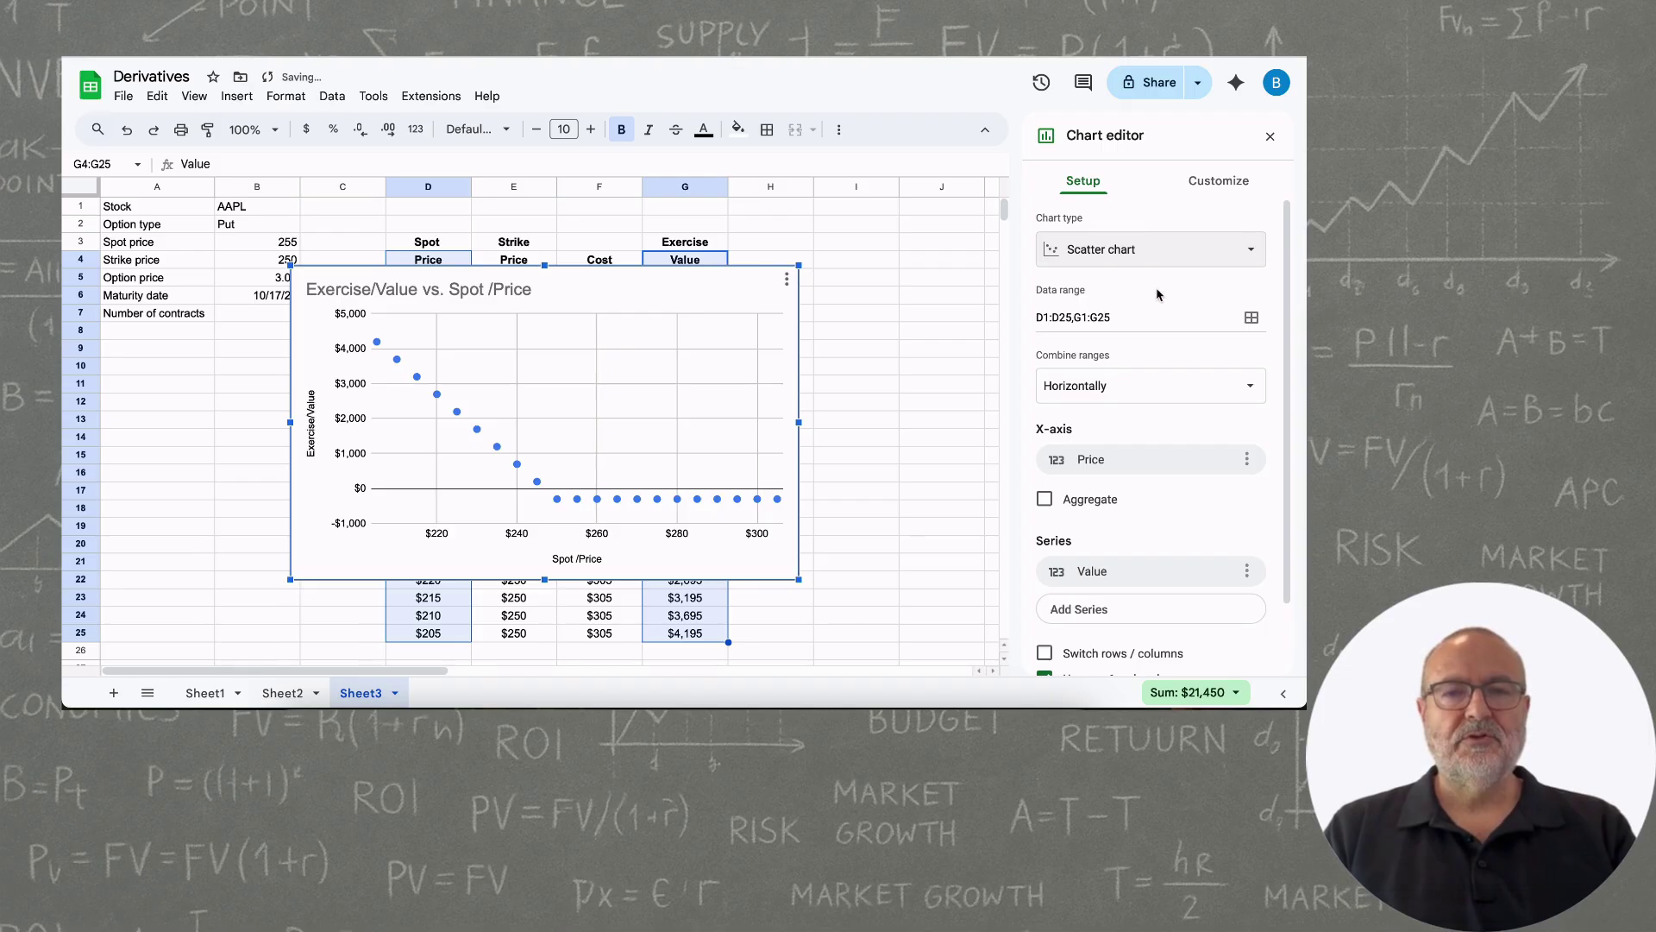
click(1125, 255)
click(1076, 542)
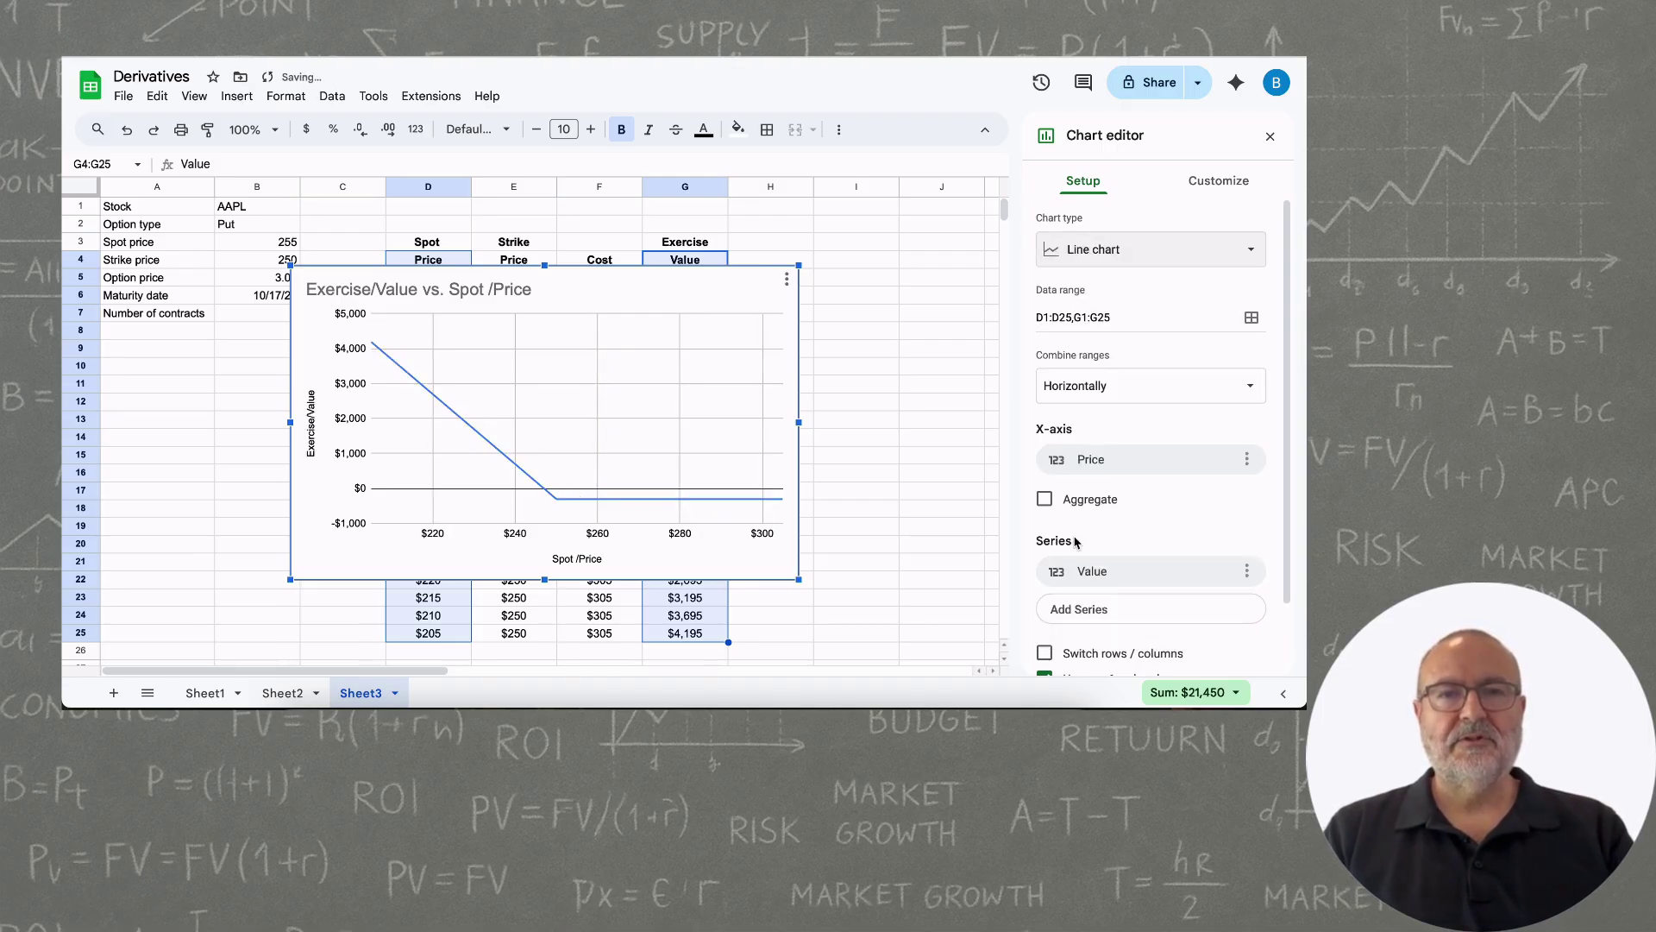
Replace the chart title with "Put option (AAPL)" and close the chart editor.
click(473, 298)
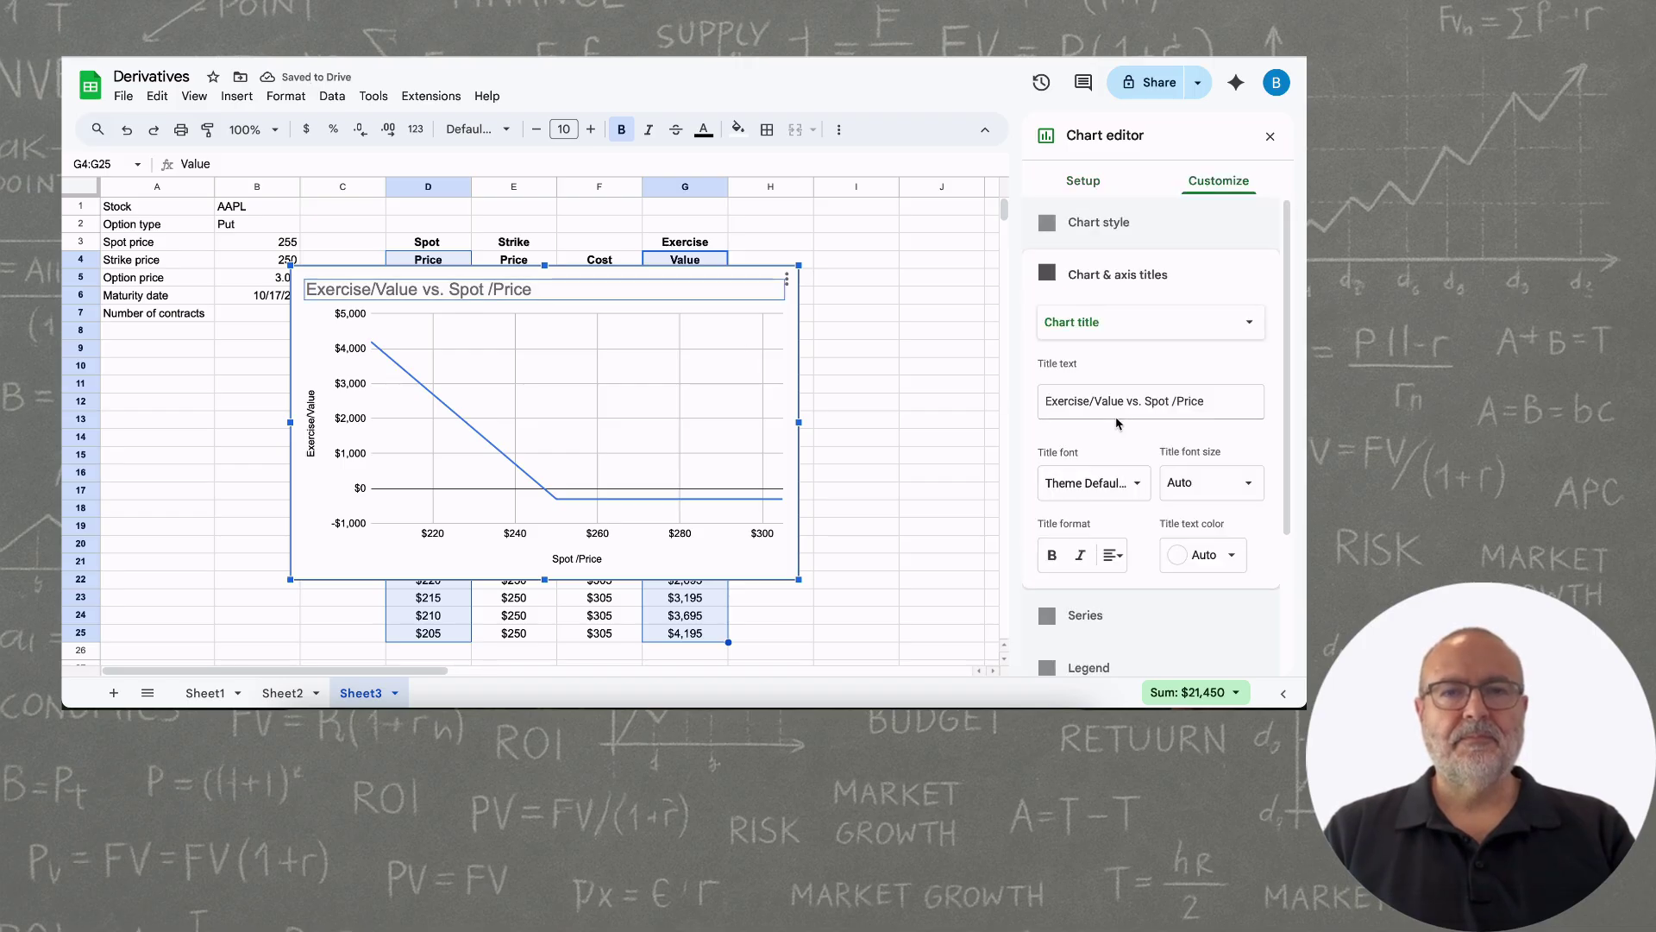
click(1216, 409)
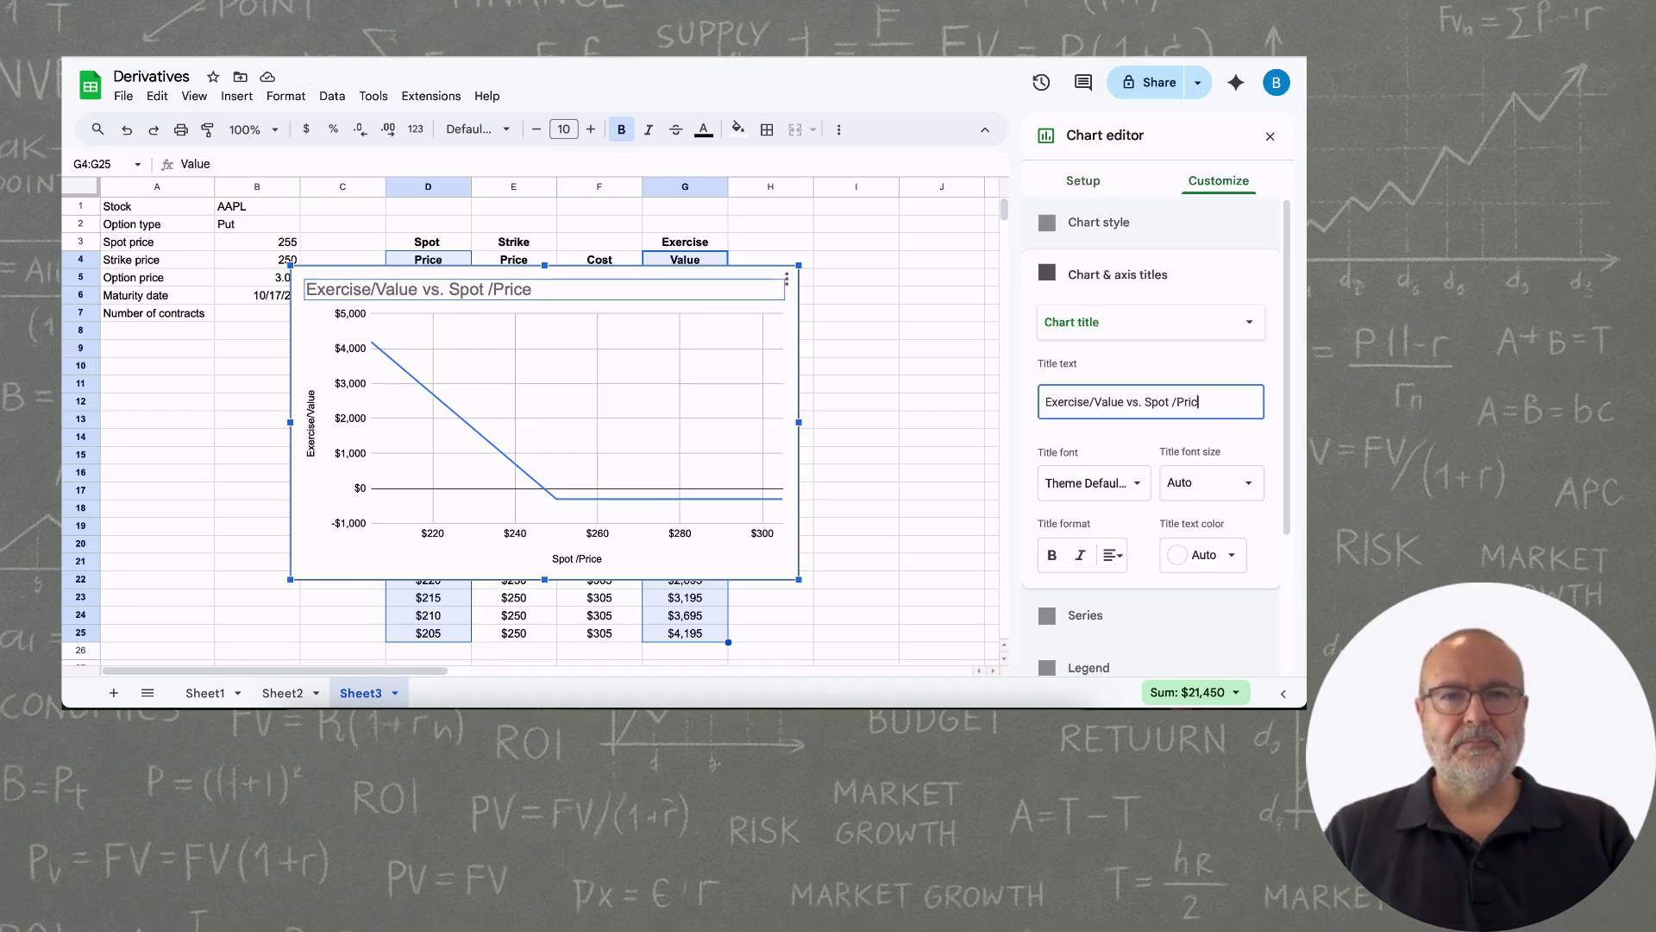
key(BackSpace)
key(BackSpace)
key(BackSpace)
key(BackSpace)
key(BackSpace)
key(BackSpace)
key(BackSpace)
key(BackSpace)
key(BackSpace)
key(BackSpace)
key(BackSpace)
key(BackSpace)
key(BackSpace)
key(BackSpace)
key(BackSpace)
key(BackSpace)
key(BackSpace)
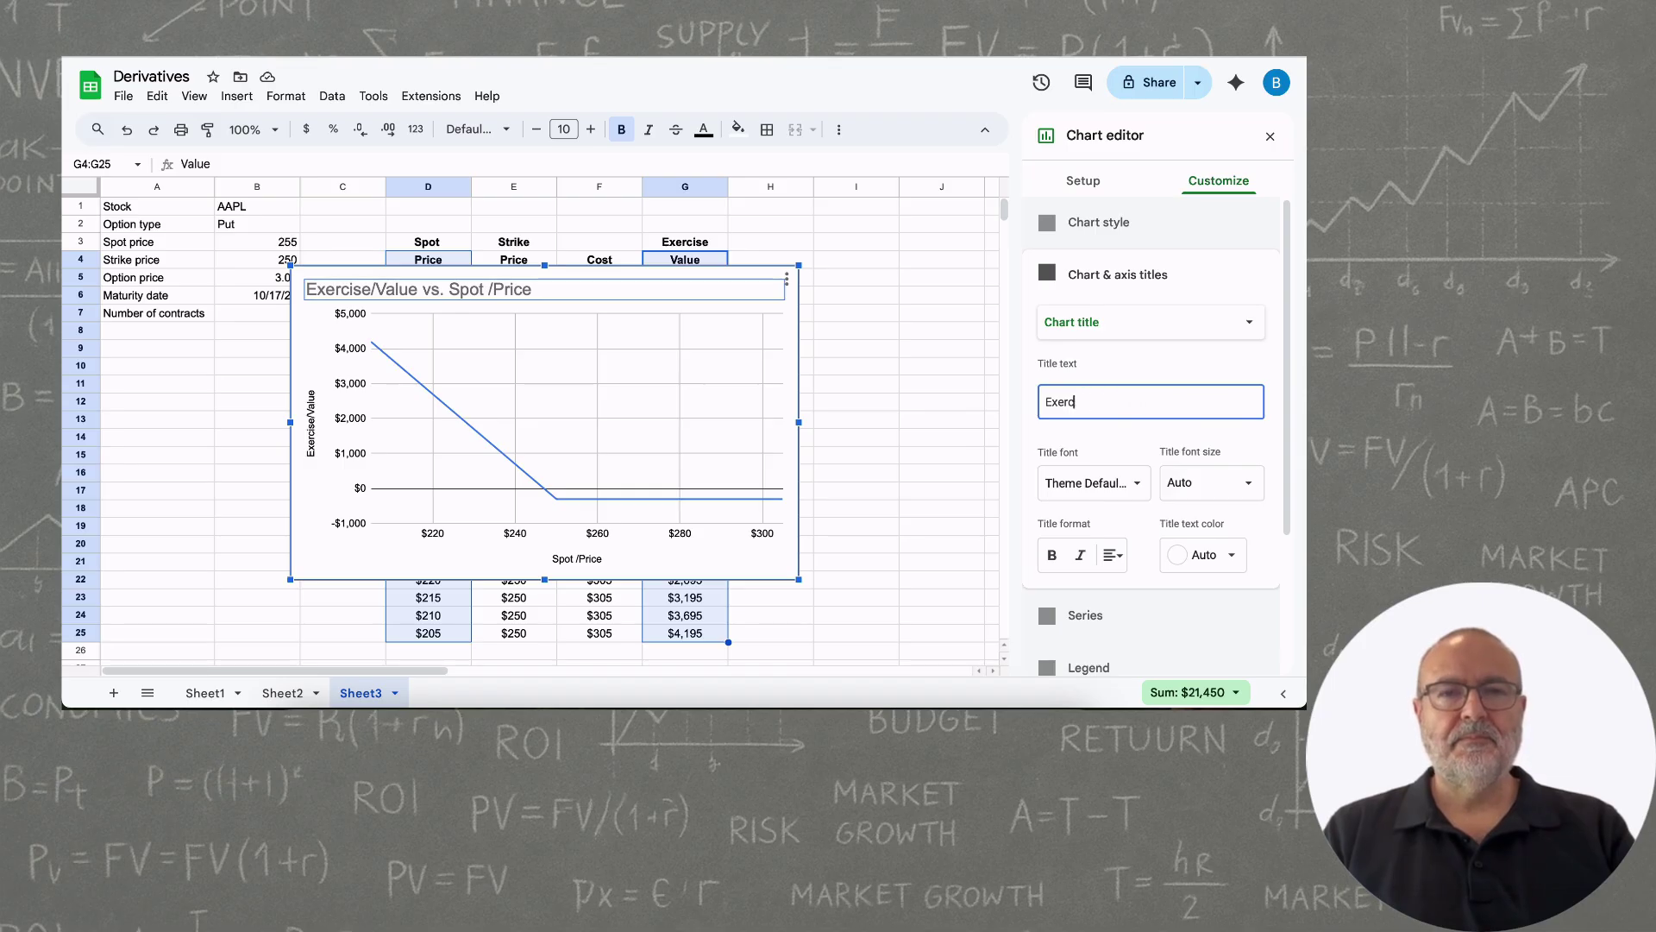
text(Put op)
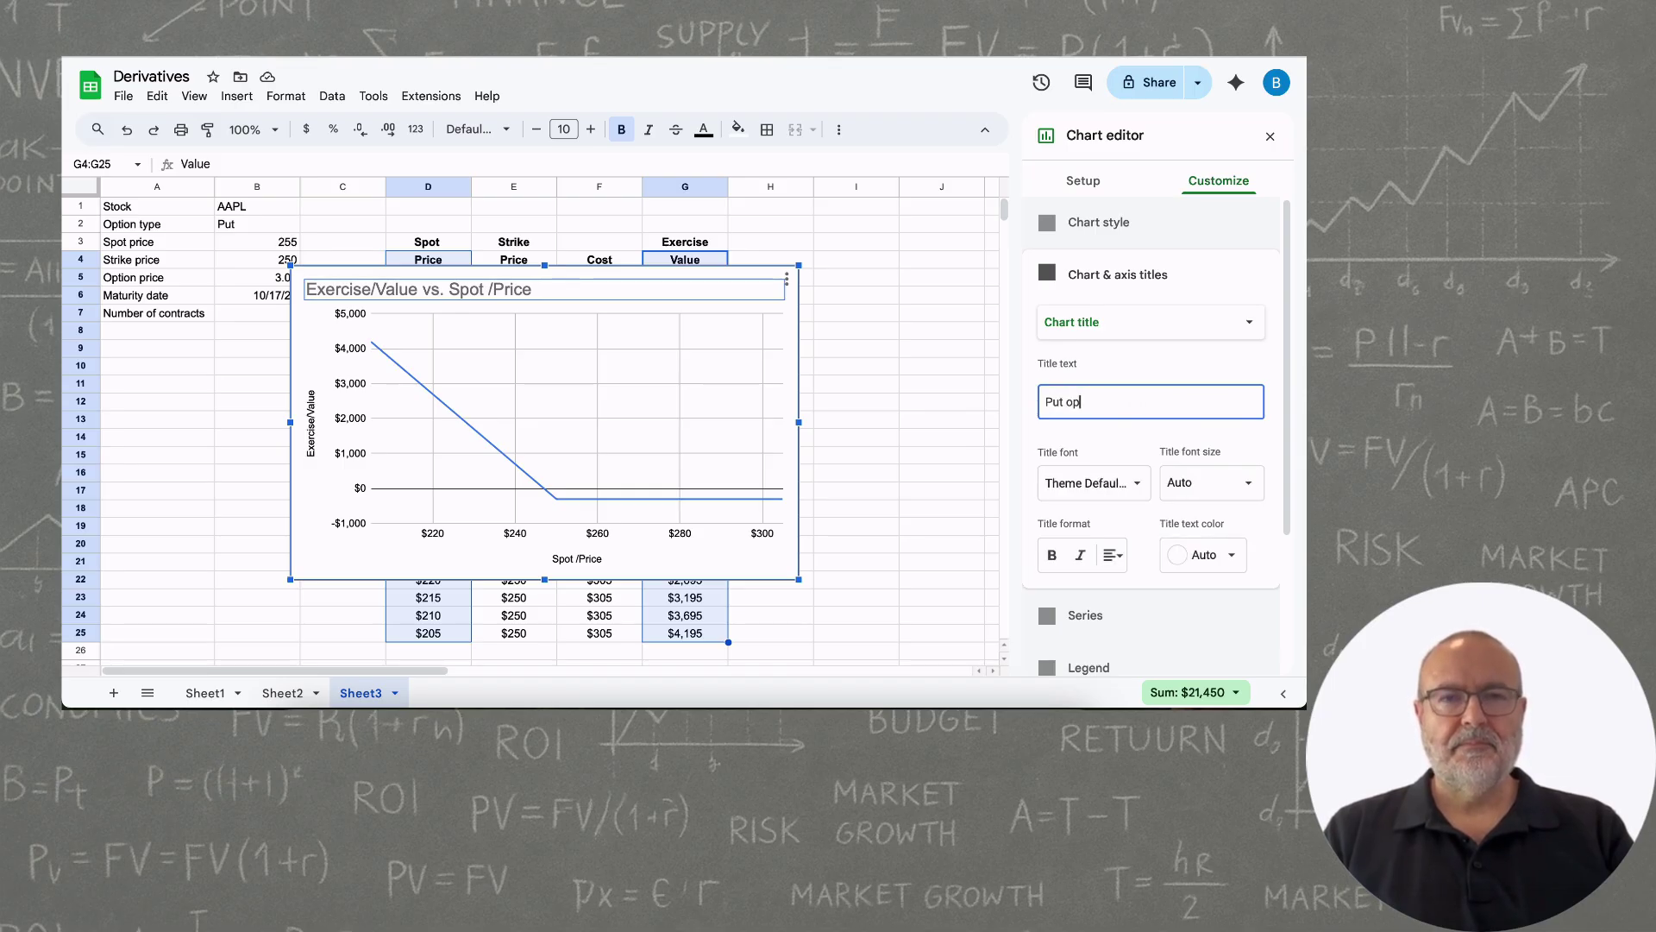
text(tion (AAPL)
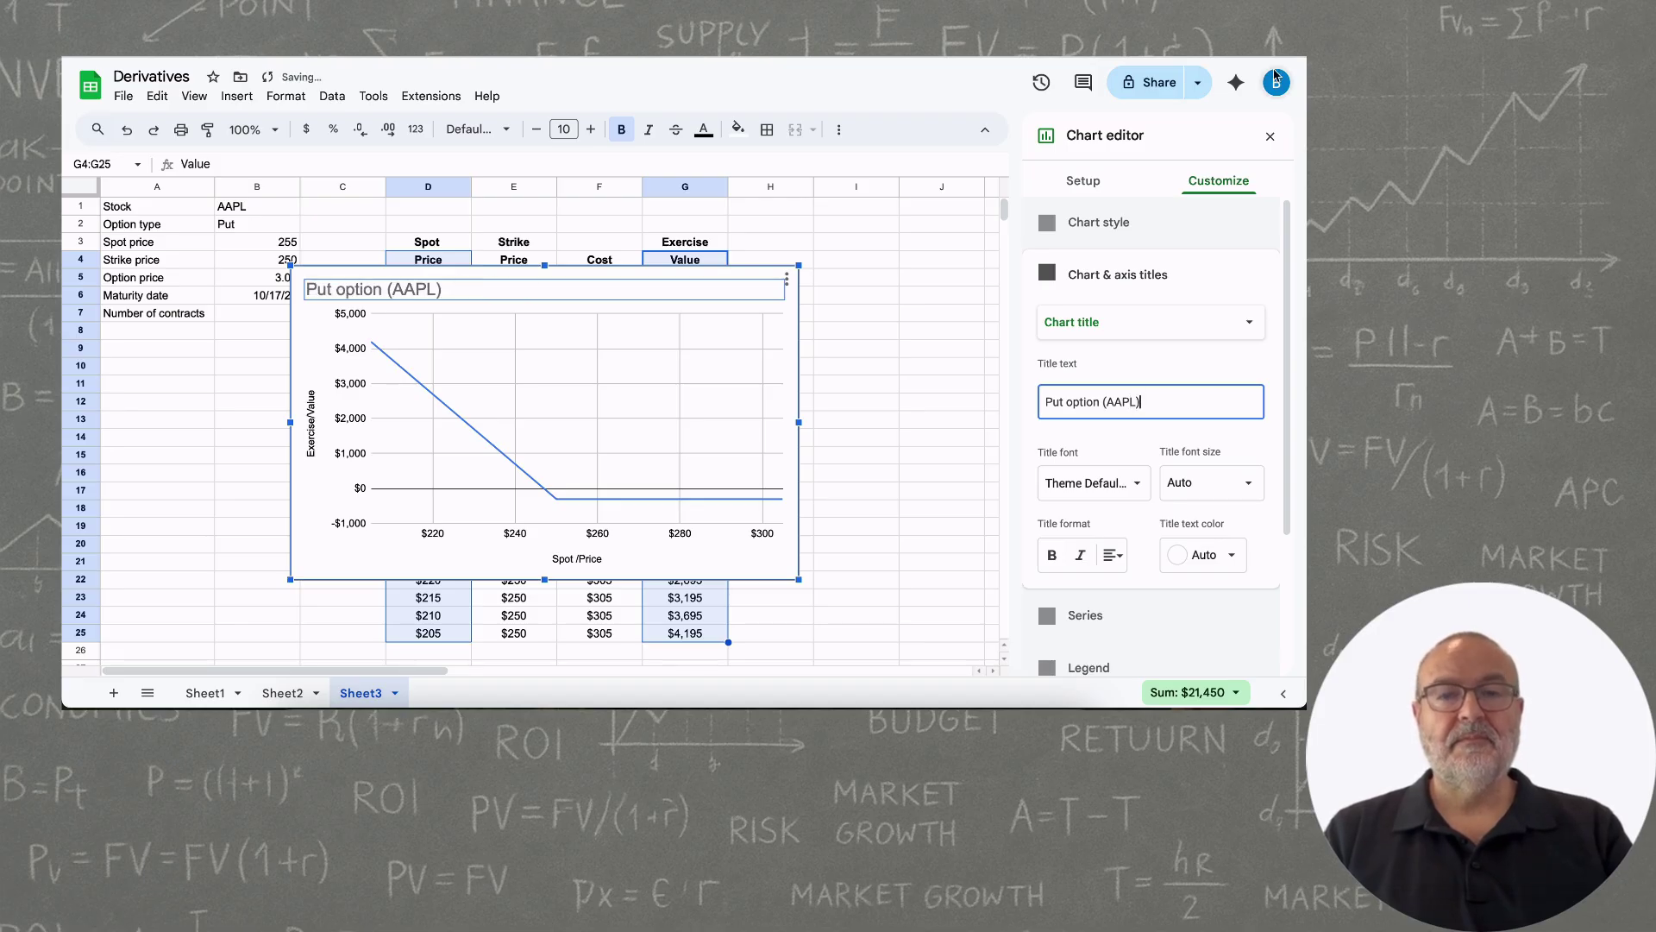
click(1270, 138)
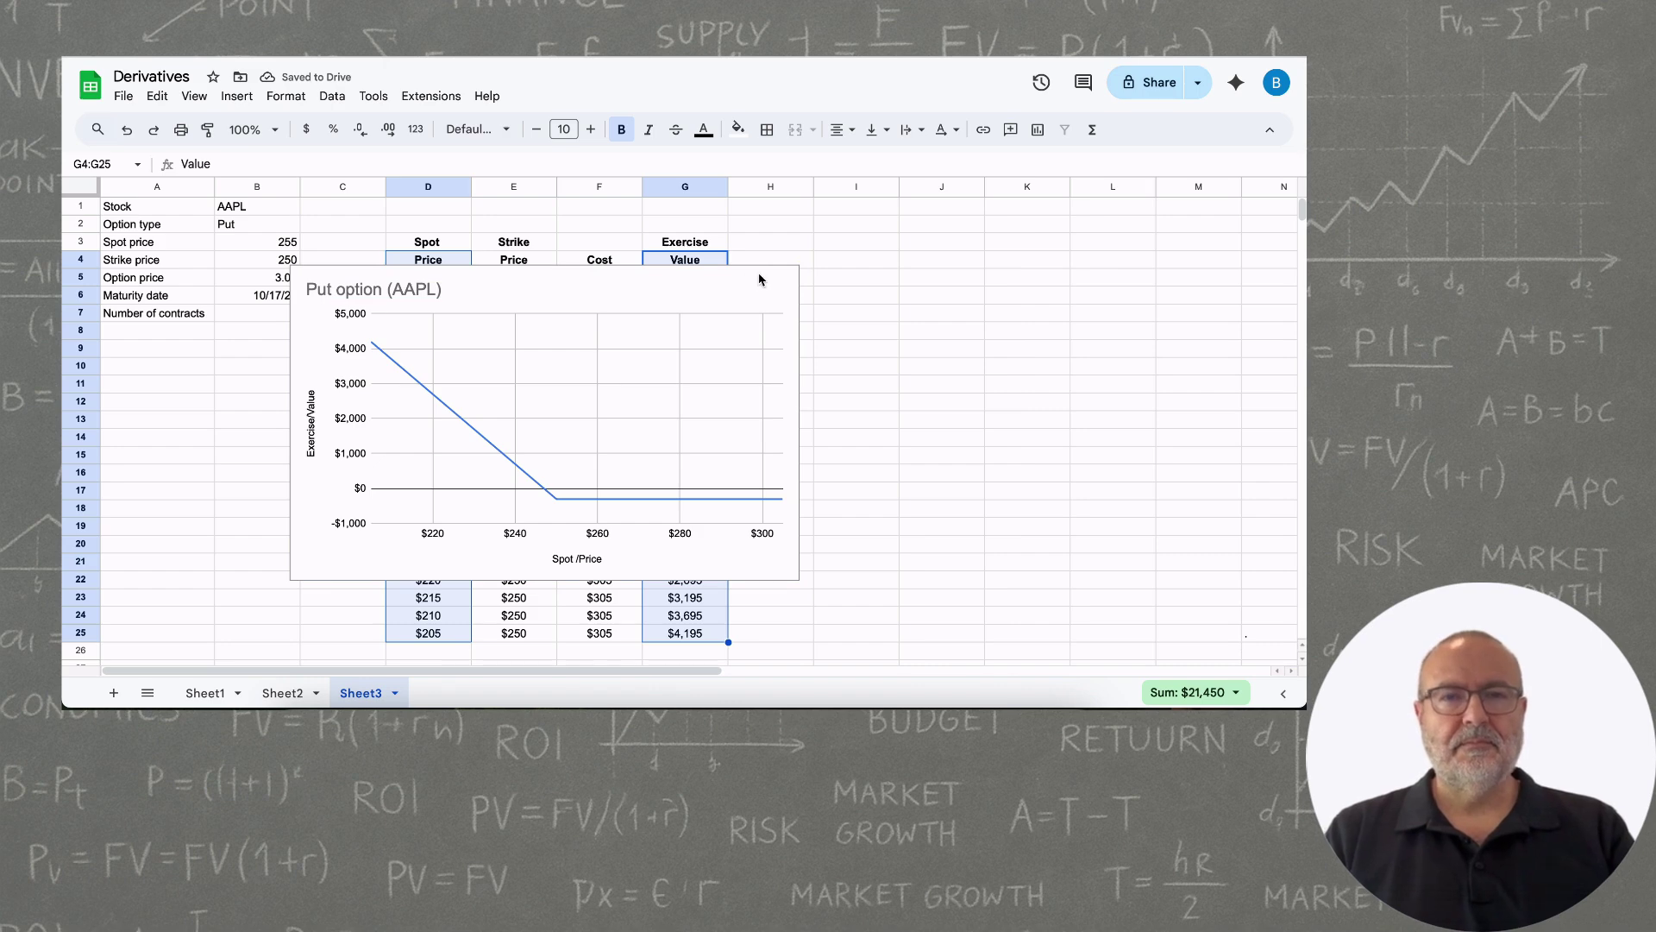
Move the chart off the table into the empty area beside the Exercise Value column and deselect it.
drag(563, 287, 1022, 275)
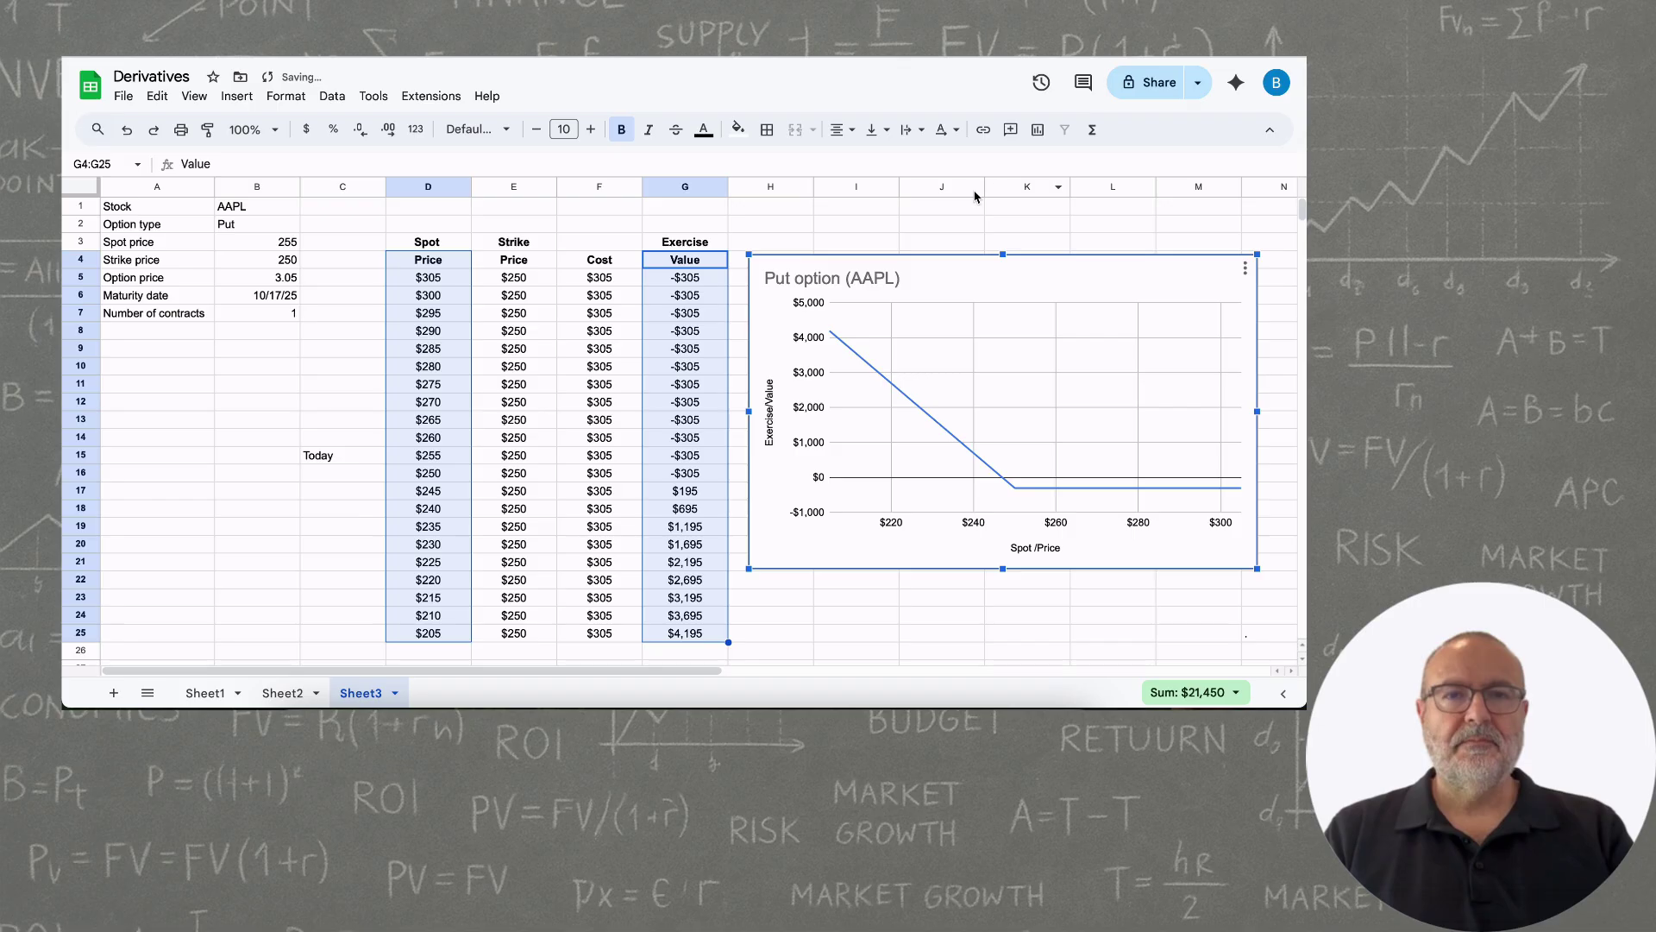
click(951, 216)
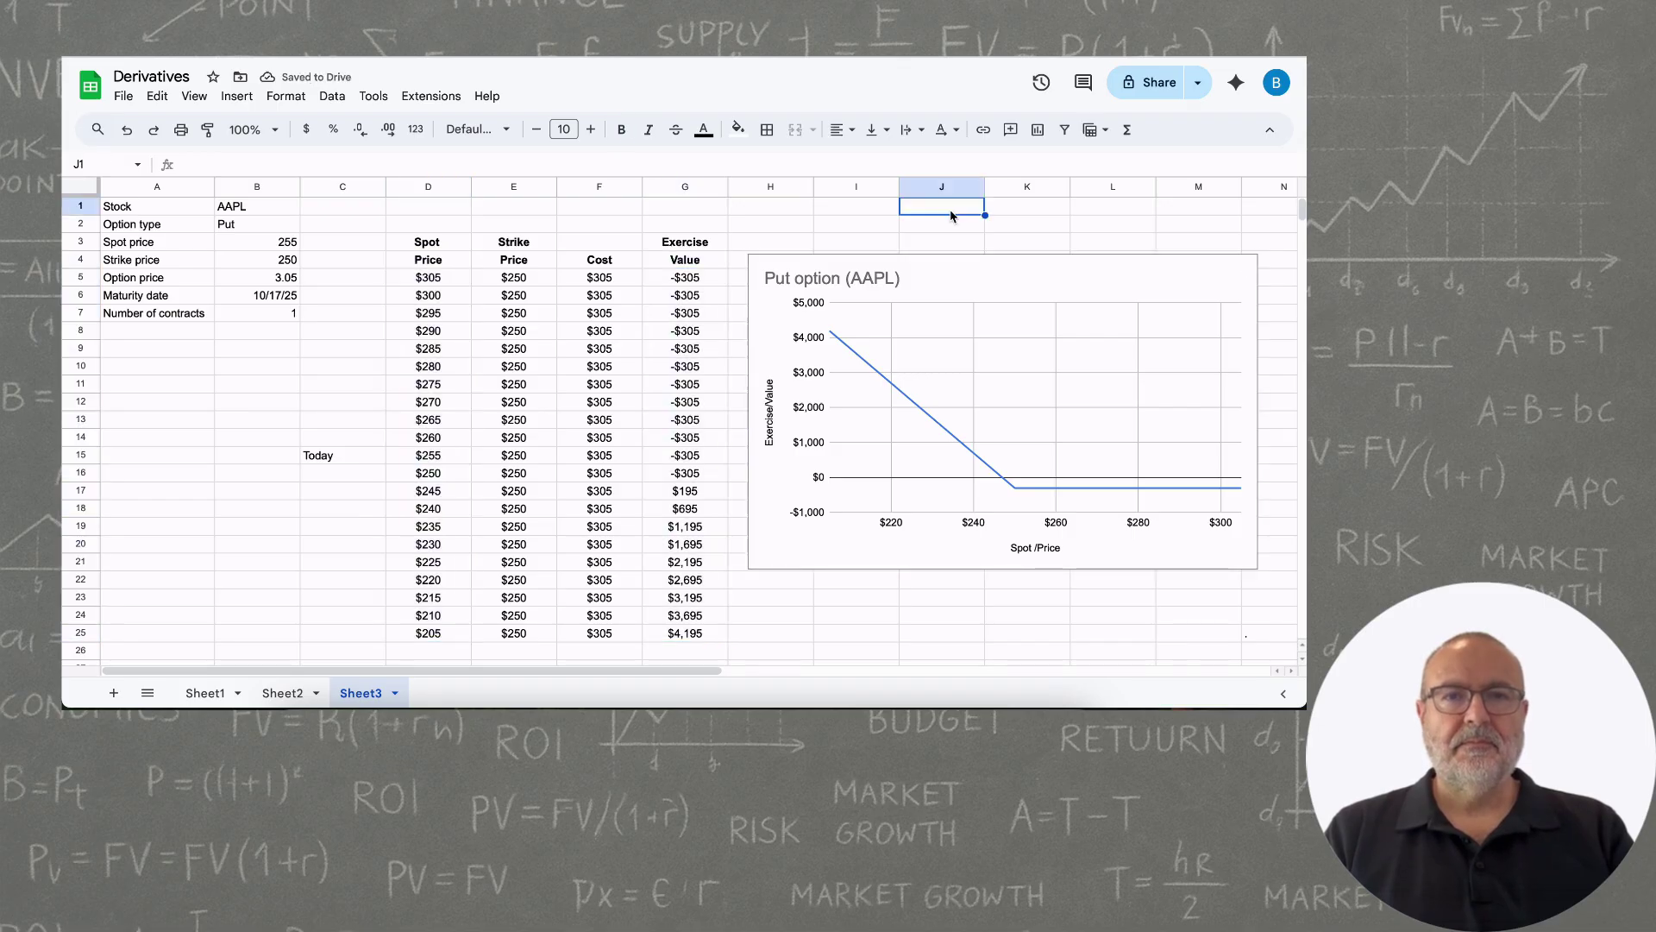